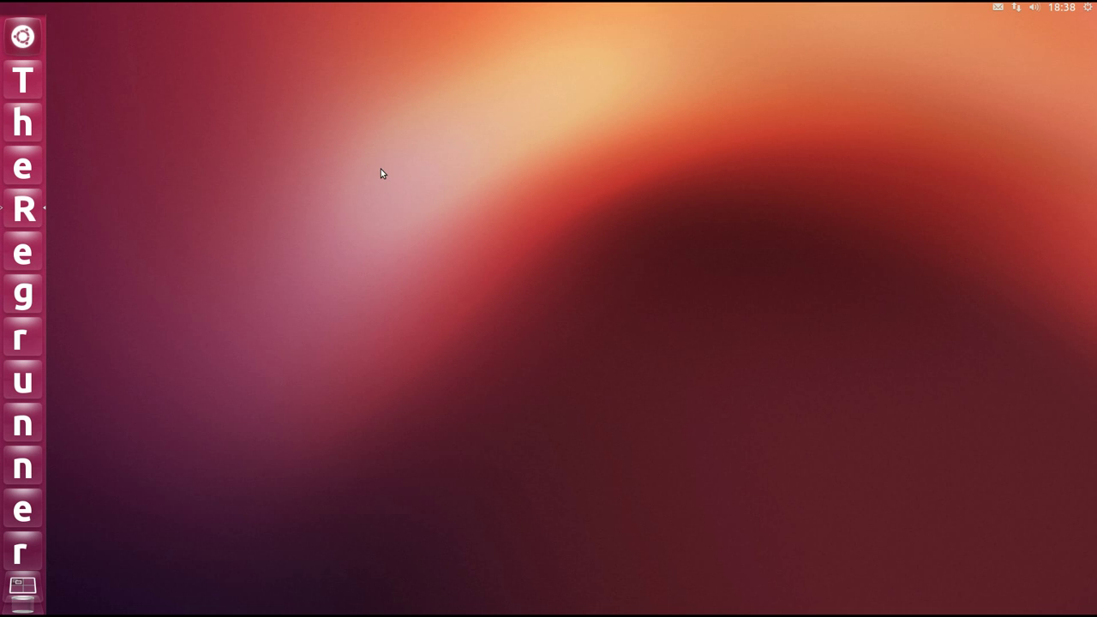
# Search the Ubuntu Dash for 'Krita' and launch it
pyautogui.click(32, 43)
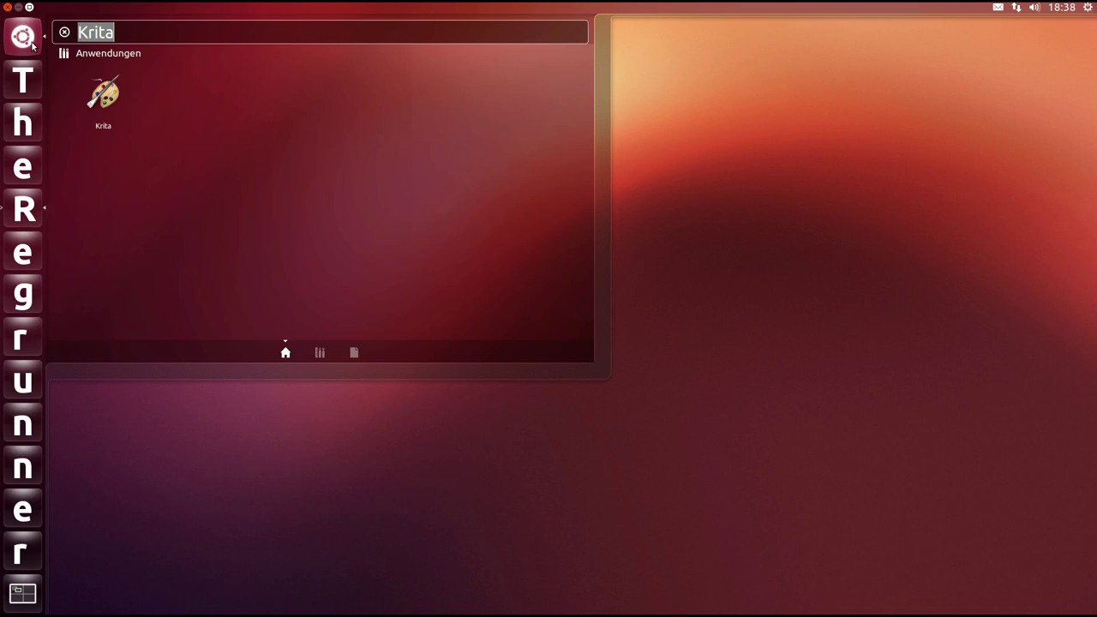
pyautogui.click(107, 96)
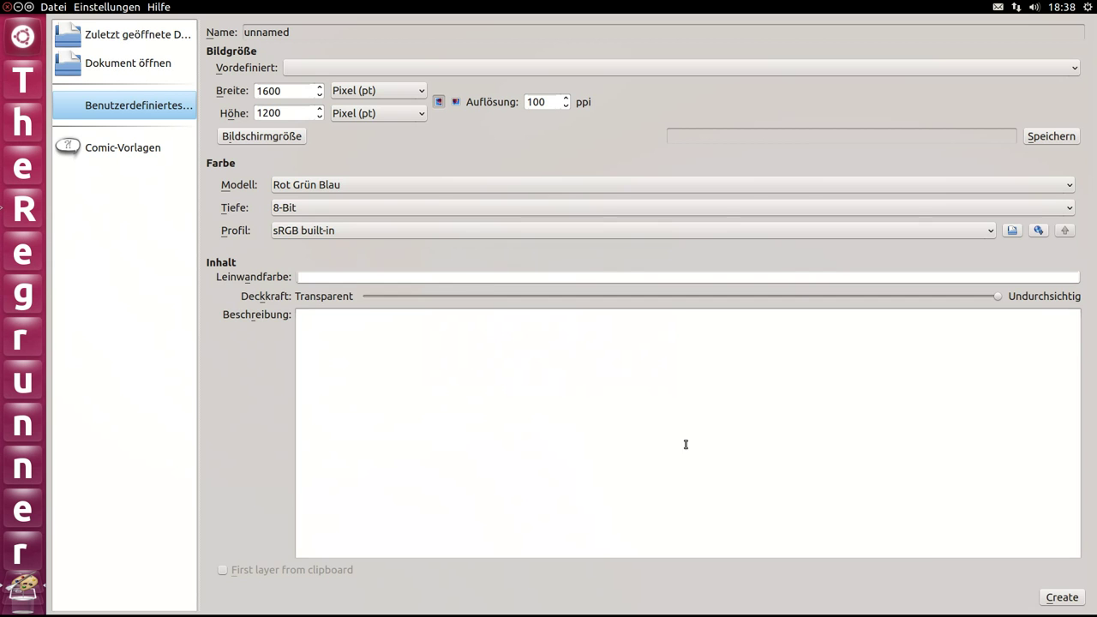
# Create the default 1600 × 1200 canvas and set the painting colour to dark blue via the pop-up palette
pyautogui.click(1060, 599)
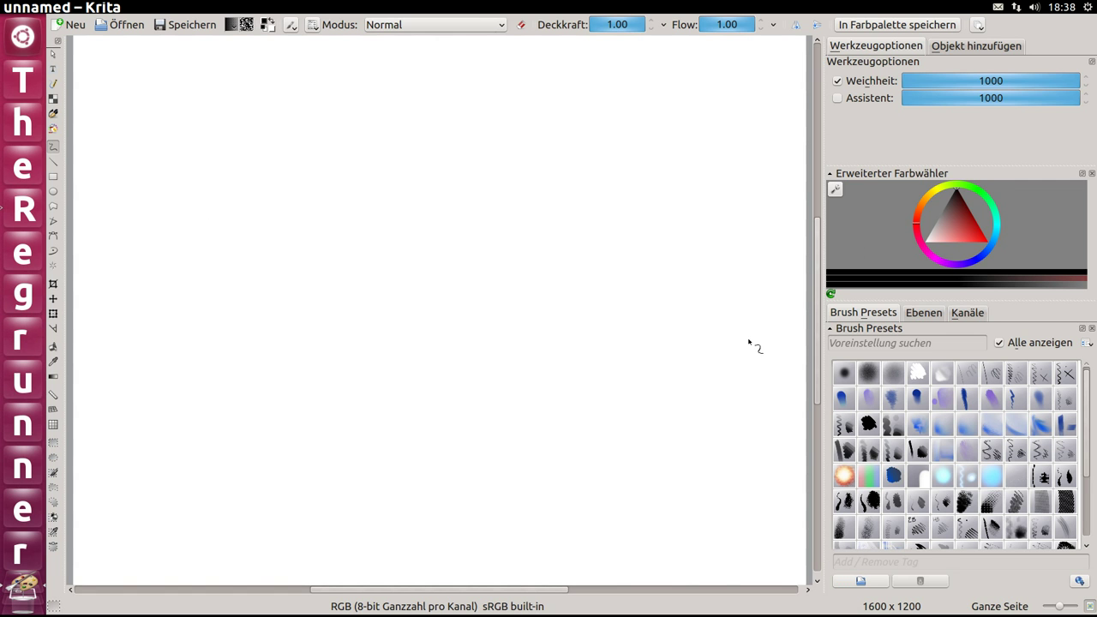
pyautogui.moveTo(949, 201); pyautogui.dragTo(970, 218)
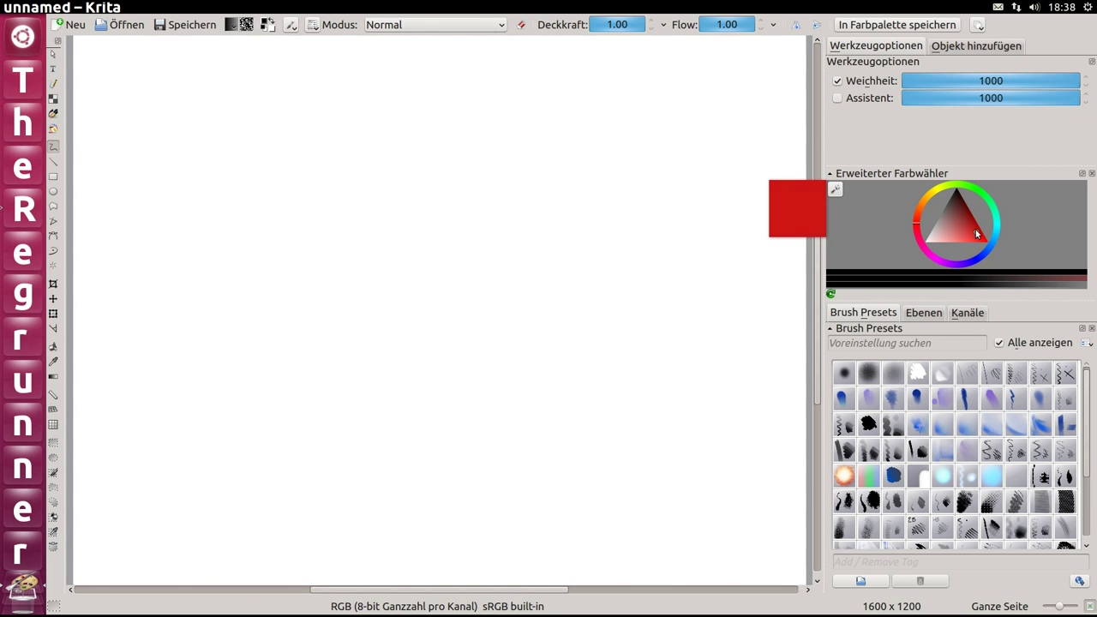
pyautogui.rightClick(273, 165)
pyautogui.moveTo(290, 181); pyautogui.dragTo(297, 182)
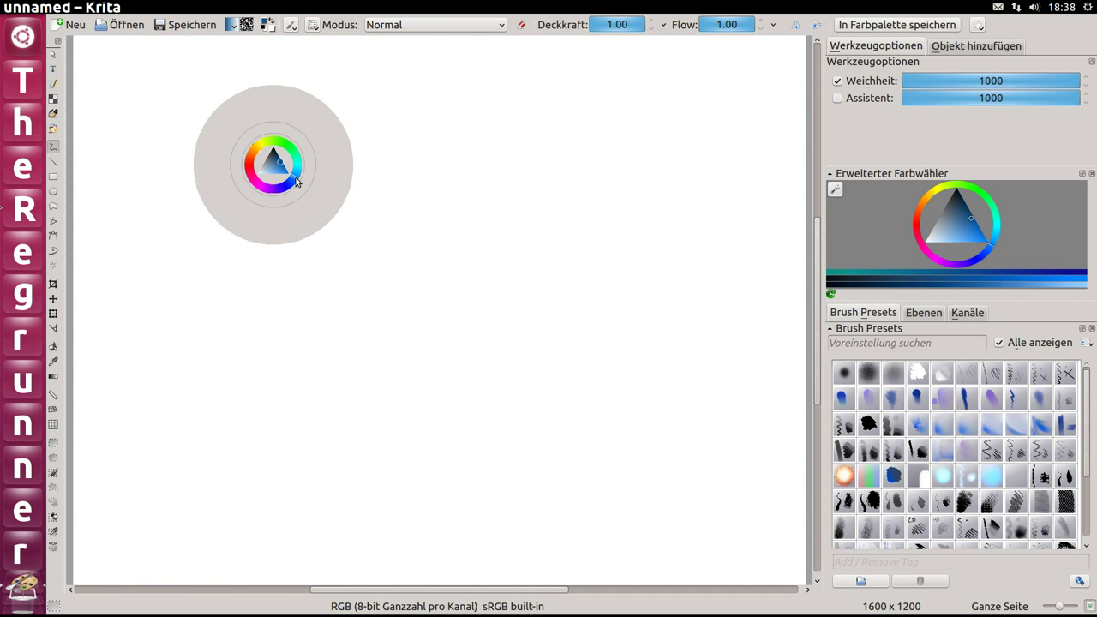
pyautogui.click(297, 181)
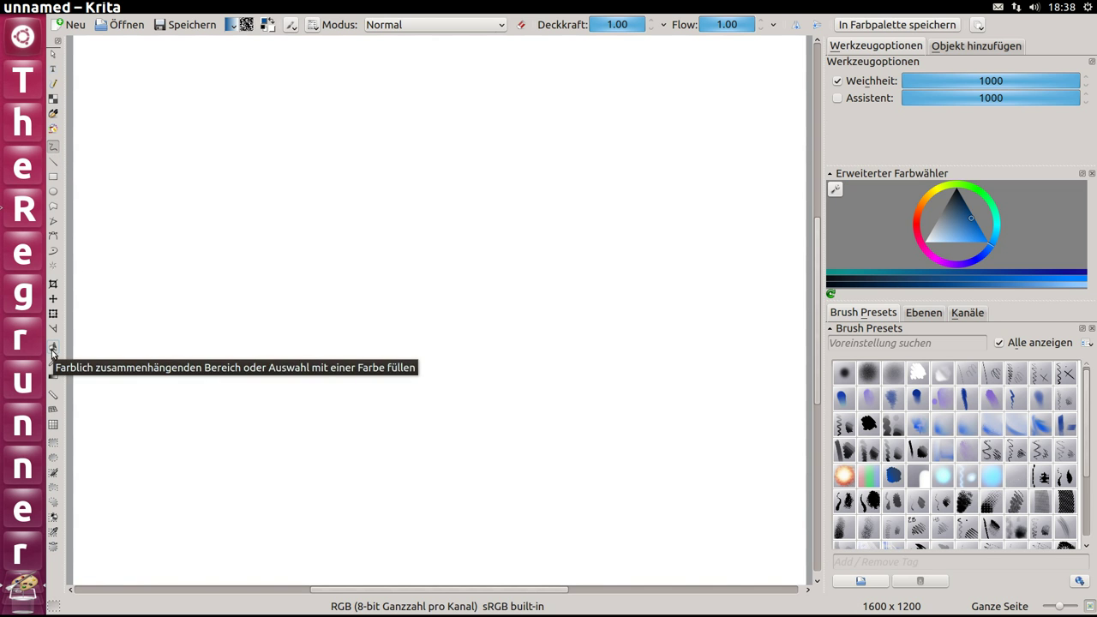
# Flood-fill the canvas dark blue and apply Regentropfen raindrops (size 80, count 80, fisheye 30)
pyautogui.click(52, 347)
pyautogui.click(323, 209)
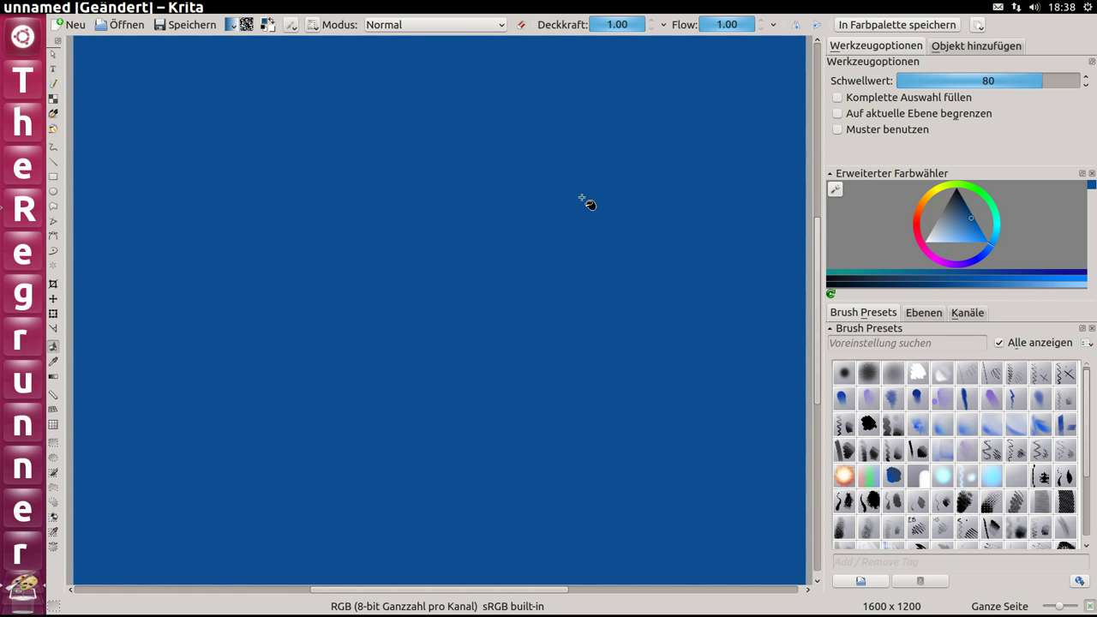
pyautogui.moveTo(340, 8)
pyautogui.click(306, 10)
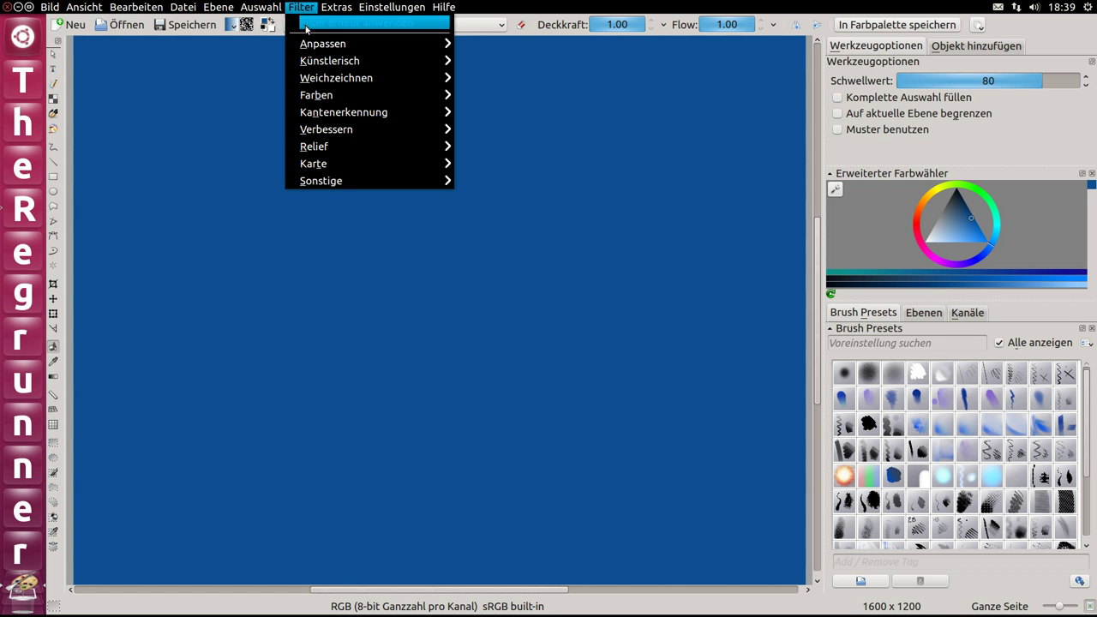
pyautogui.moveTo(366, 60)
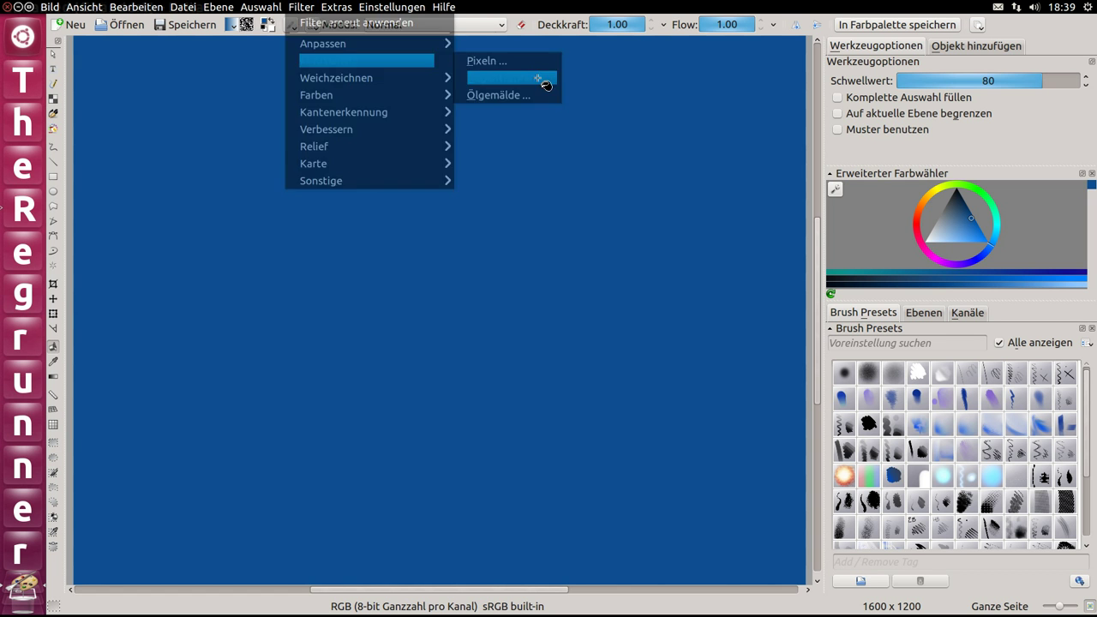
pyautogui.click(540, 77)
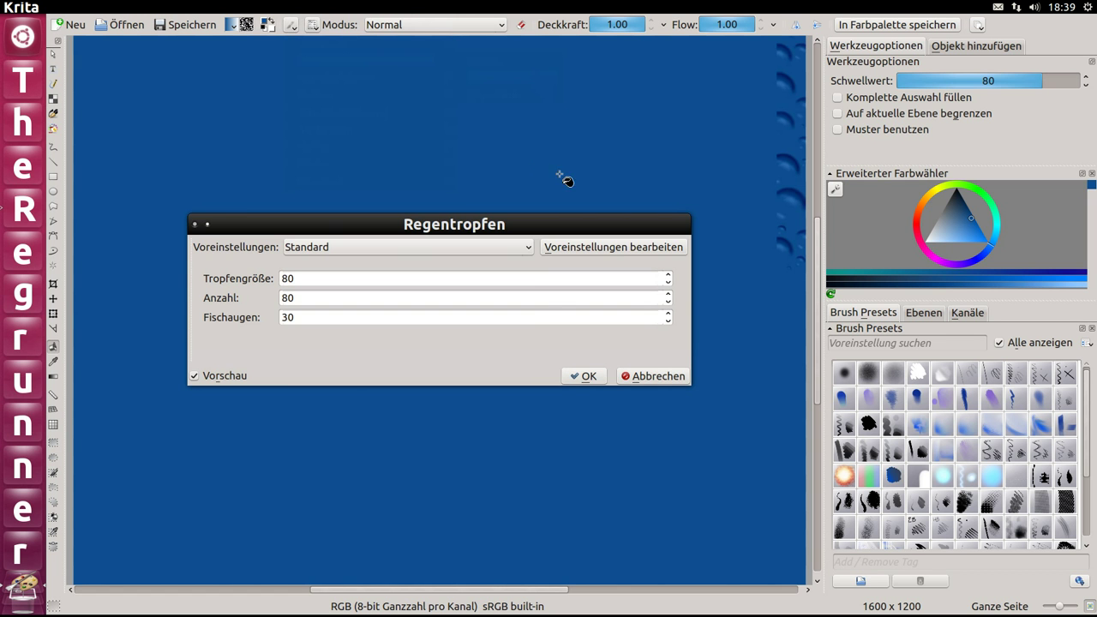
pyautogui.click(592, 377)
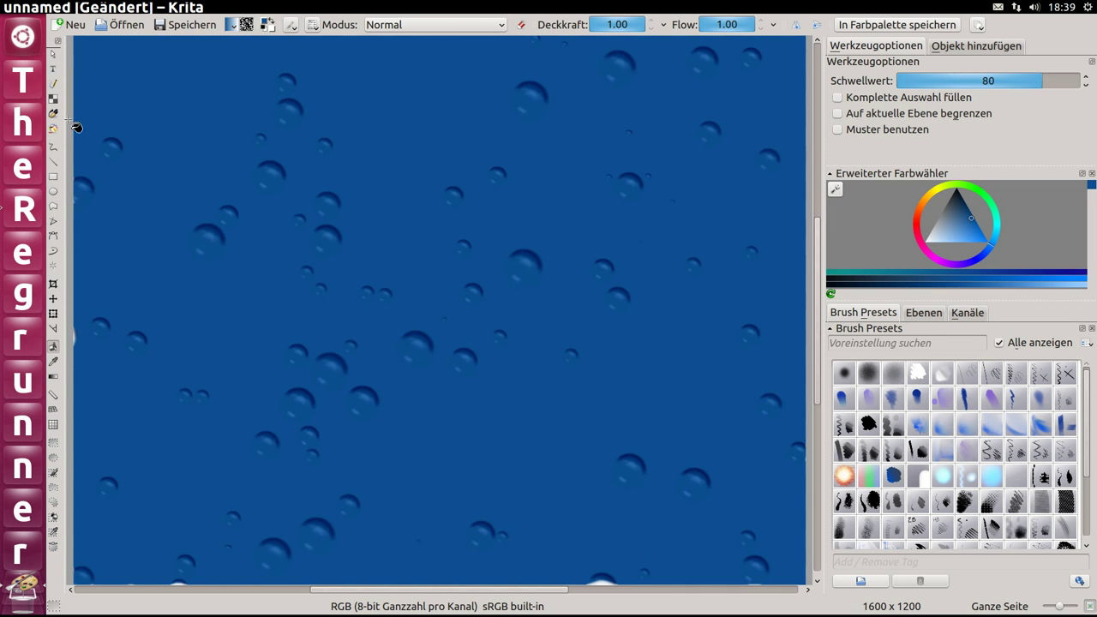
# Add the empty layer Ebene 2 and hide the raindrop layer Ebene 1
pyautogui.click(53, 164)
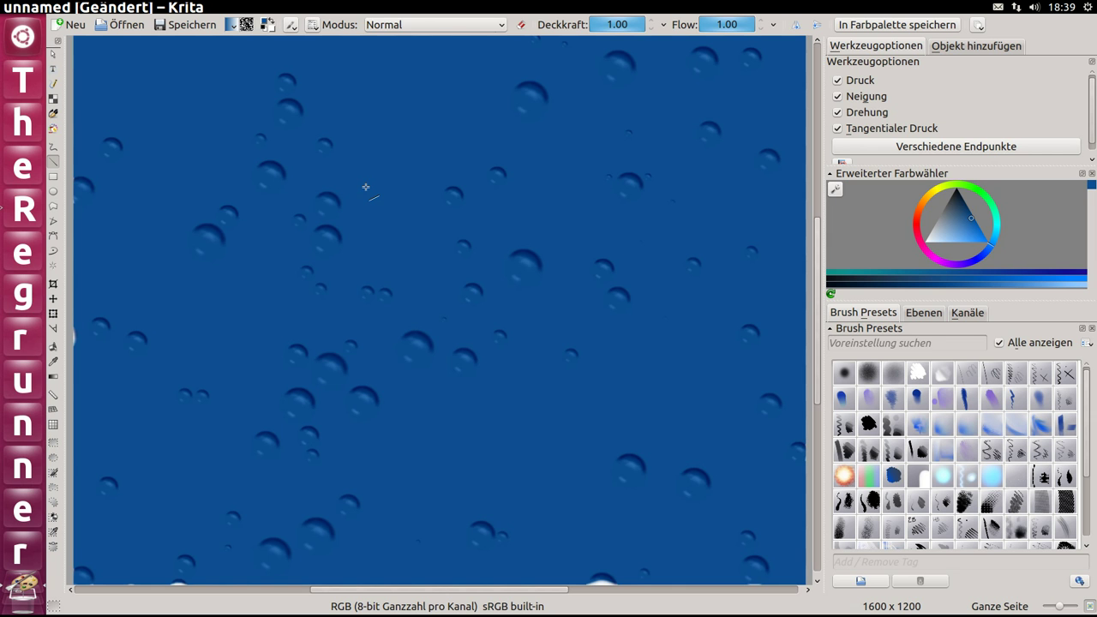
pyautogui.click(924, 312)
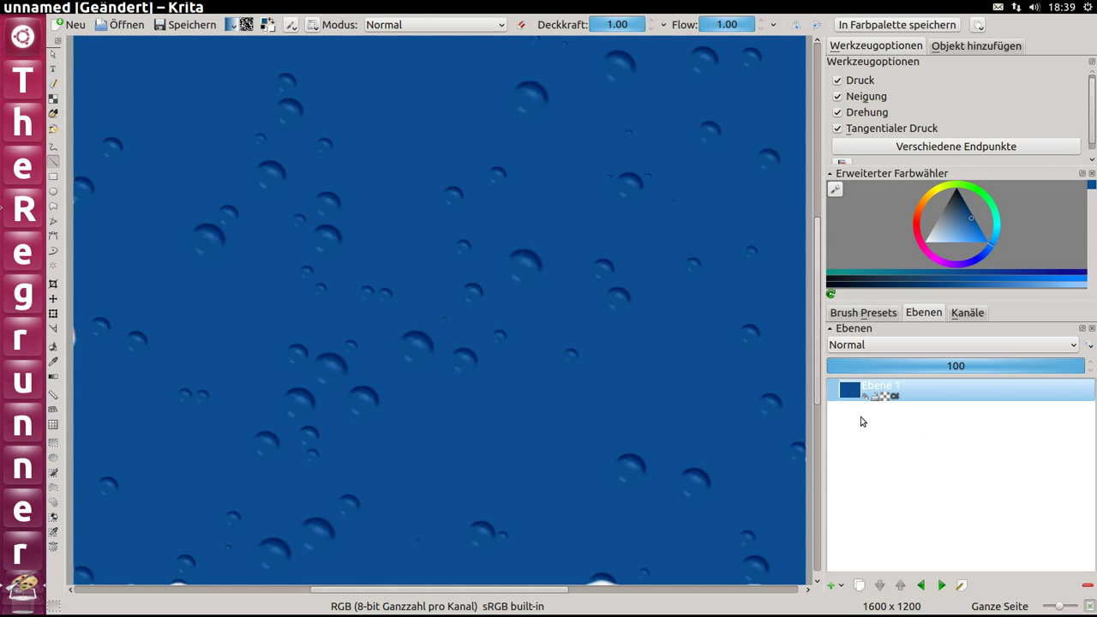
pyautogui.click(830, 587)
pyautogui.click(865, 419)
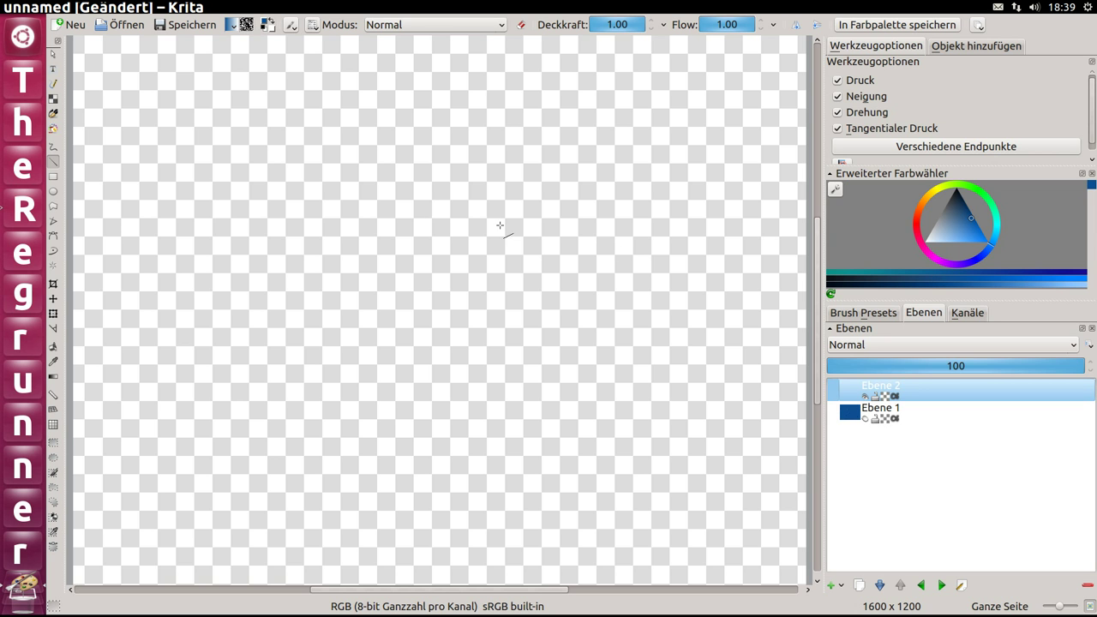
# Pick green and draw a thin straight line, then a broad soft line at brush size about 209
pyautogui.moveTo(957, 227); pyautogui.dragTo(960, 212)
pyautogui.click(981, 190)
pyautogui.moveTo(136, 145); pyautogui.dragTo(682, 348)
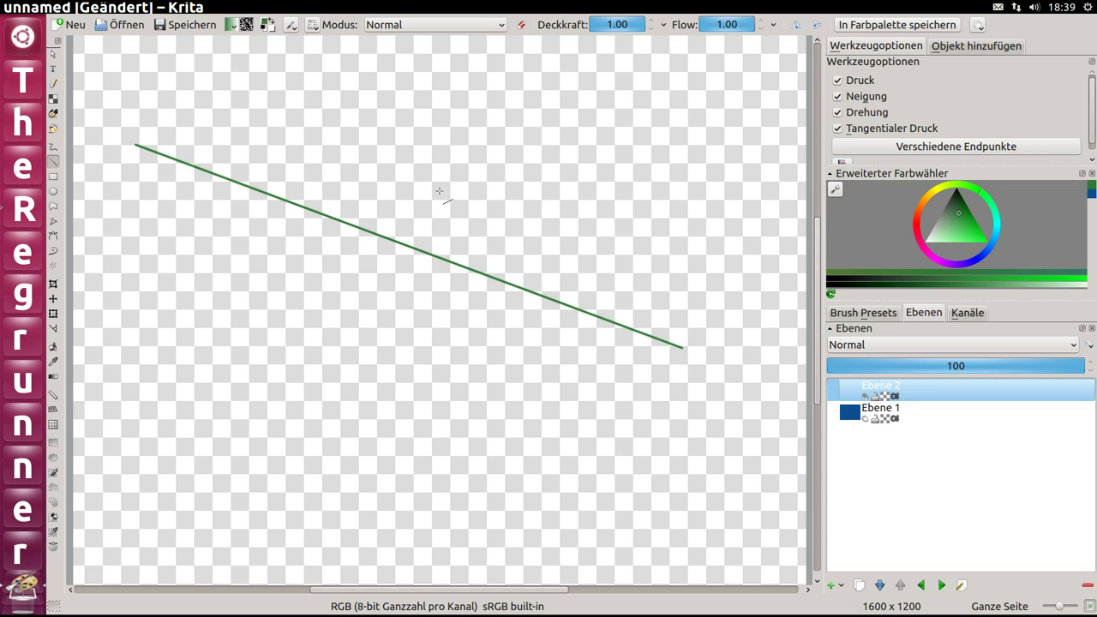
pyautogui.click(773, 24)
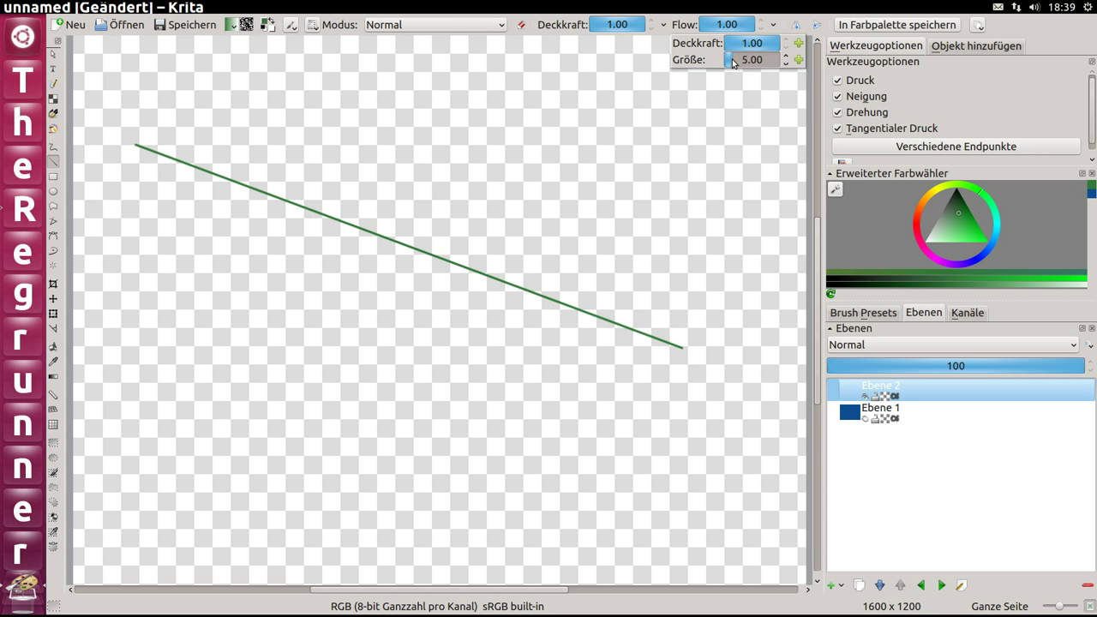
pyautogui.click(759, 64)
pyautogui.click(281, 110)
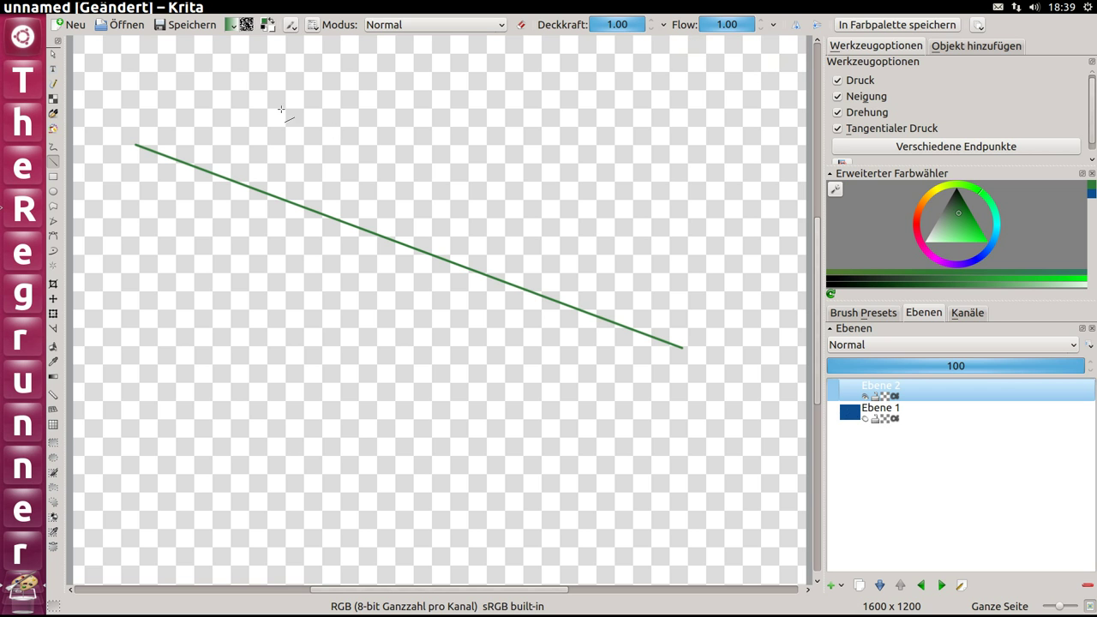
pyautogui.moveTo(643, 204); pyautogui.dragTo(223, 108)
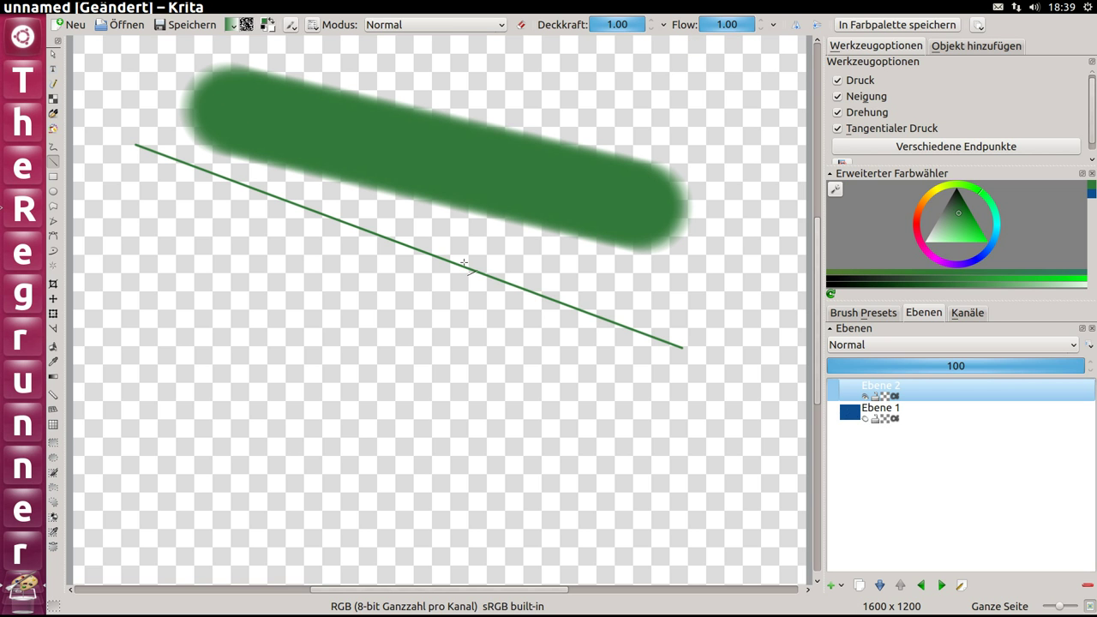
# Draw a thick line with a dark hard-edged brush preset, then undo the green strokes
pyautogui.click(851, 313)
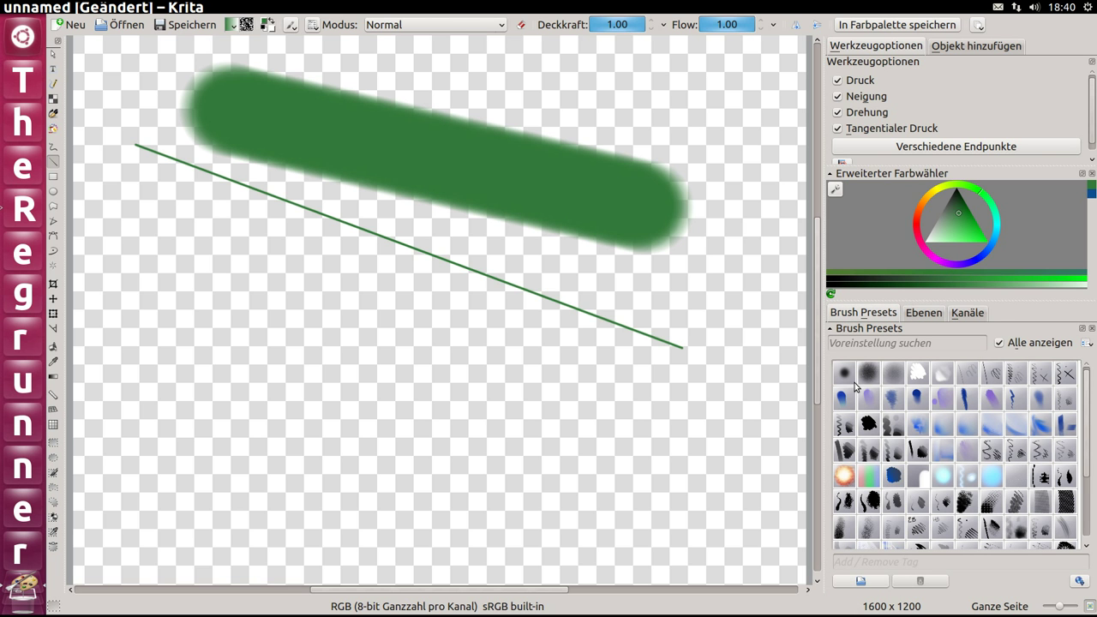
pyautogui.click(866, 501)
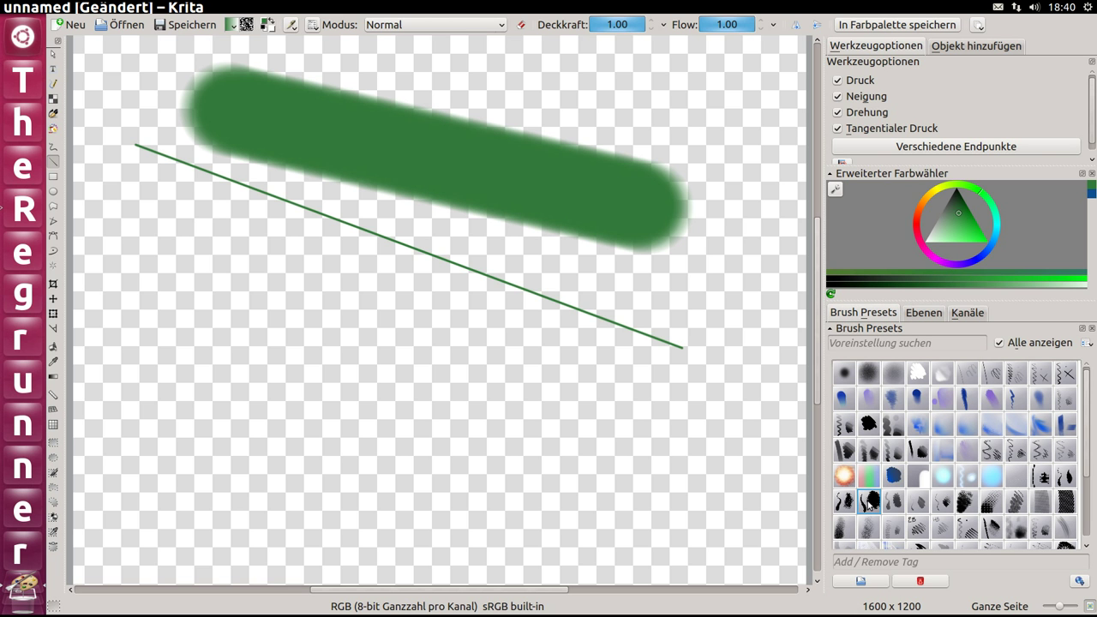
pyautogui.click(870, 427)
pyautogui.moveTo(155, 263); pyautogui.dragTo(643, 451)
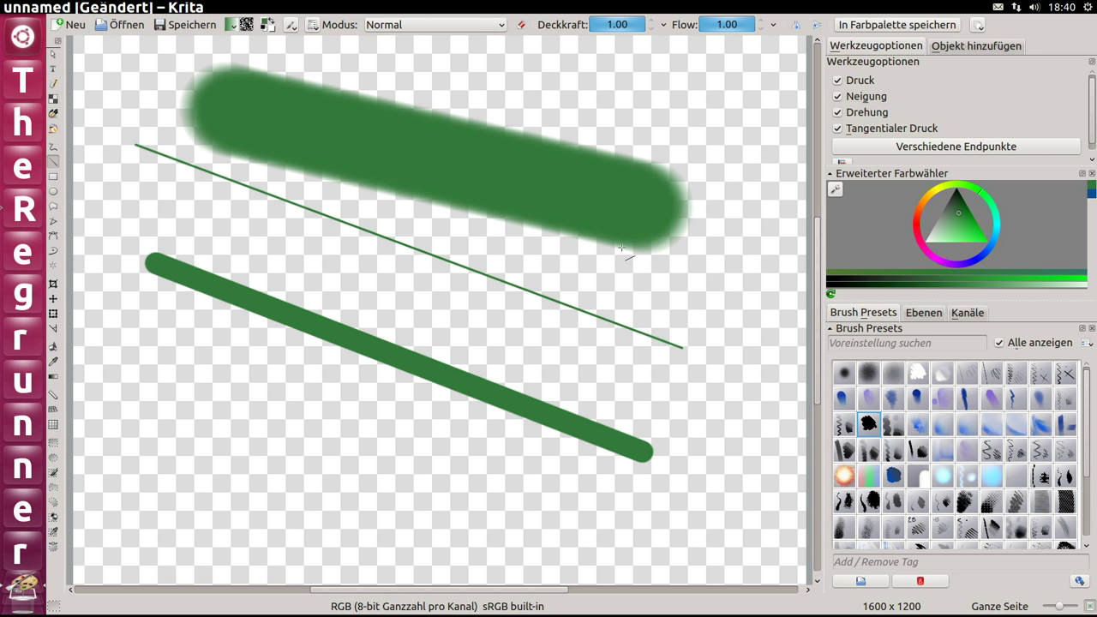
pyautogui.hotkey('ctrl', 'z')
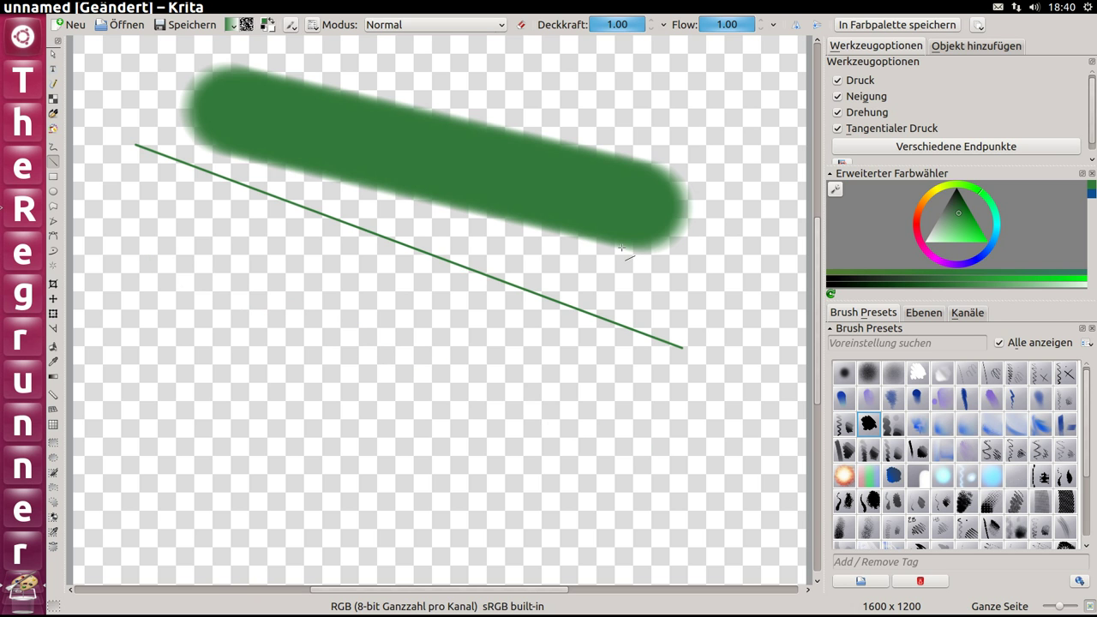
pyautogui.hotkey('ctrl', 'z')
pyautogui.hotkey('ctrl', 'z')
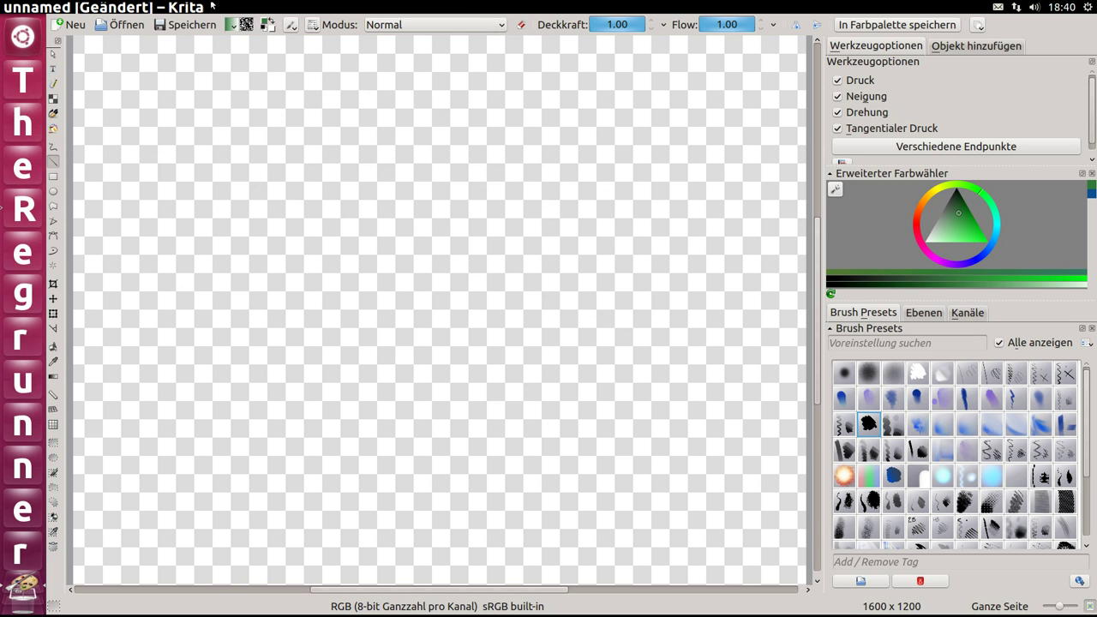
# Pick bright yellow and try an unfilled circle with the ellipse tool, then undo it
pyautogui.moveTo(212, 6)
pyautogui.click(135, 8)
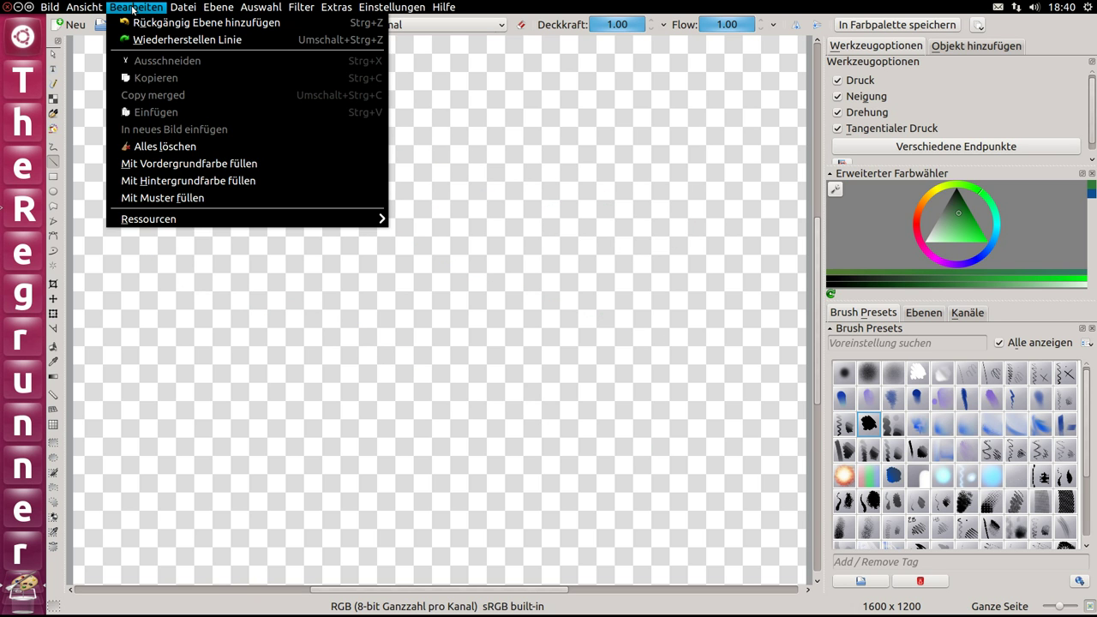
pyautogui.click(132, 9)
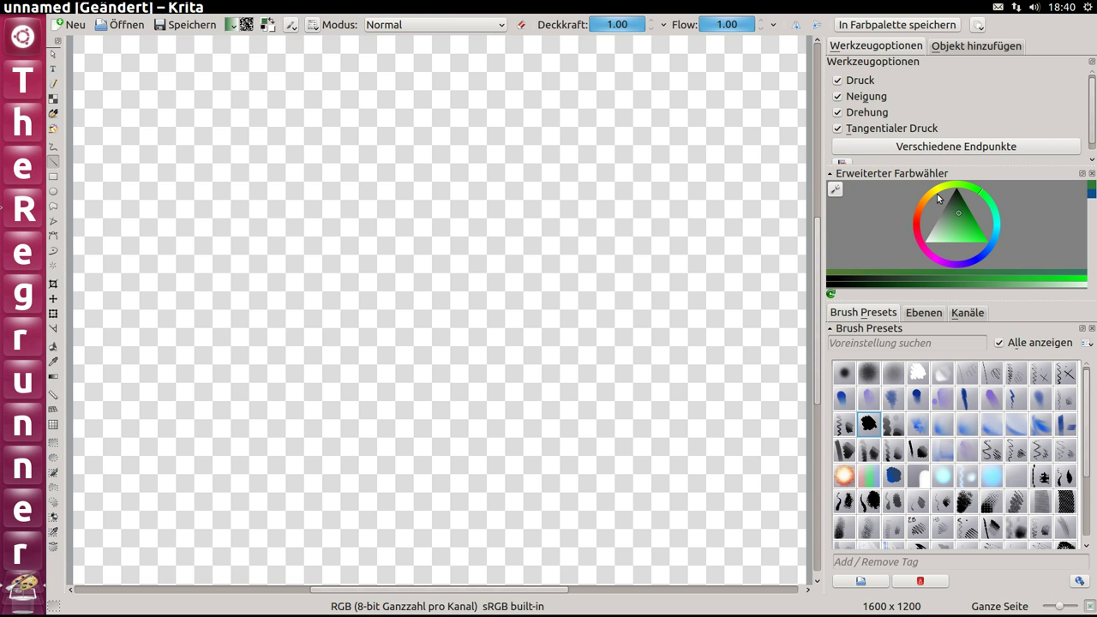
pyautogui.click(938, 190)
pyautogui.moveTo(963, 212); pyautogui.dragTo(983, 238)
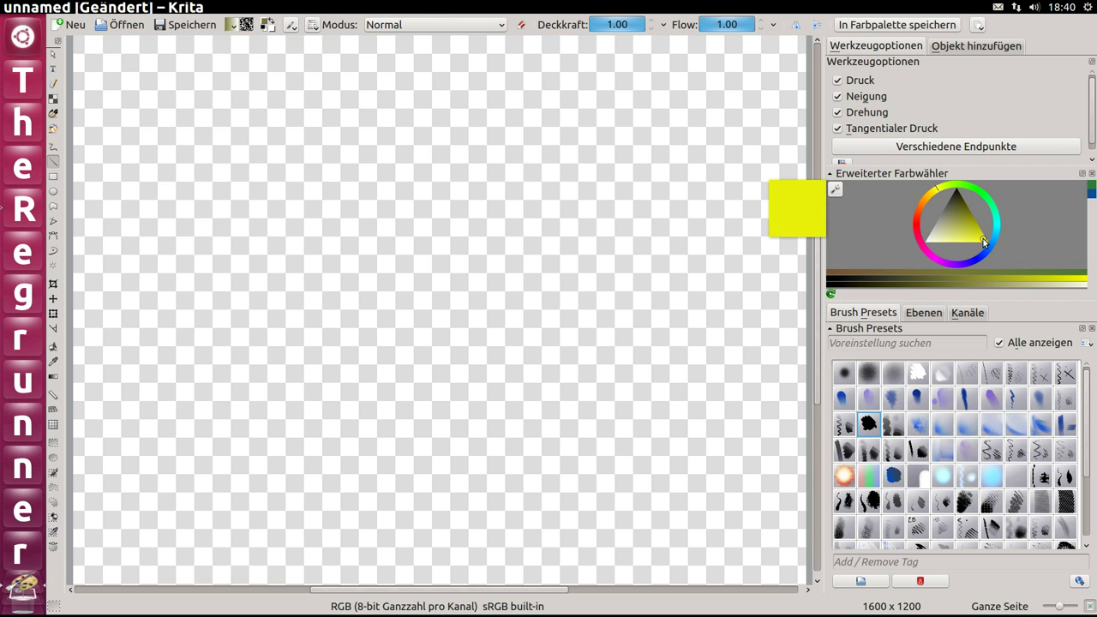
pyautogui.click(55, 194)
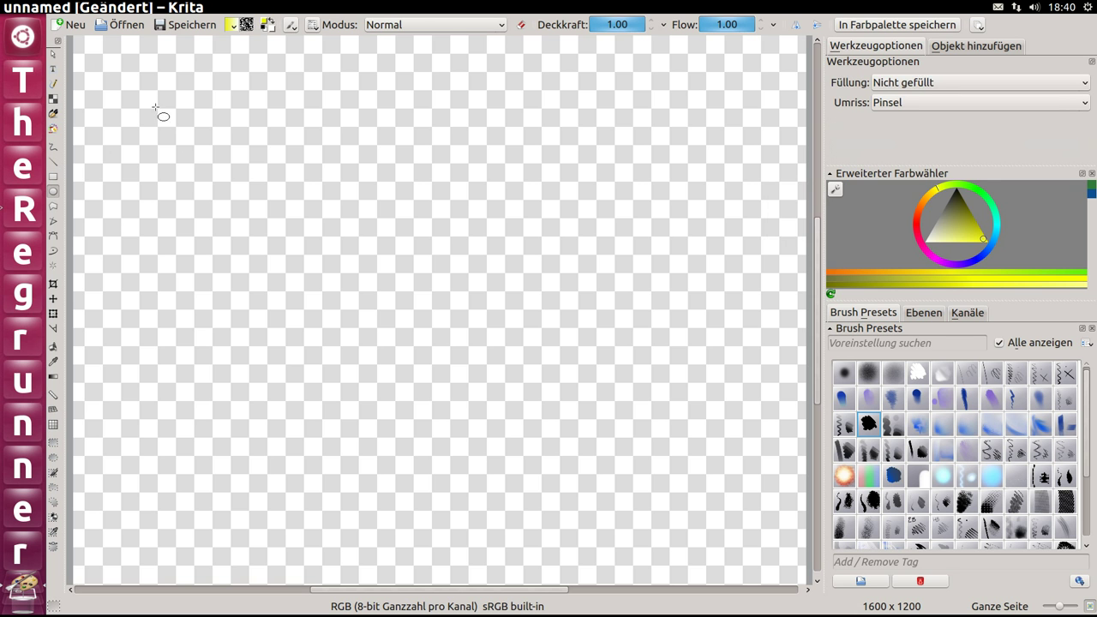
pyautogui.moveTo(196, 126)
pyautogui.mouseDown()
pyautogui.moveTo(434, 321)
pyautogui.moveTo(502, 424)
pyautogui.mouseUp()
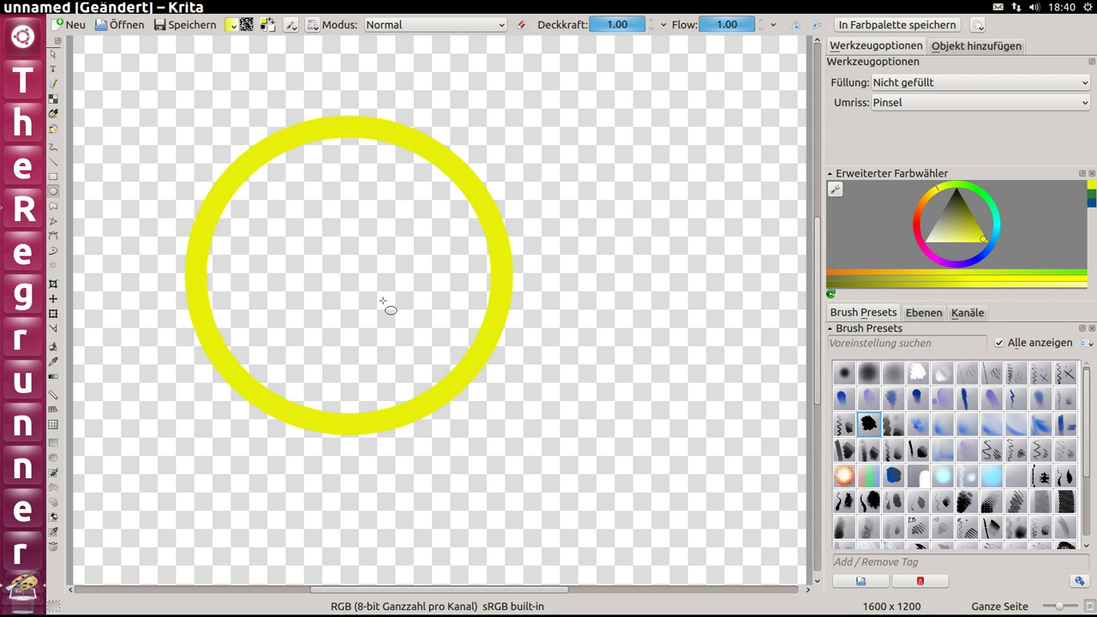
pyautogui.hotkey('ctrl', 'z')
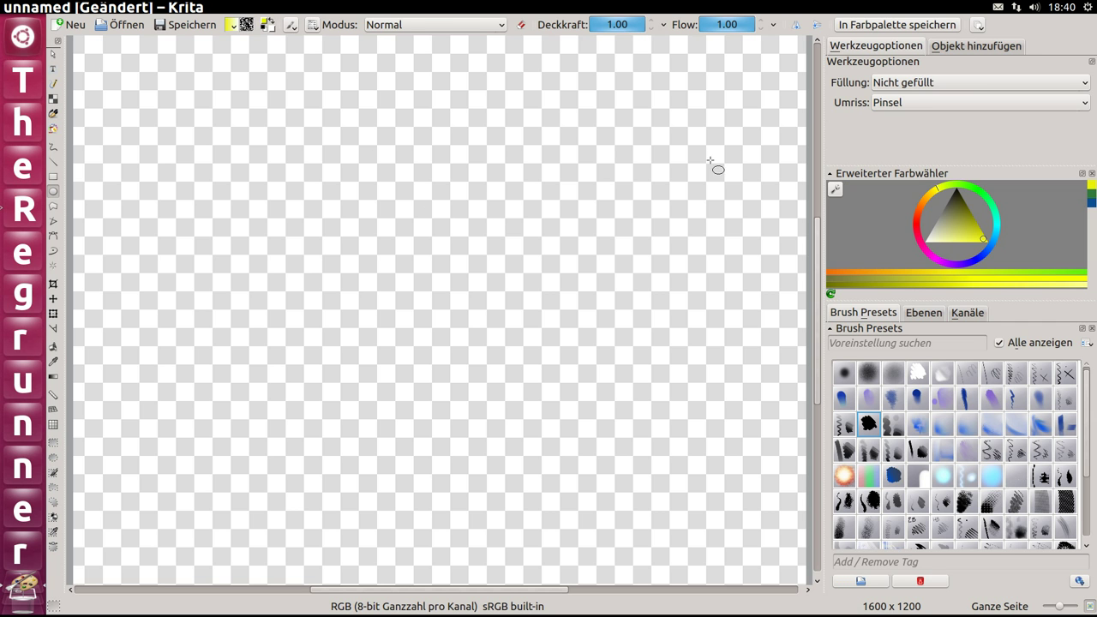
# Set Füllung to Vordergrundfarbe and draw a large solid yellow circle
pyautogui.click(976, 82)
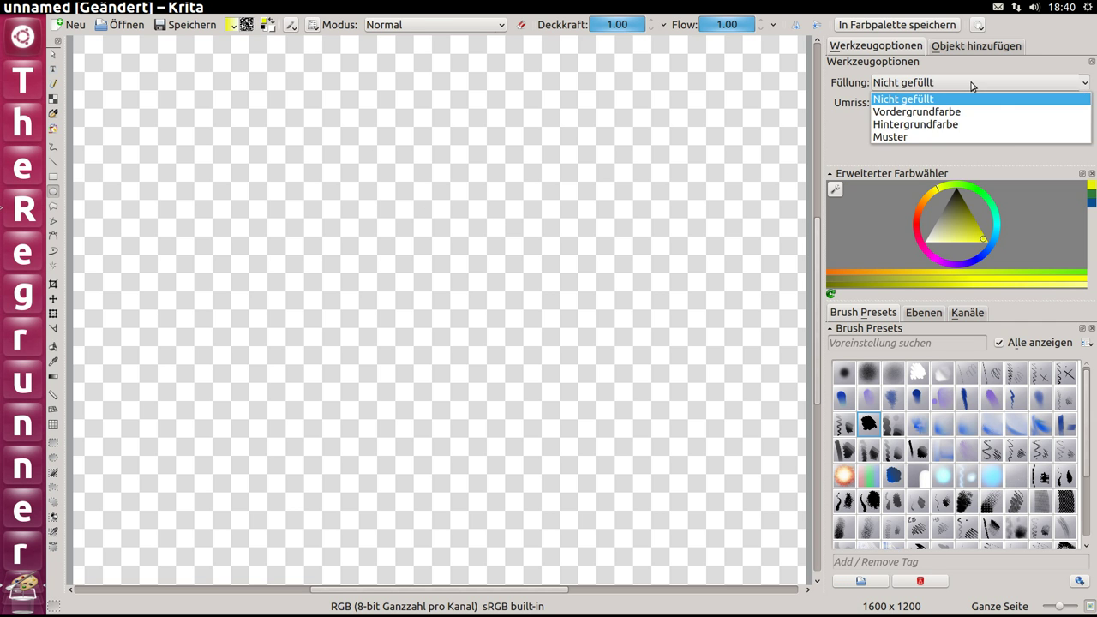
pyautogui.click(936, 114)
pyautogui.moveTo(249, 140); pyautogui.dragTo(571, 440)
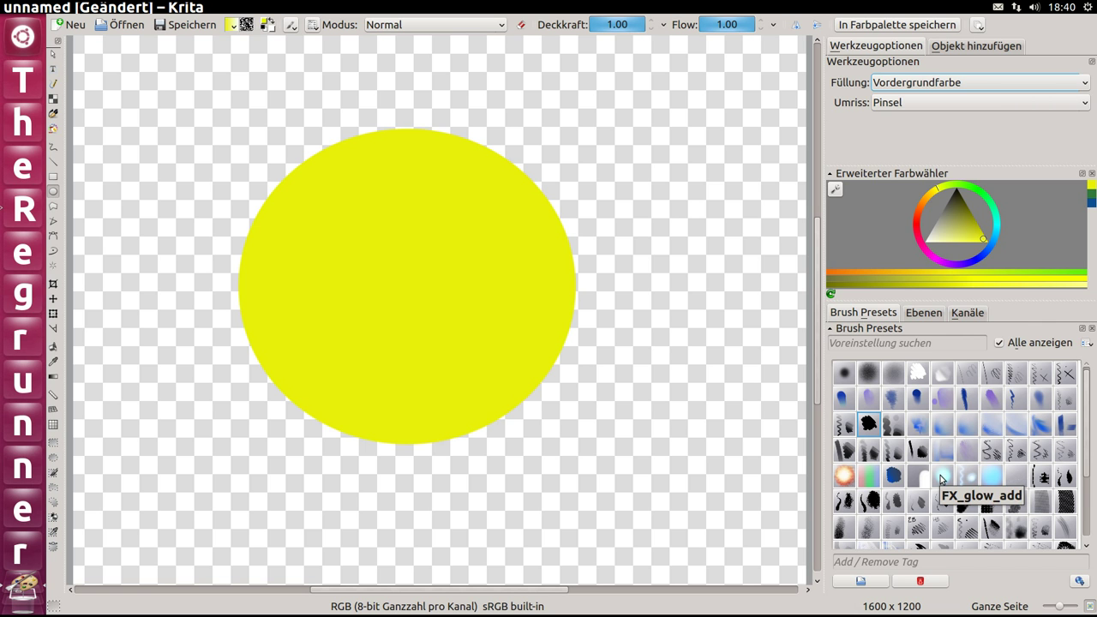
# Add an FX_glow_add glow around the circle, then a paler unfilled glowing ring
pyautogui.click(941, 477)
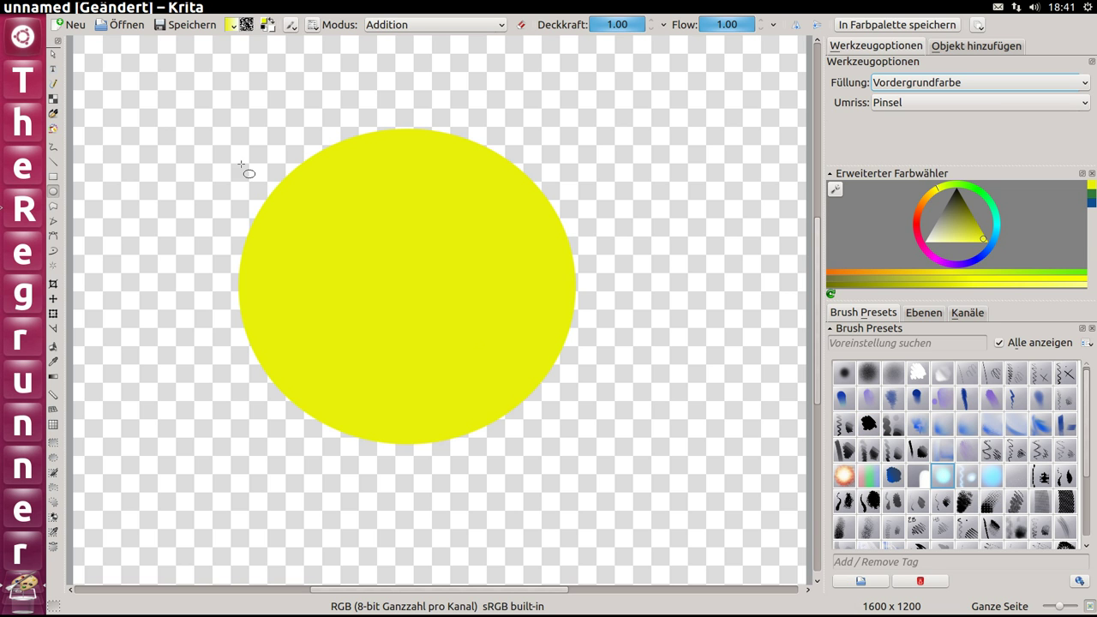
pyautogui.moveTo(233, 133); pyautogui.dragTo(577, 443)
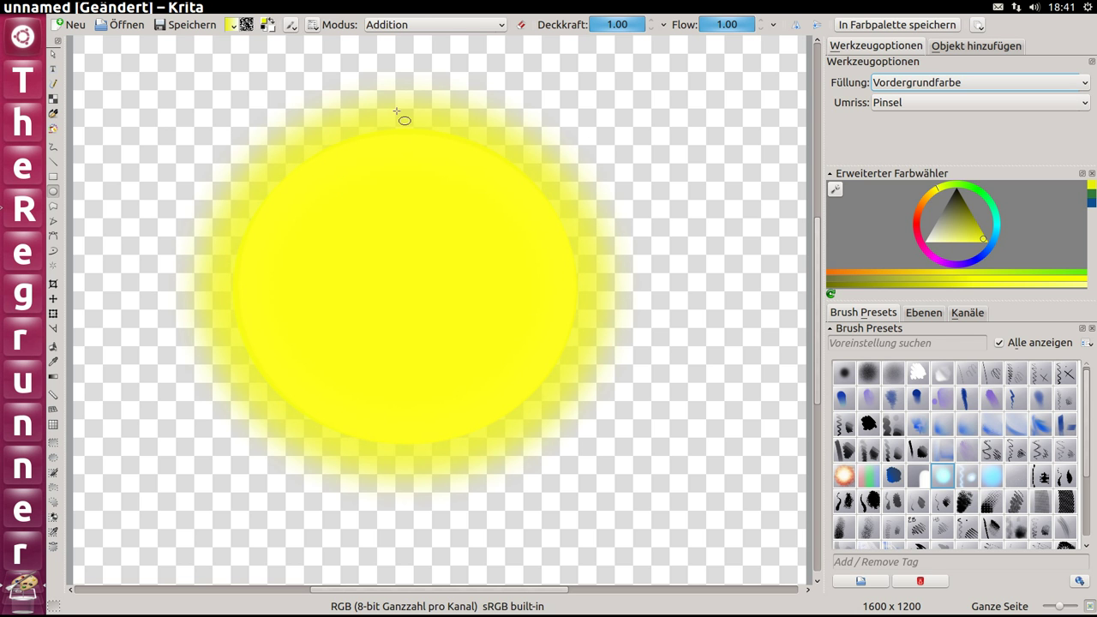
pyautogui.moveTo(977, 238); pyautogui.dragTo(937, 234)
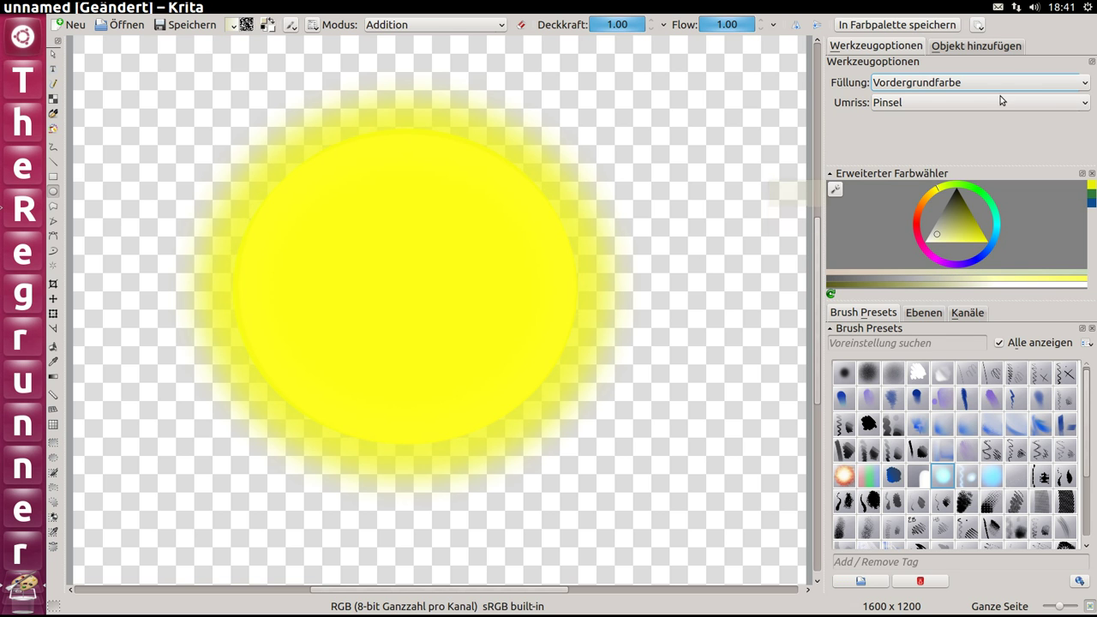
pyautogui.click(1084, 86)
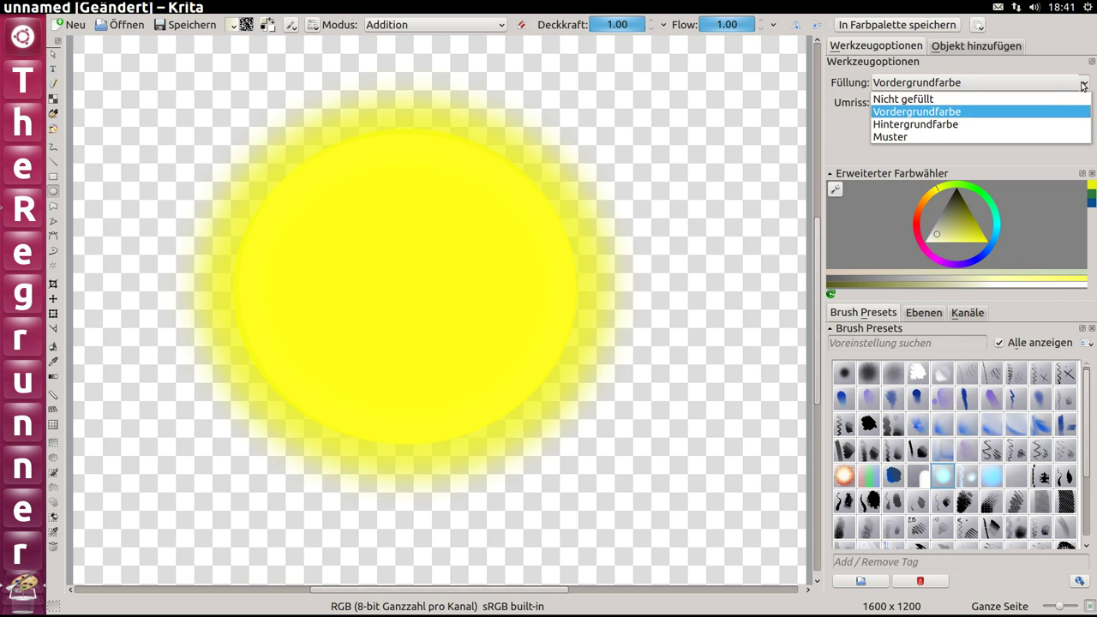
pyautogui.click(933, 99)
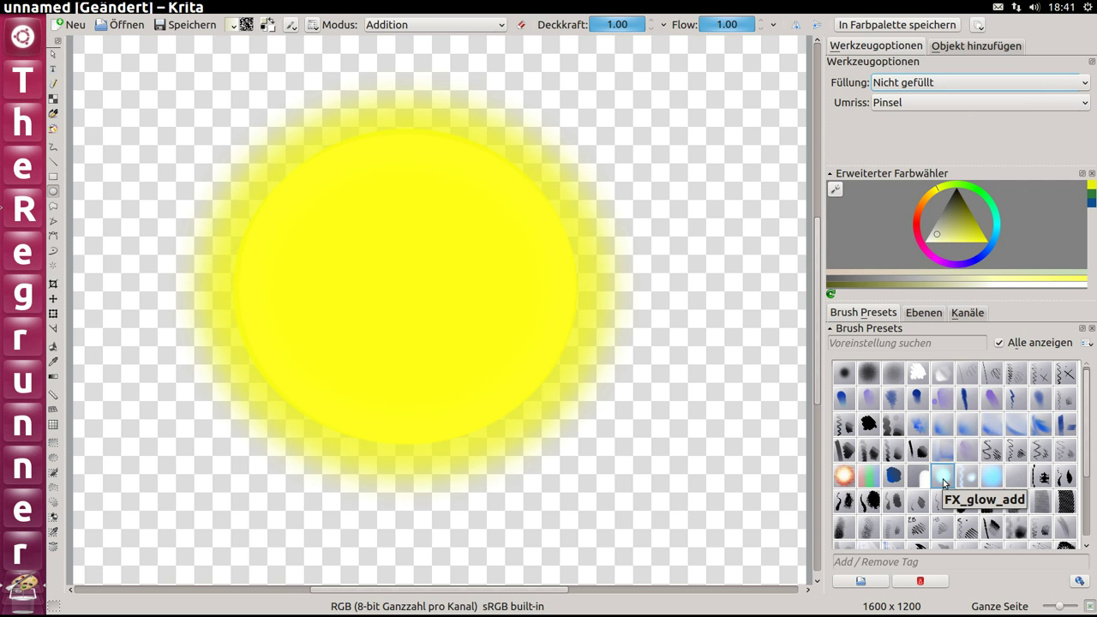
pyautogui.click(944, 484)
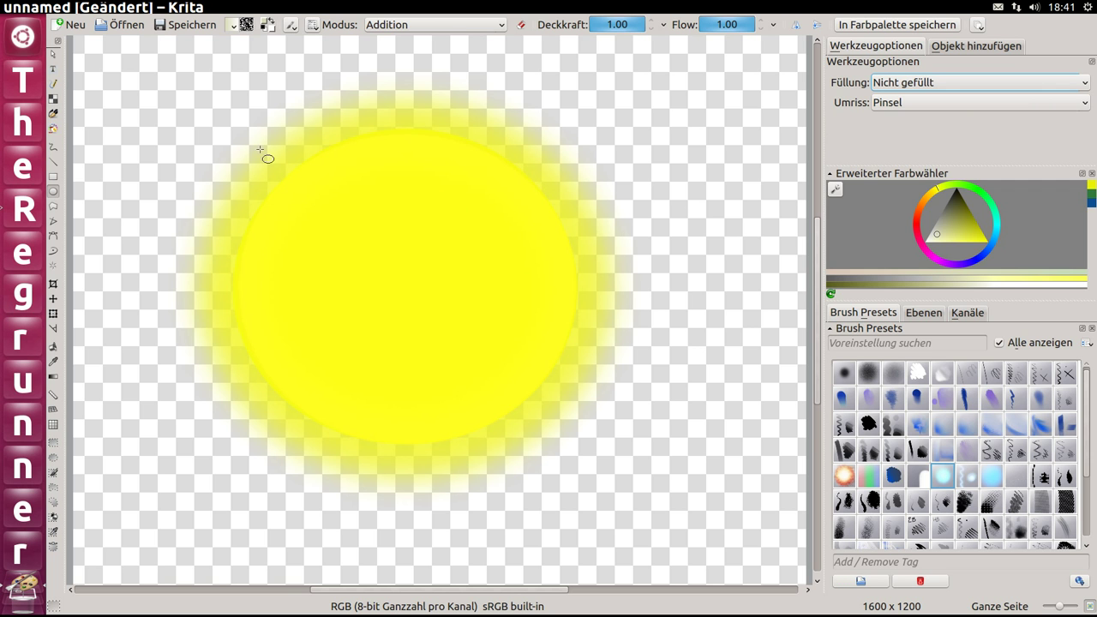
pyautogui.moveTo(224, 122); pyautogui.dragTo(576, 452)
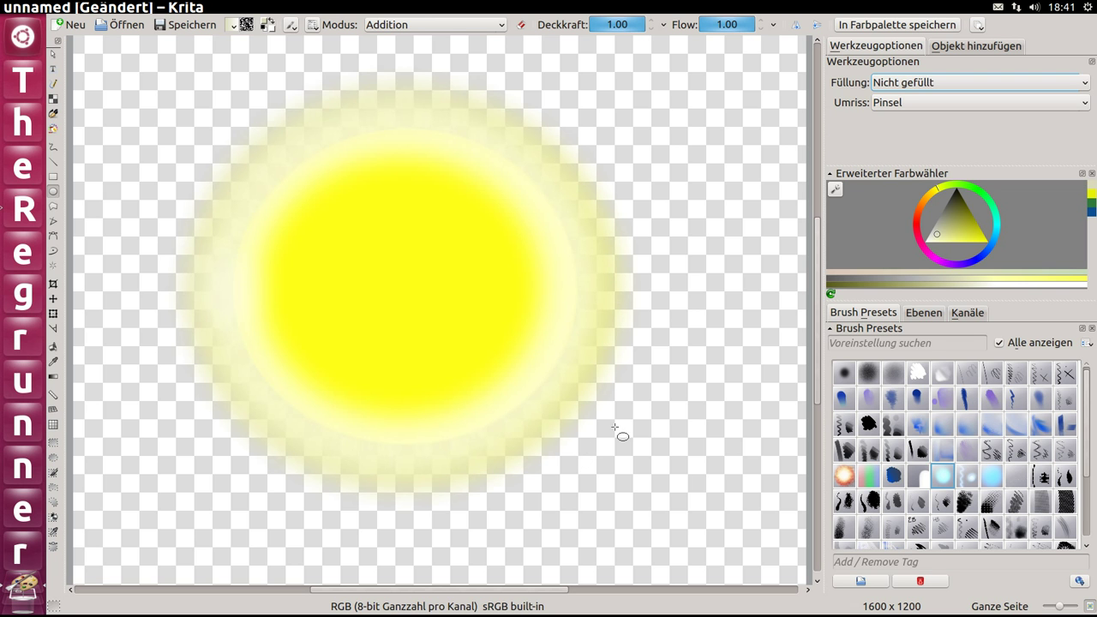
# Show the raindrop layer Ebene 1 again, then try and undo a glowing straight ray
pyautogui.click(922, 312)
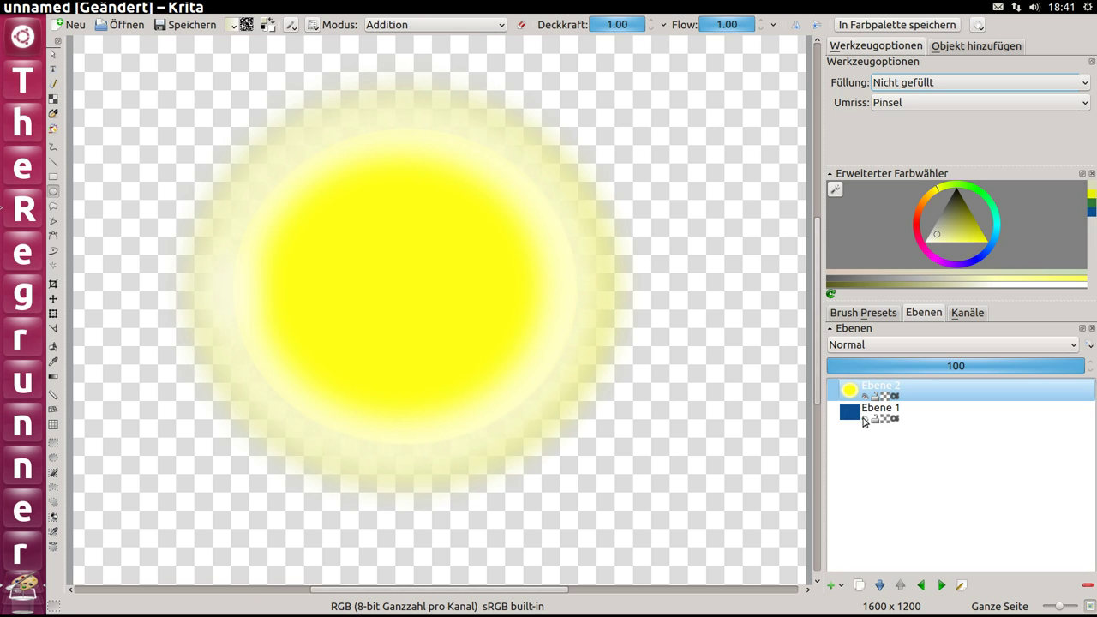
pyautogui.click(865, 419)
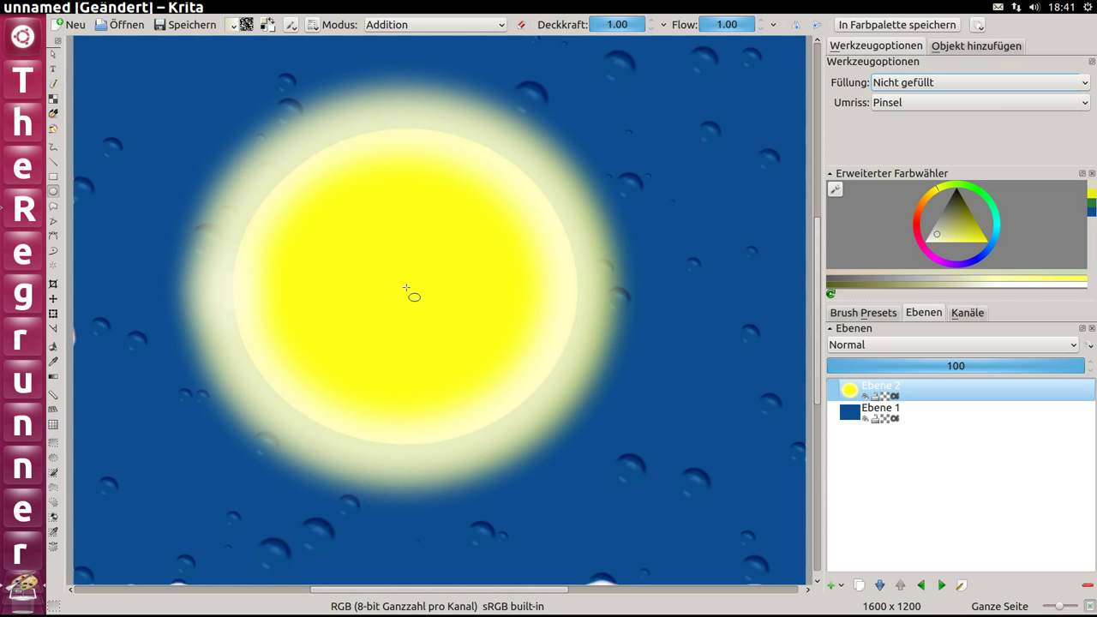
pyautogui.click(55, 162)
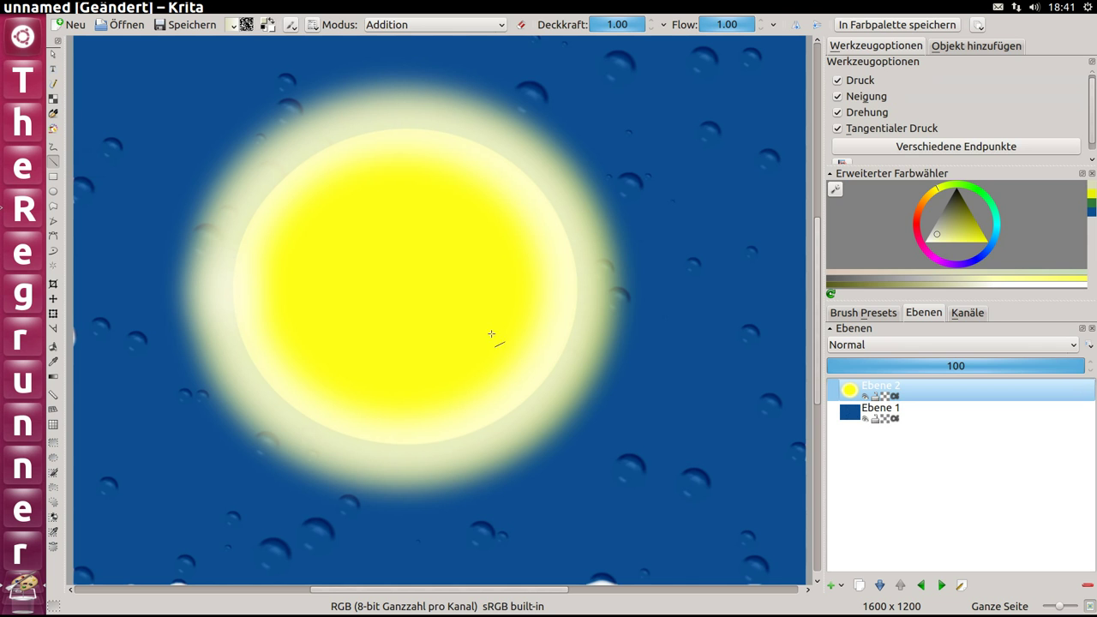
pyautogui.moveTo(475, 308); pyautogui.dragTo(755, 543)
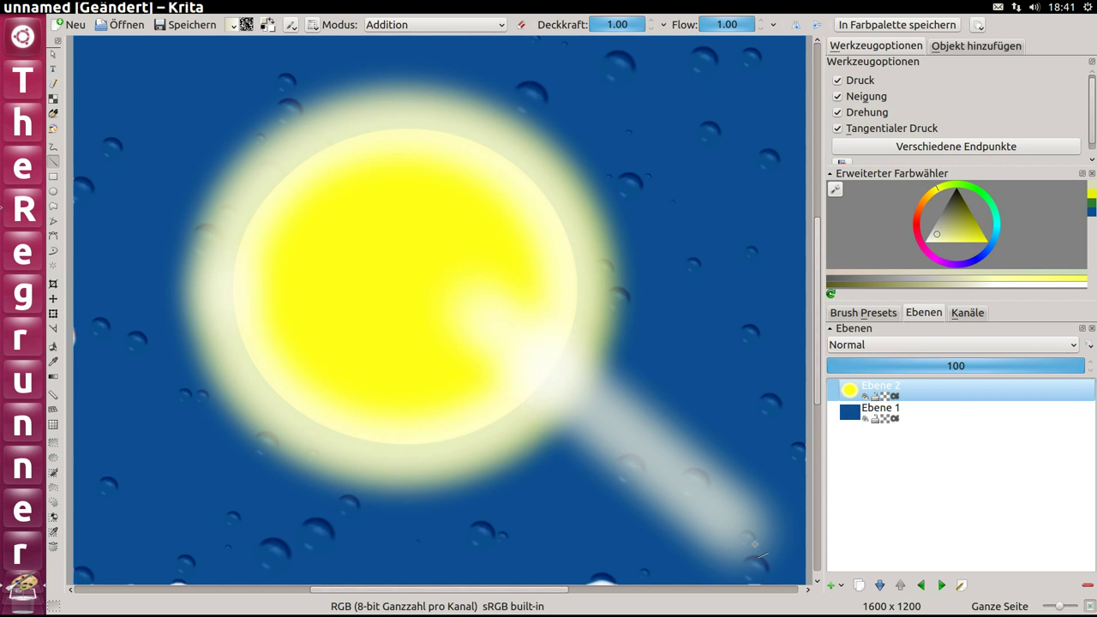
pyautogui.hotkey('ctrl', 'z')
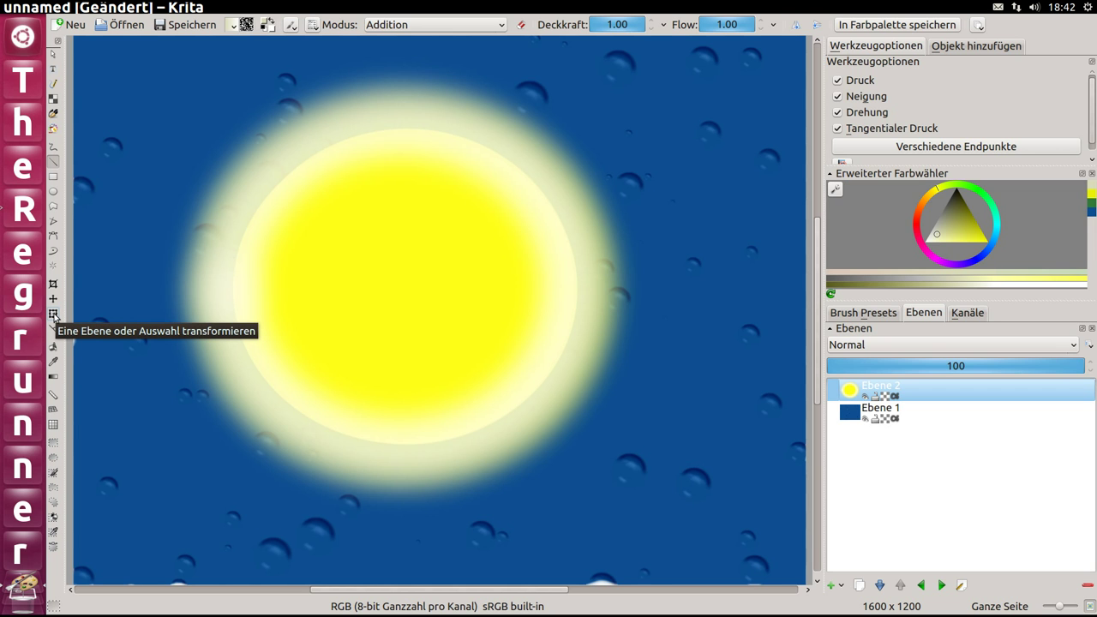
# Move the sun up-left and scale it down to about 217 px with Transform
pyautogui.click(53, 314)
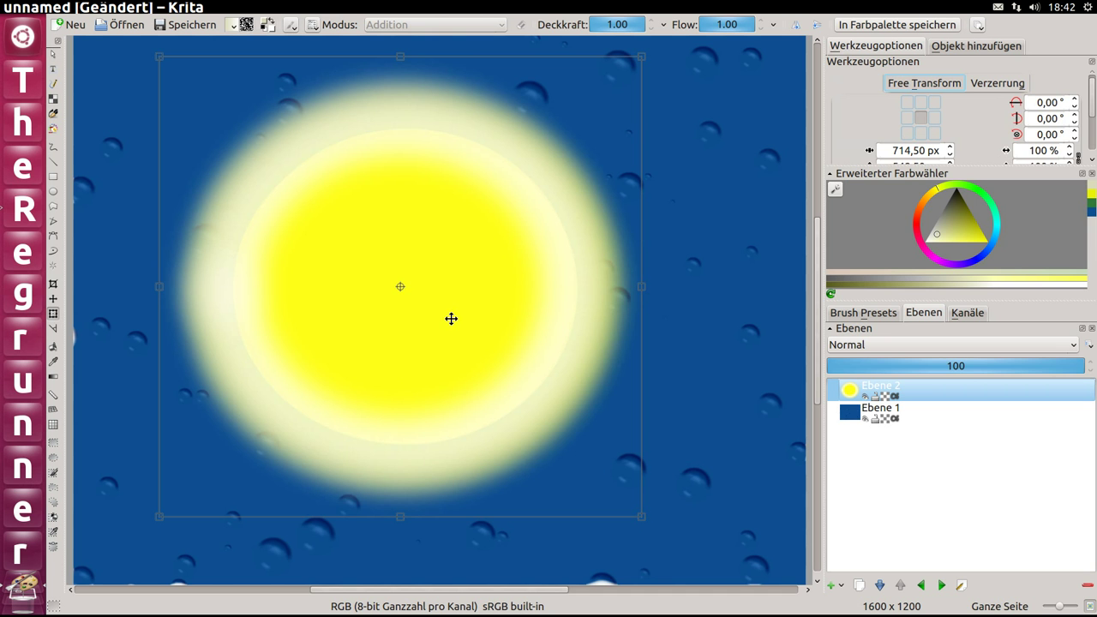
pyautogui.moveTo(452, 311)
pyautogui.mouseDown()
pyautogui.moveTo(338, 237)
pyautogui.moveTo(323, 216)
pyautogui.mouseUp()
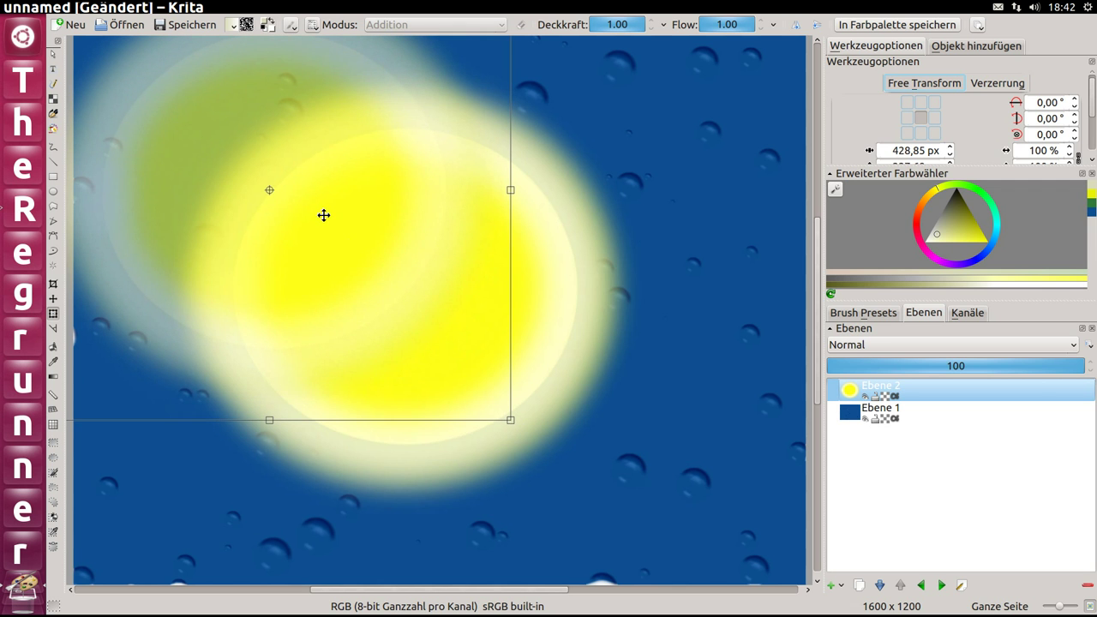
pyautogui.moveTo(511, 420)
pyautogui.mouseDown()
pyautogui.moveTo(409, 309)
pyautogui.moveTo(316, 250)
pyautogui.mouseUp()
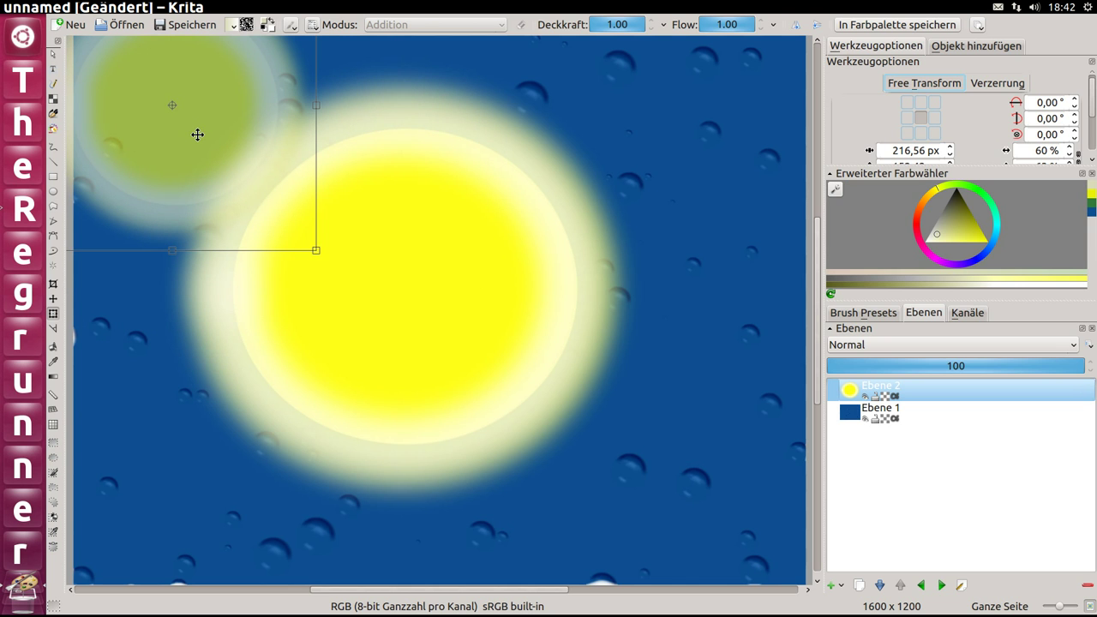
pyautogui.press('Return')
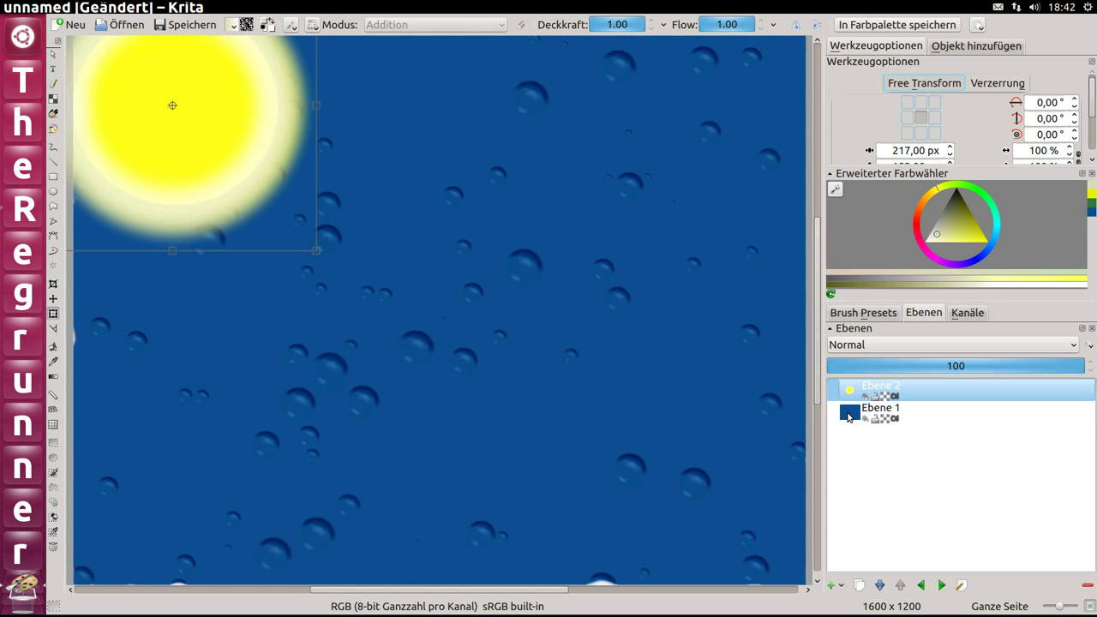
# Reorder the layers, moving the raindrop layer Ebene 1 above the sun layer
pyautogui.click(851, 414)
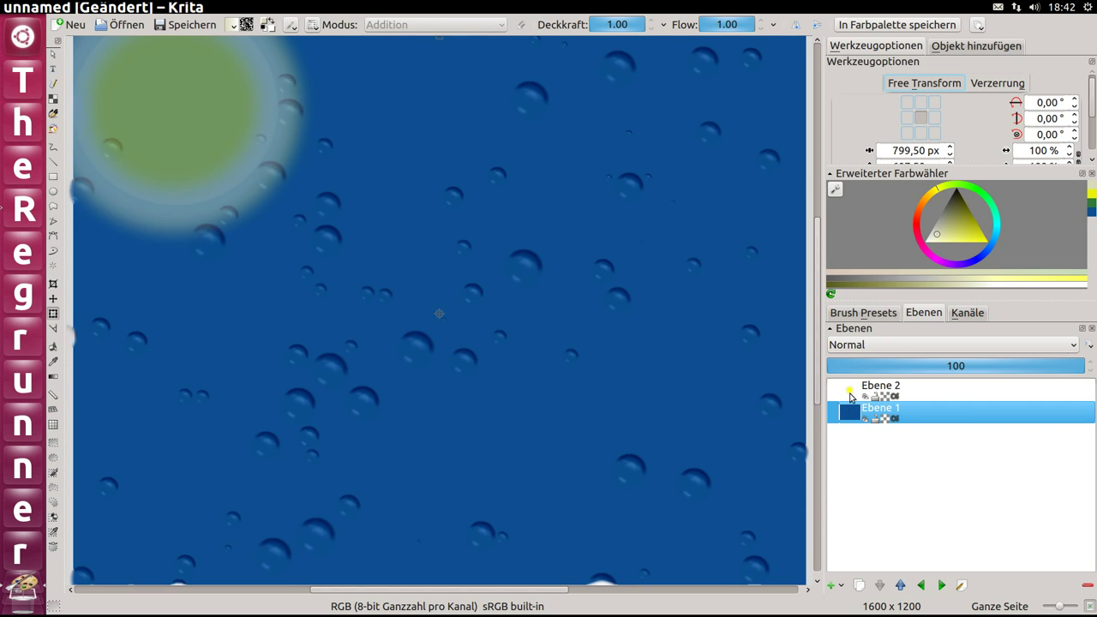
pyautogui.click(849, 390)
pyautogui.moveTo(857, 417)
pyautogui.mouseDown()
pyautogui.moveTo(843, 400)
pyautogui.moveTo(857, 396)
pyautogui.moveTo(868, 439)
pyautogui.mouseUp()
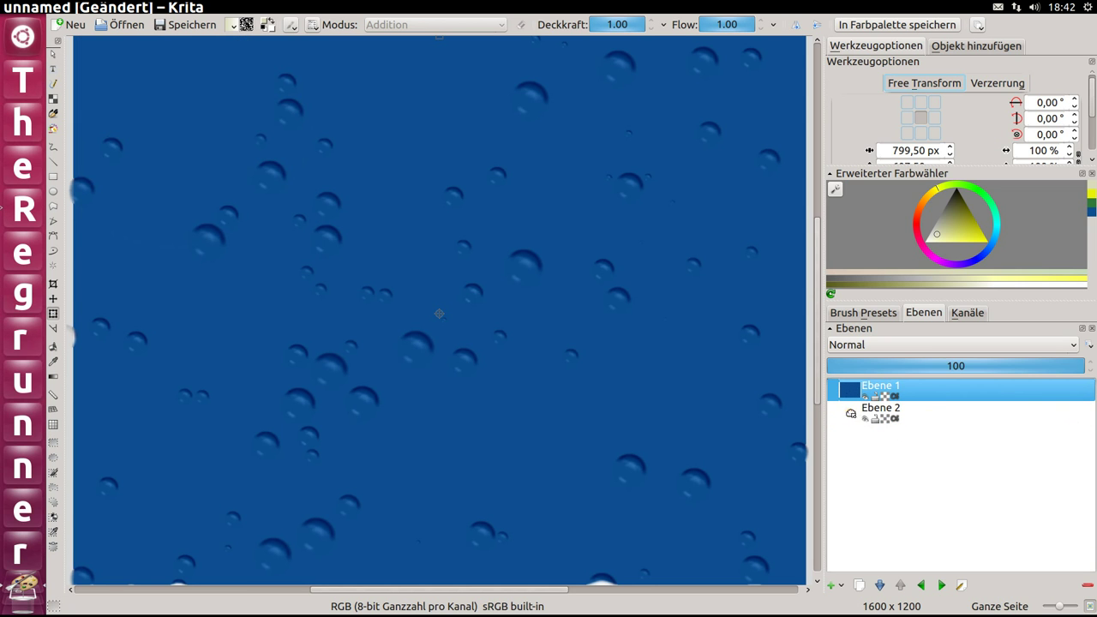
pyautogui.moveTo(868, 439); pyautogui.dragTo(854, 418)
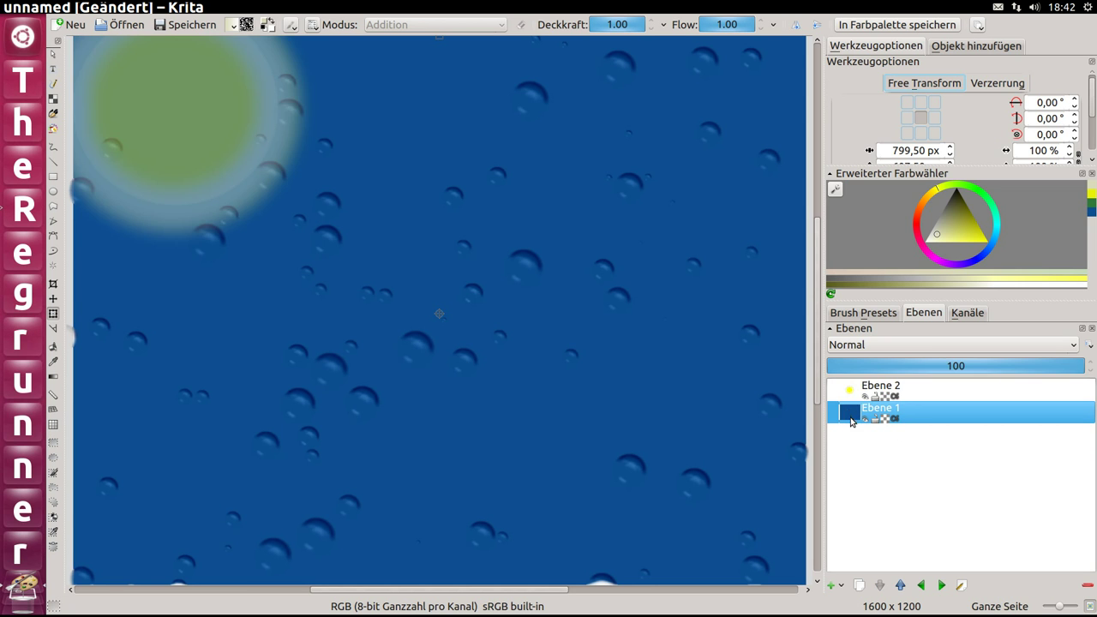
pyautogui.click(902, 587)
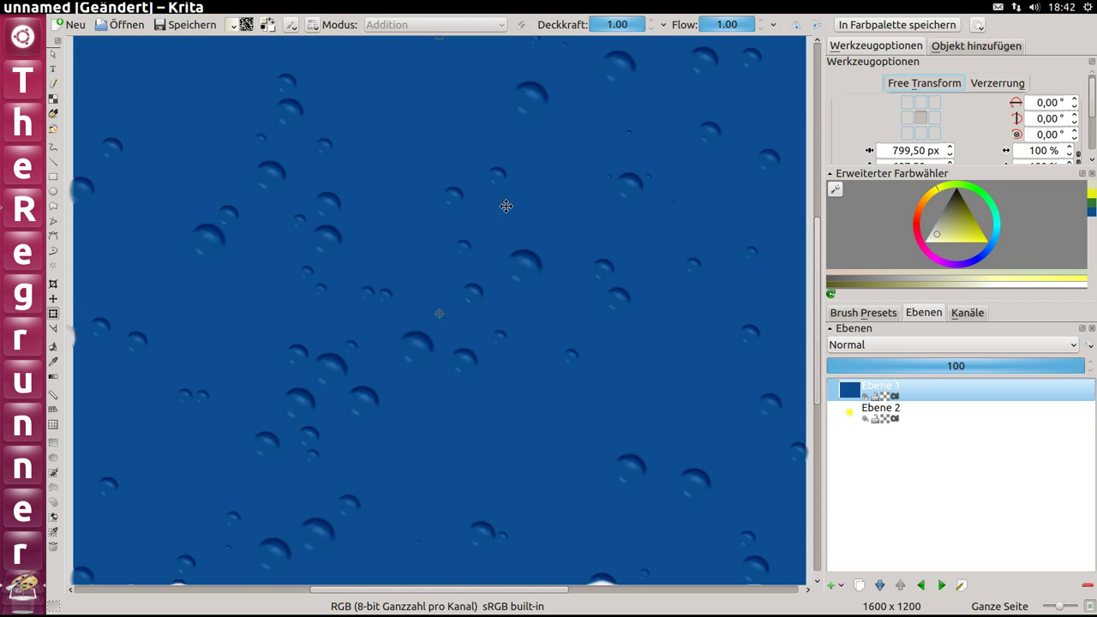
# Toggle the alpha channel off and on, then put Ebene 1 back below Ebene 2 and select Ebene 2
pyautogui.click(970, 315)
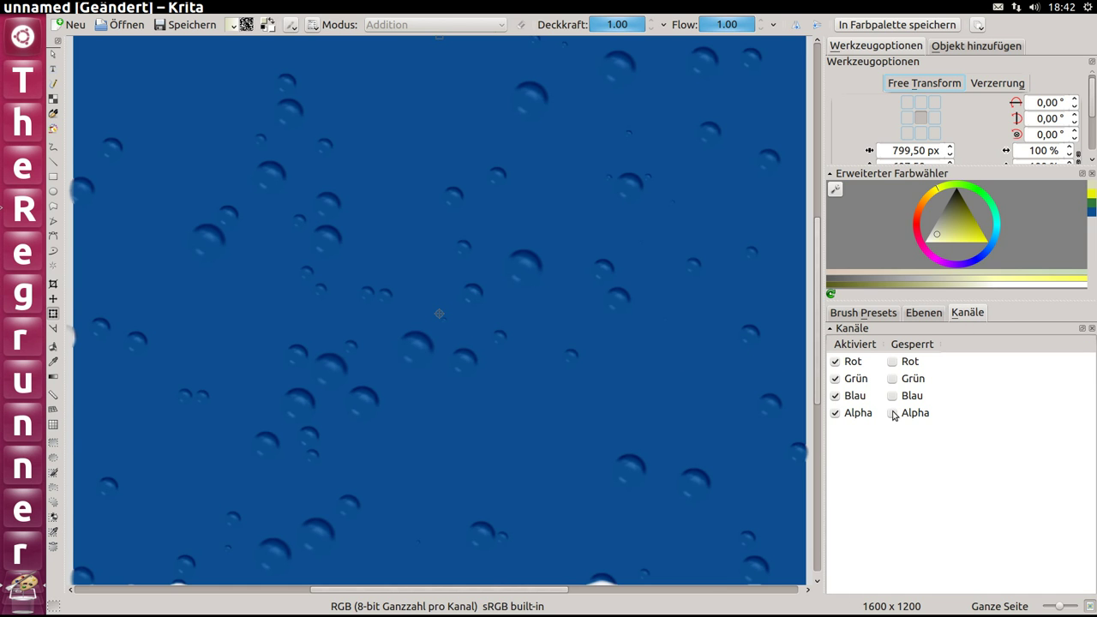
pyautogui.click(837, 414)
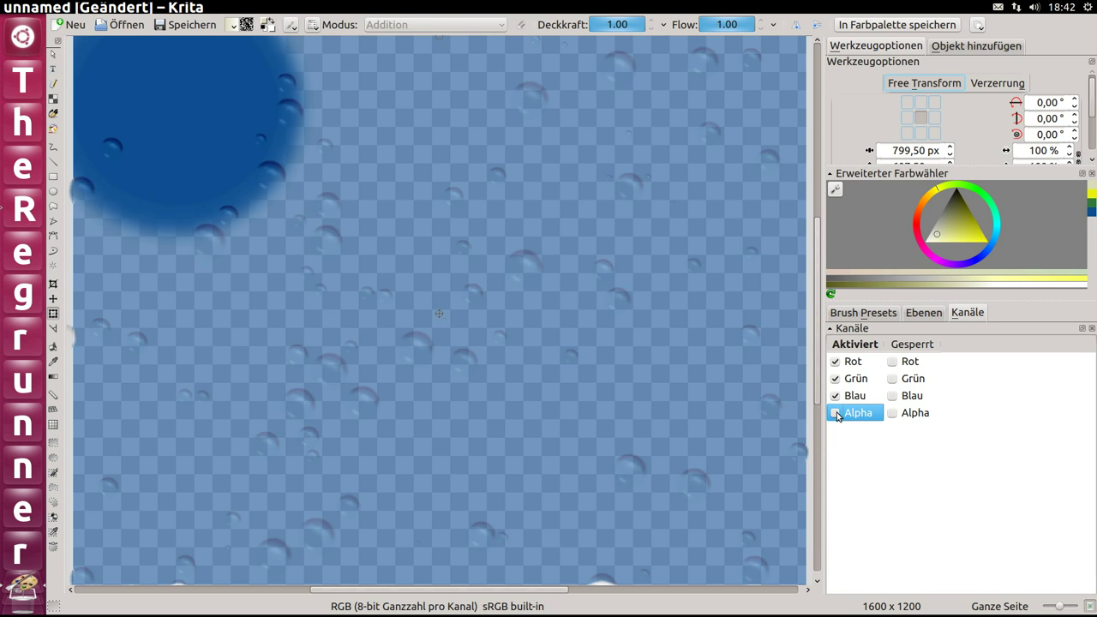
pyautogui.click(836, 414)
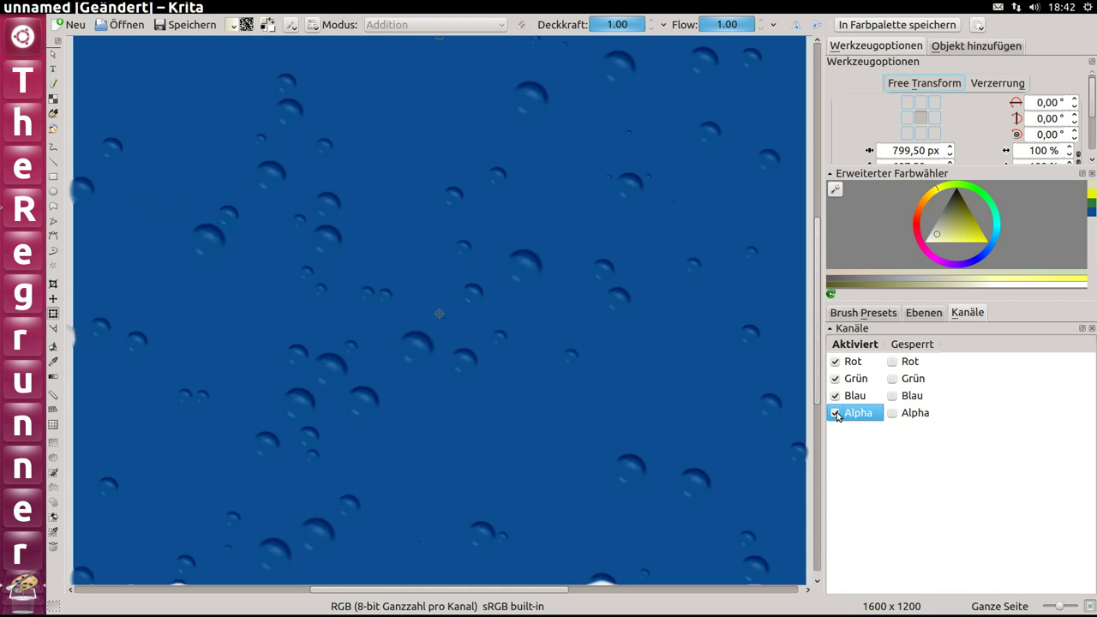
pyautogui.click(924, 314)
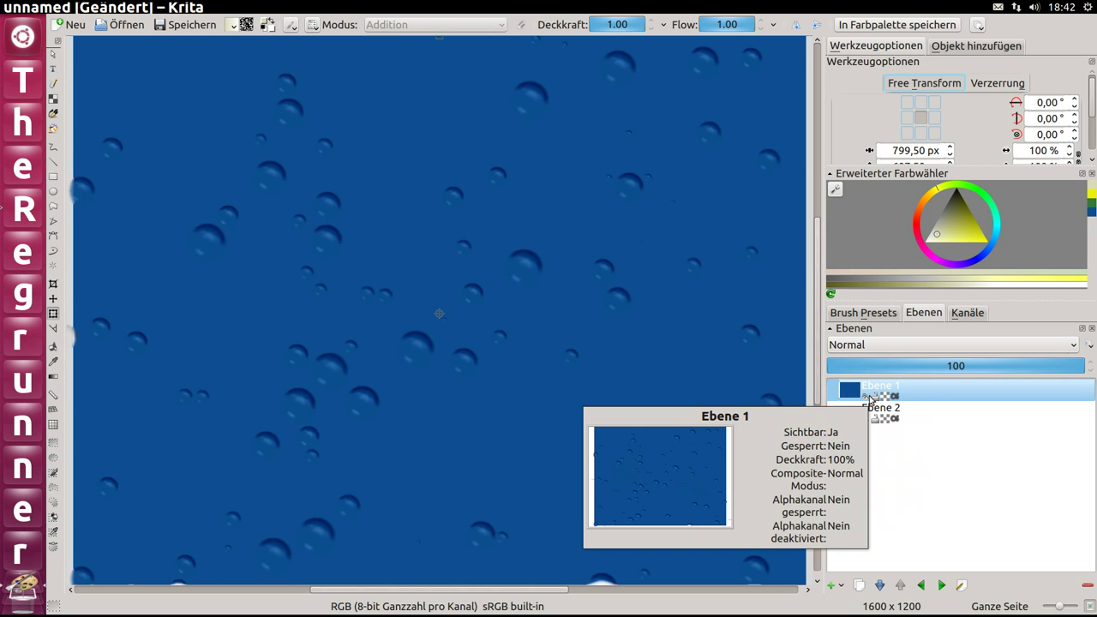
pyautogui.click(864, 396)
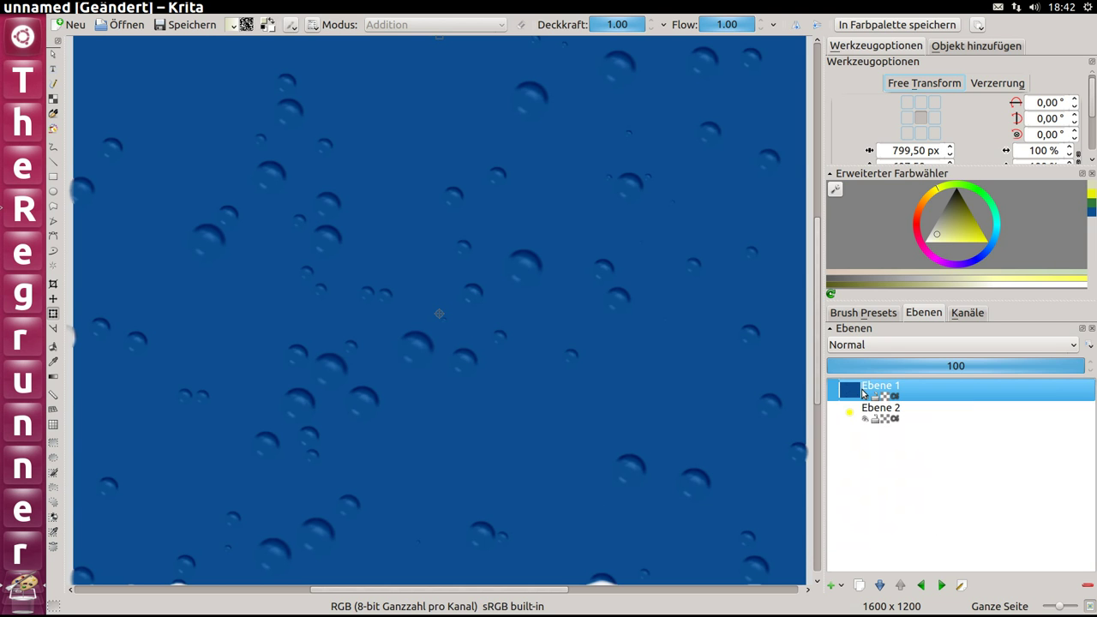
pyautogui.click(879, 586)
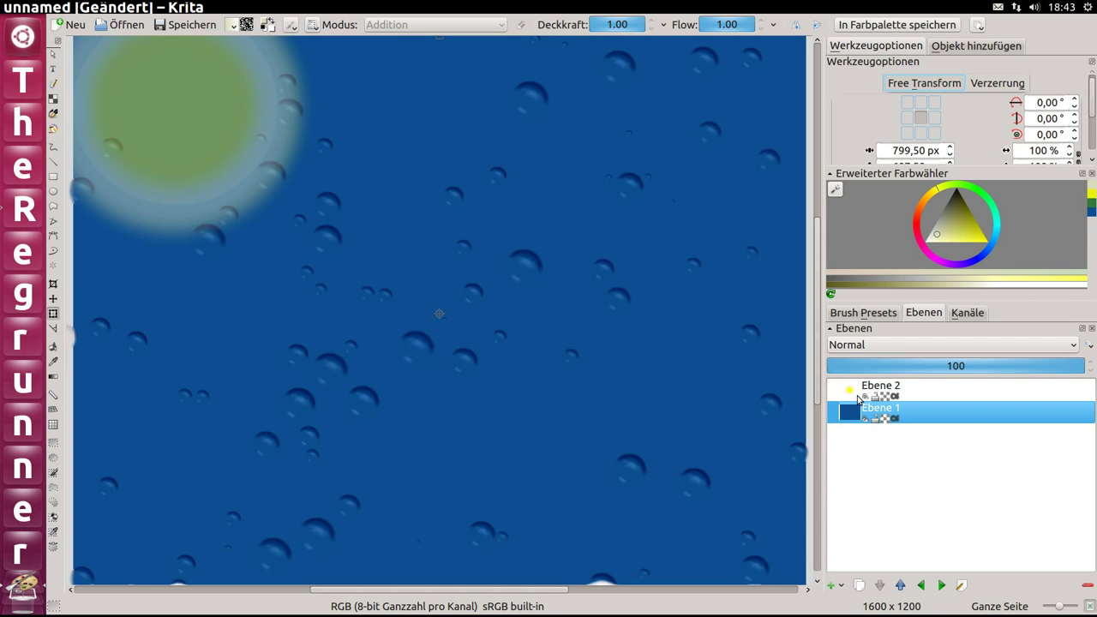
pyautogui.click(855, 390)
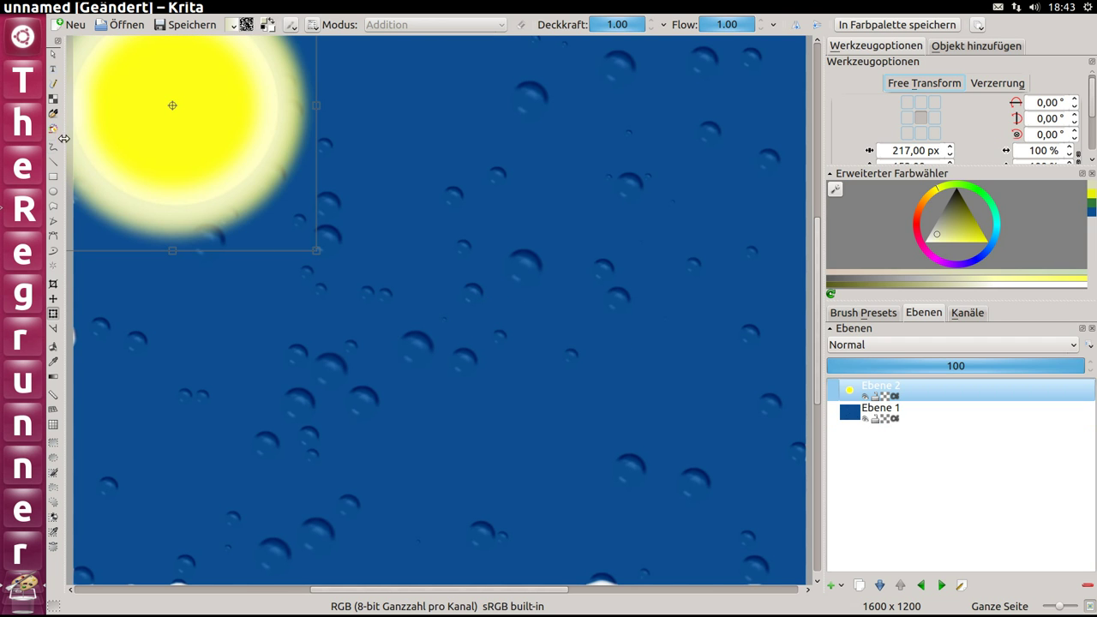
# Set a light-yellow line brush at size about 30 and test two sun rays, undoing both
pyautogui.click(54, 164)
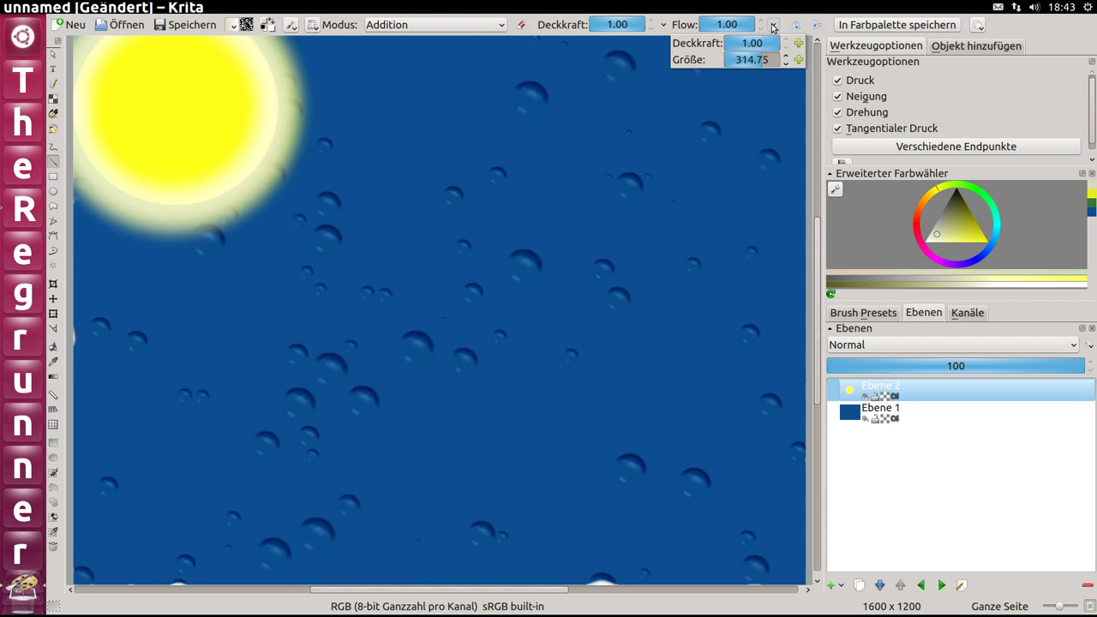
pyautogui.moveTo(761, 62); pyautogui.dragTo(736, 65)
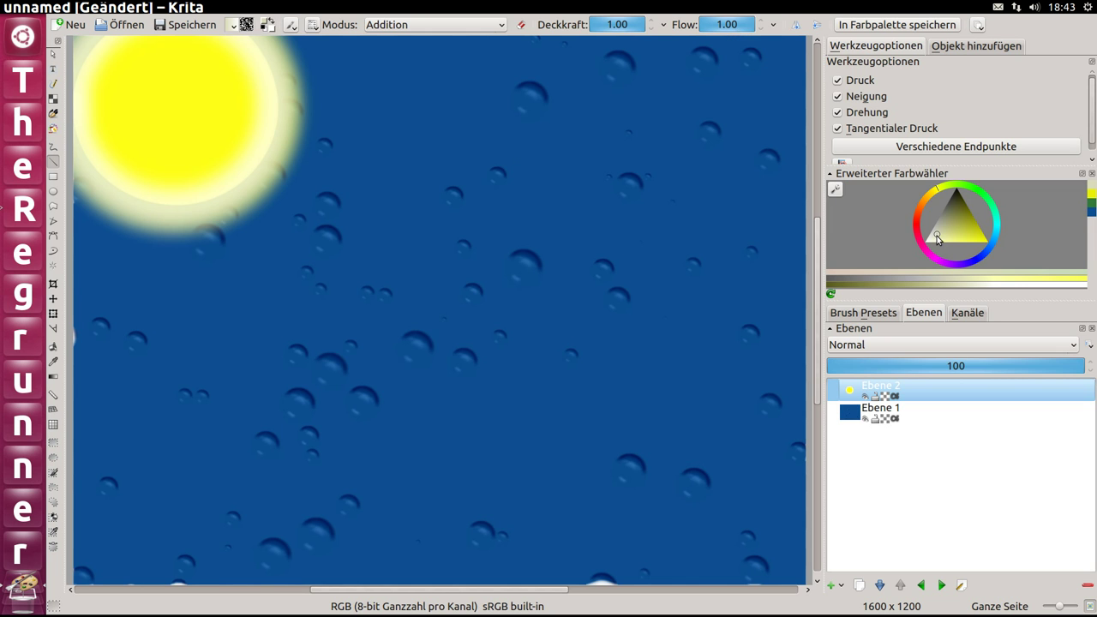
pyautogui.moveTo(940, 239); pyautogui.dragTo(970, 238)
pyautogui.moveTo(222, 145)
pyautogui.mouseDown()
pyautogui.moveTo(440, 343)
pyautogui.moveTo(496, 369)
pyautogui.mouseUp()
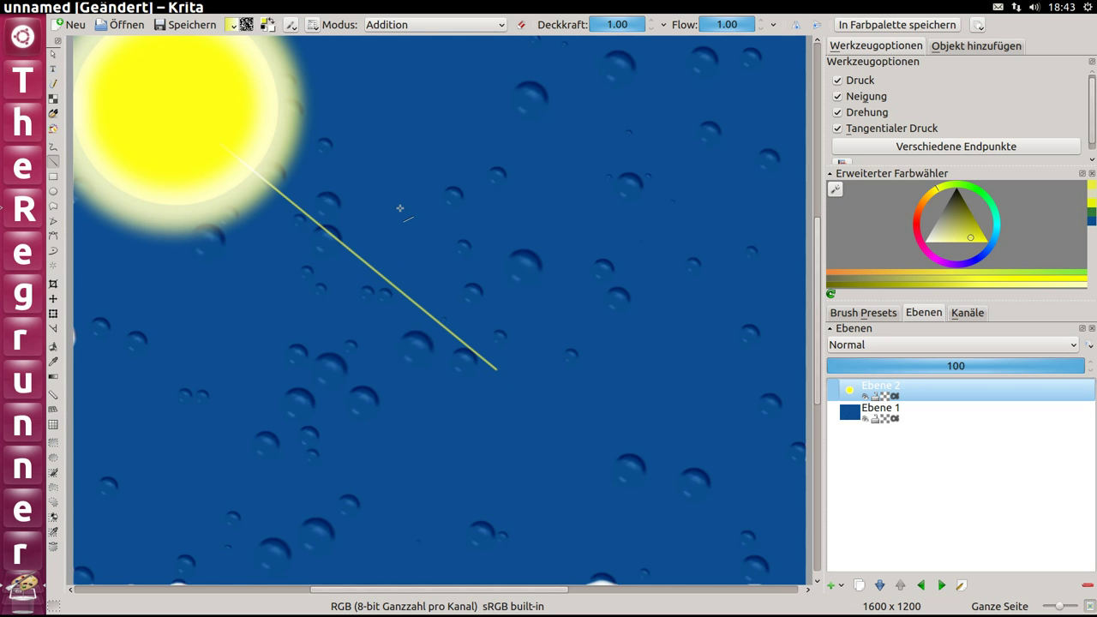
pyautogui.hotkey('ctrl', 'z')
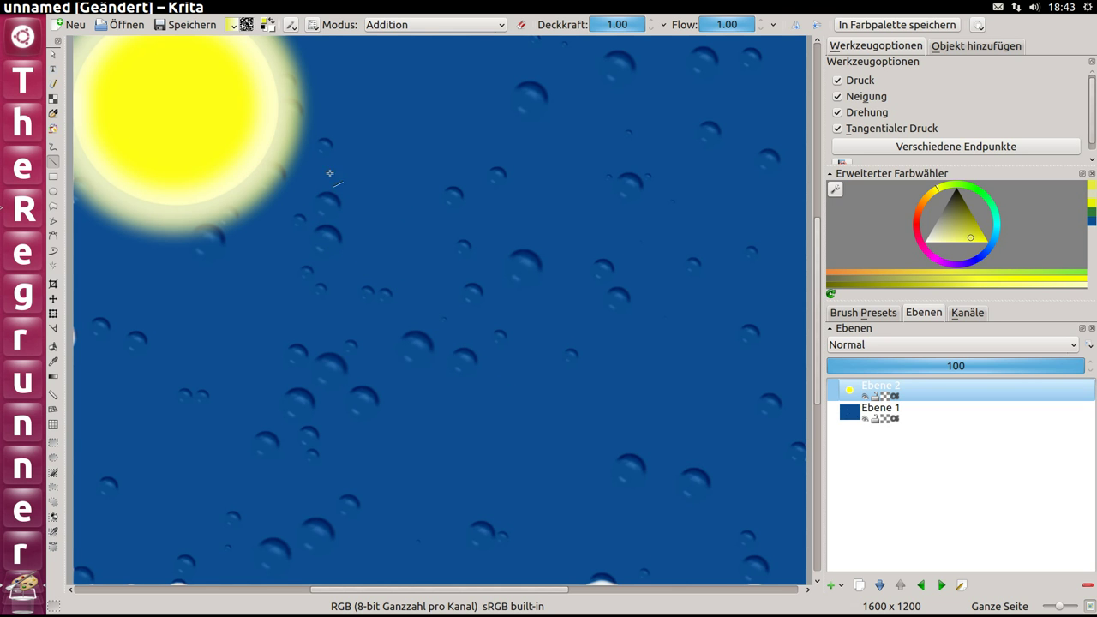
pyautogui.moveTo(215, 149); pyautogui.dragTo(399, 353)
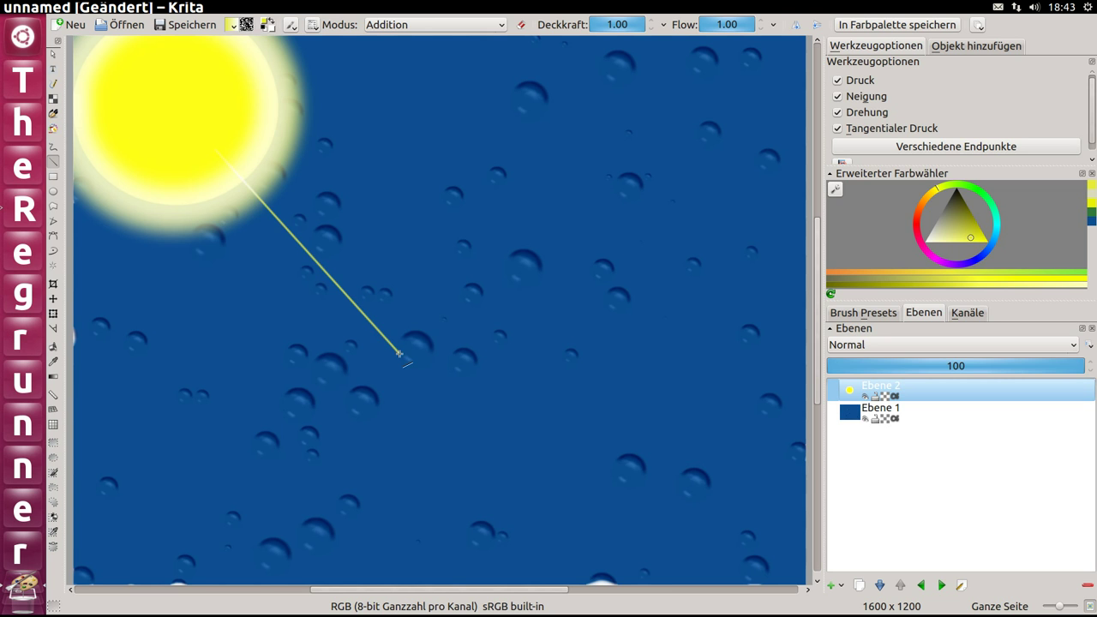
pyautogui.hotkey('ctrl', 'z')
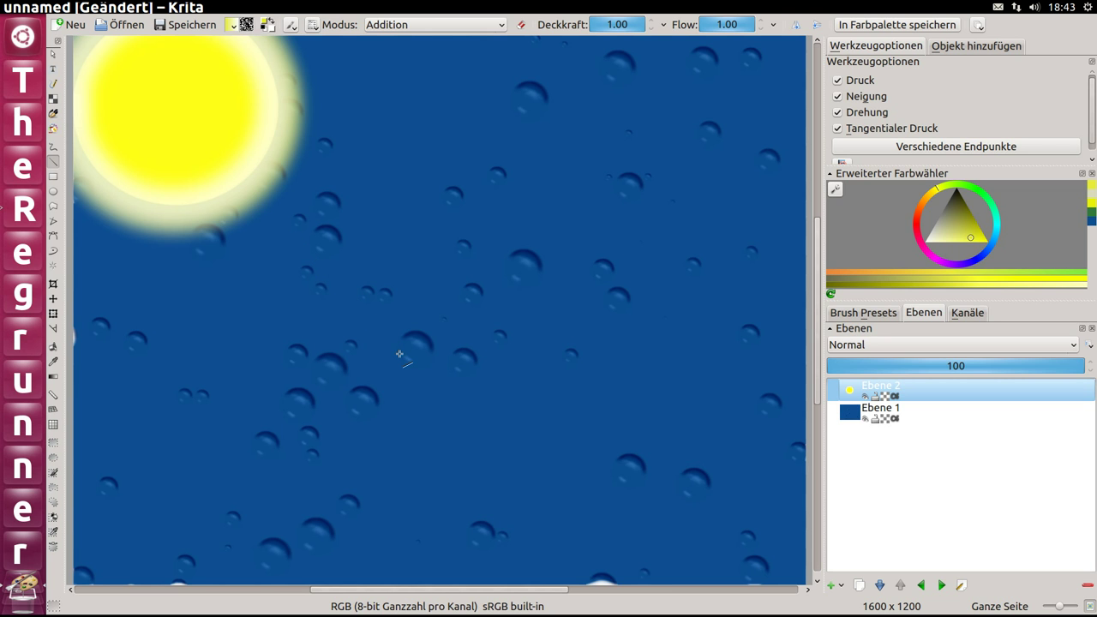
# Add layer Ebene 3, test and undo a size-45 ray, and show the brush presets
pyautogui.click(829, 586)
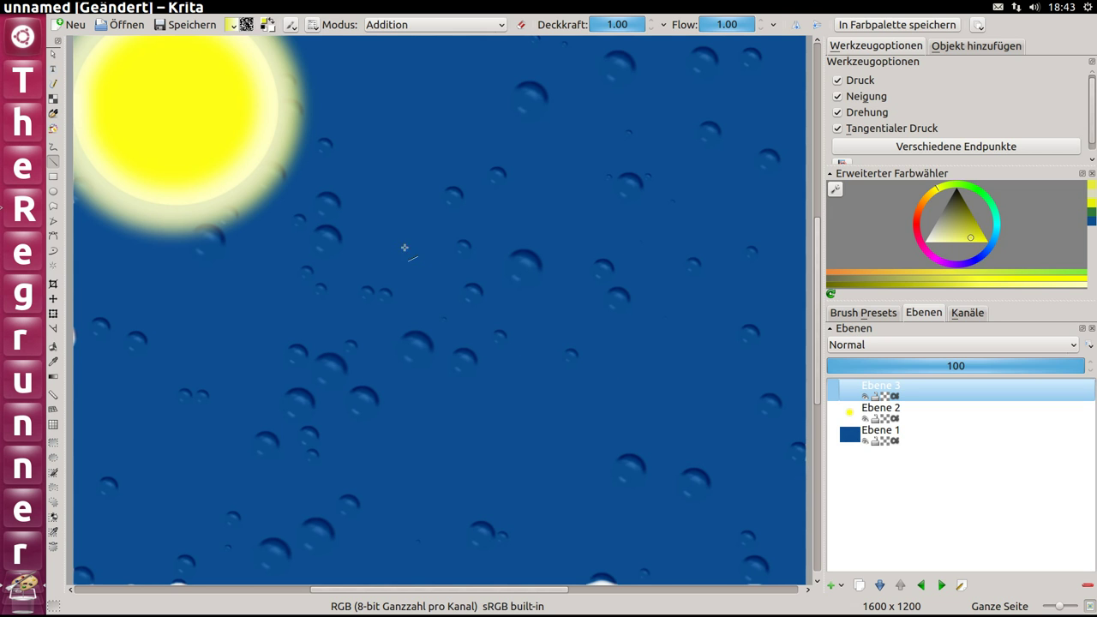
pyautogui.click(775, 25)
pyautogui.moveTo(734, 62); pyautogui.dragTo(746, 60)
pyautogui.moveTo(208, 147); pyautogui.dragTo(399, 302)
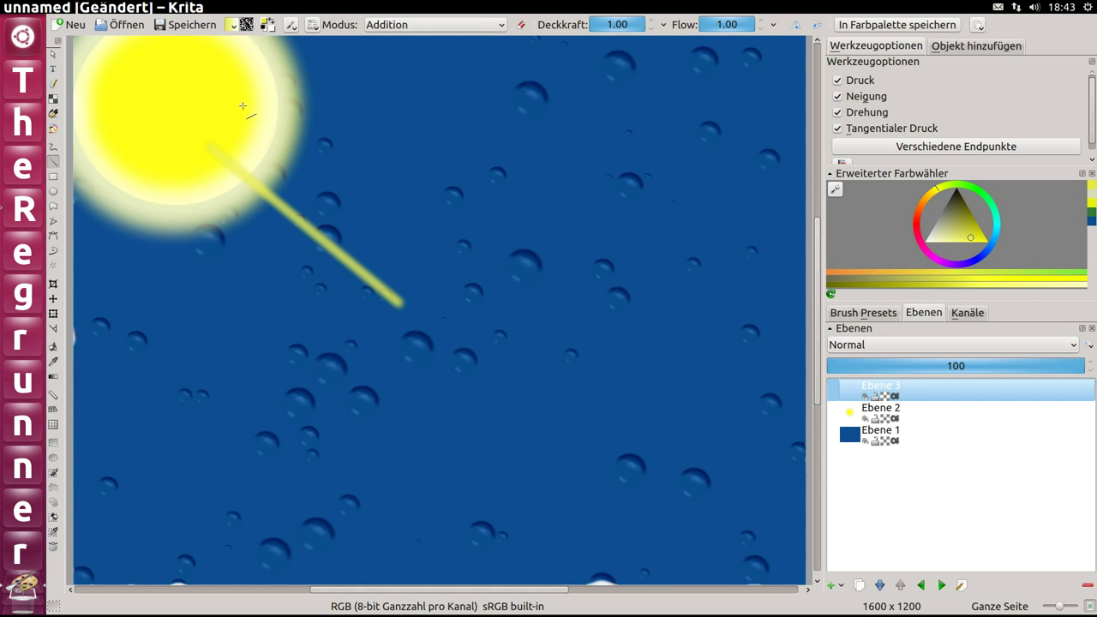
pyautogui.hotkey('ctrl', 'z')
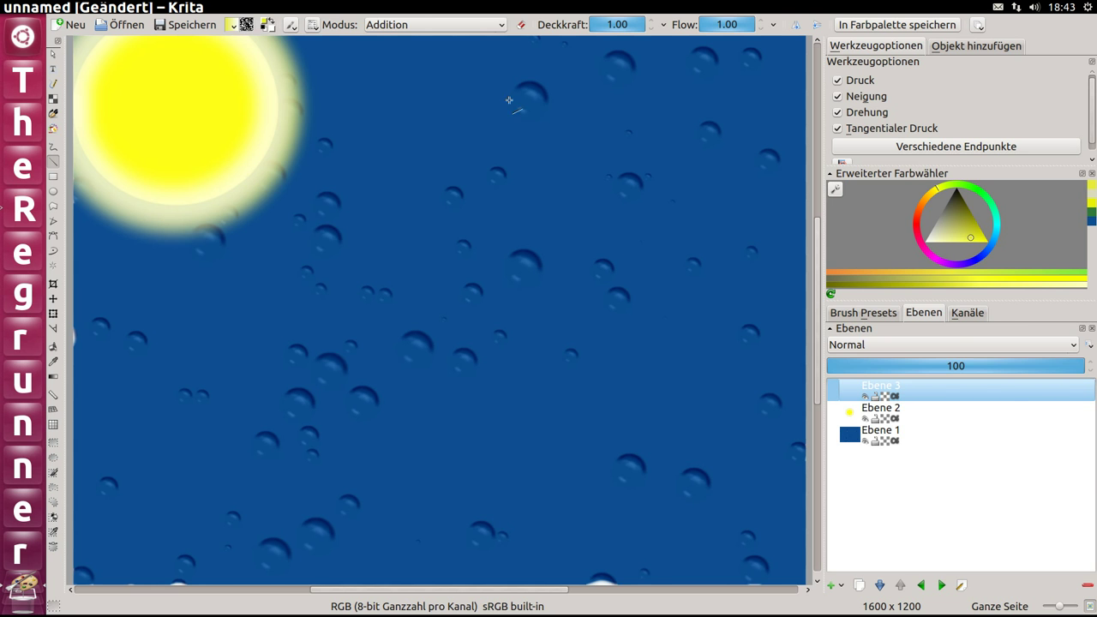
pyautogui.click(863, 313)
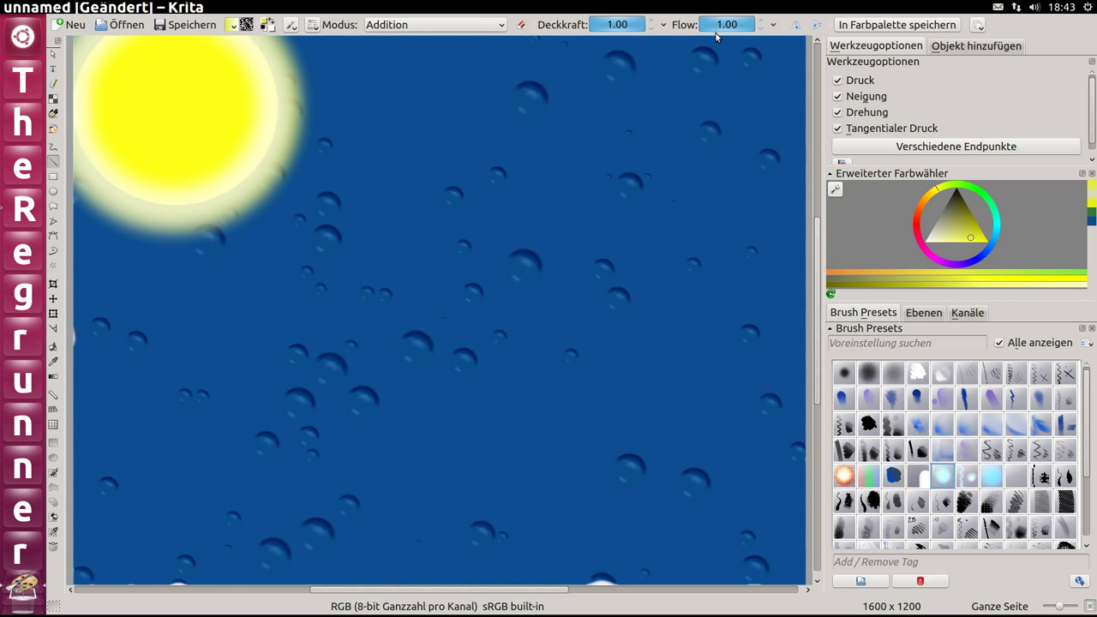
# Enlarge the brush and paint six soft yellow straight rays fanning right and down from the sun
pyautogui.click(771, 26)
pyautogui.moveTo(229, 167); pyautogui.dragTo(443, 392)
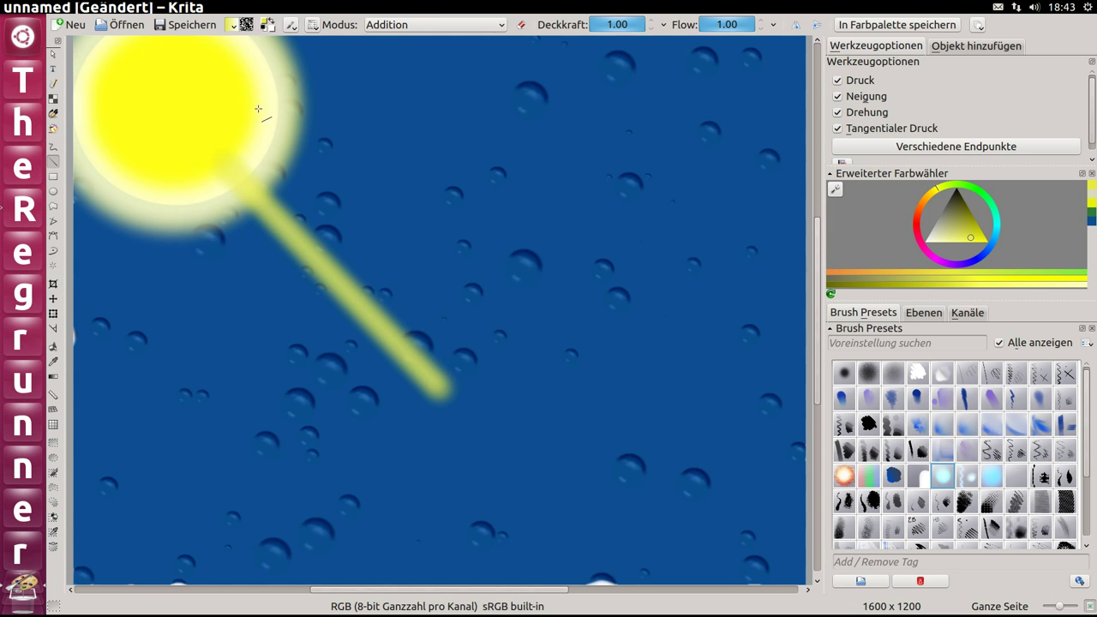
pyautogui.moveTo(244, 103); pyautogui.dragTo(486, 102)
pyautogui.moveTo(171, 112); pyautogui.dragTo(446, 226)
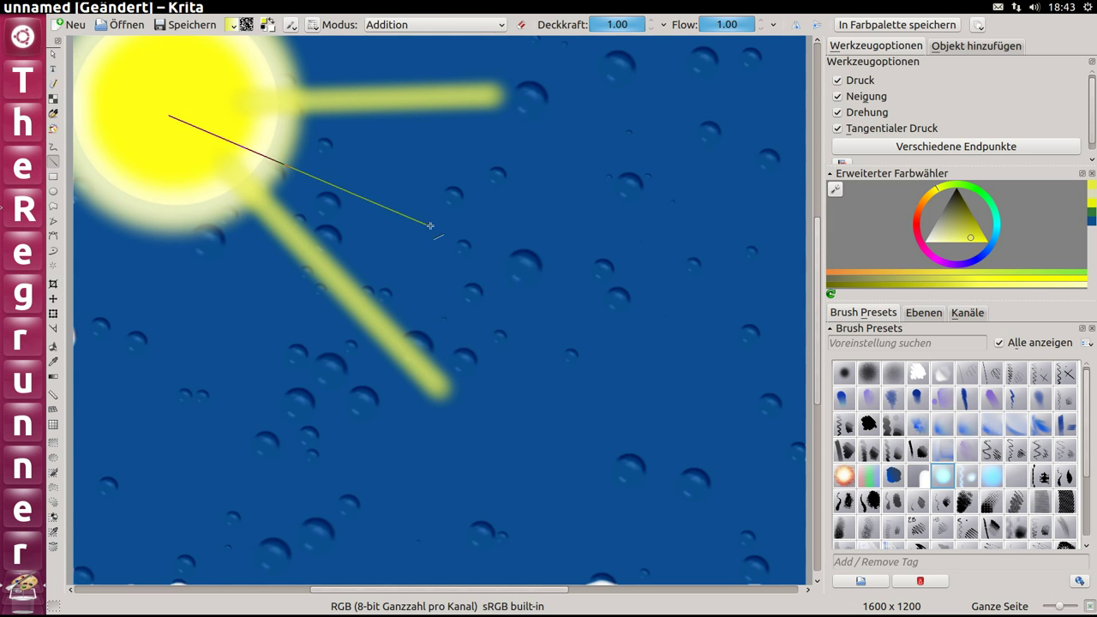
pyautogui.moveTo(171, 146); pyautogui.dragTo(181, 461)
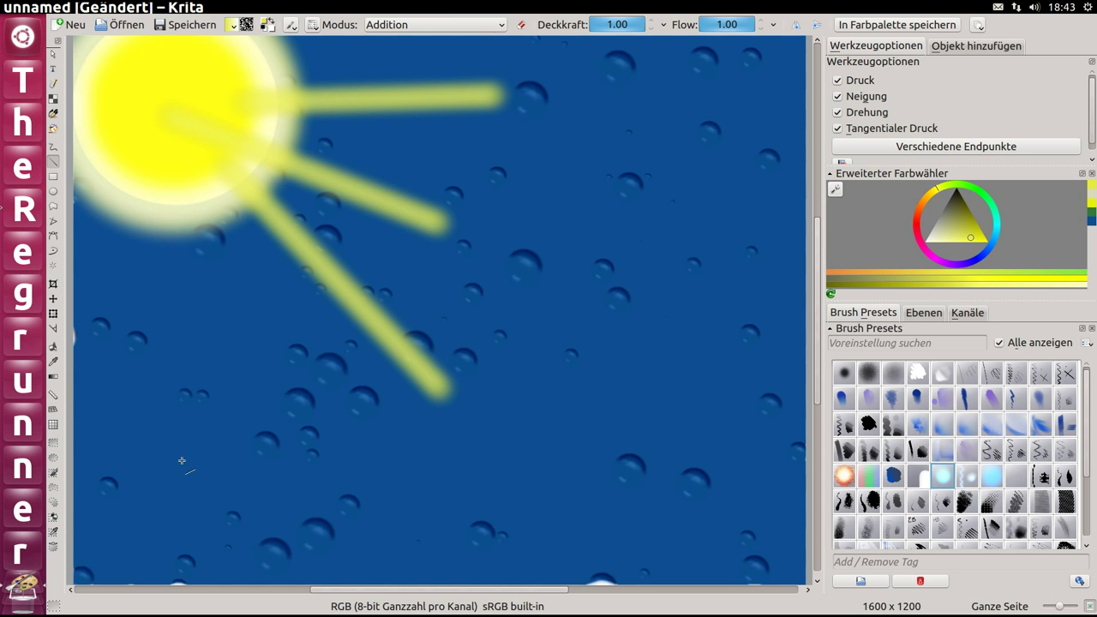
pyautogui.moveTo(204, 141); pyautogui.dragTo(294, 476)
pyautogui.moveTo(135, 151); pyautogui.dragTo(93, 376)
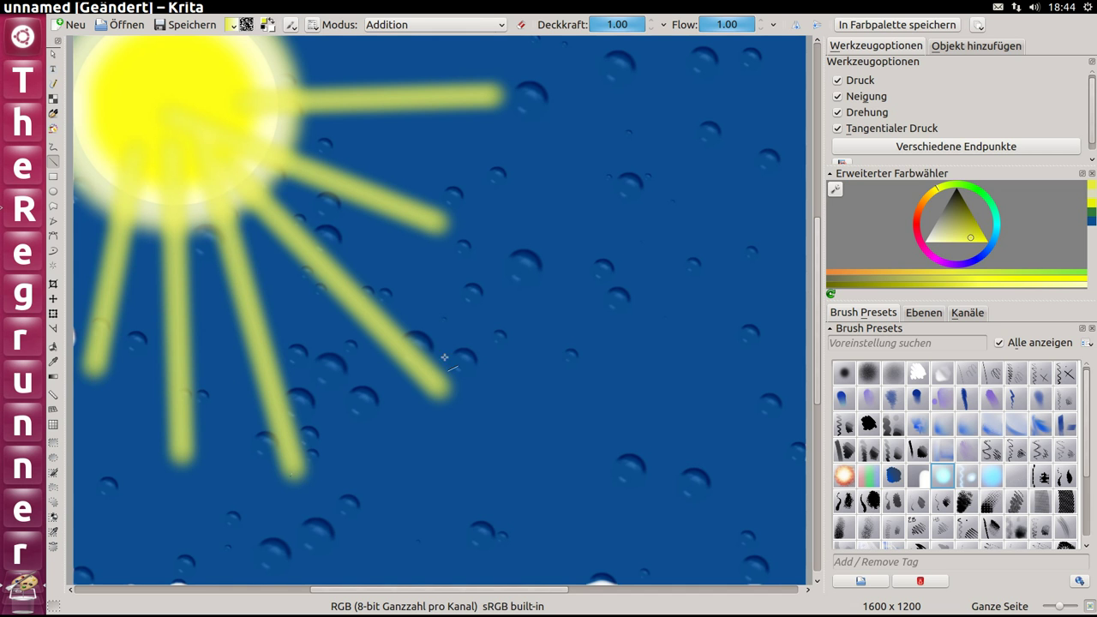
pyautogui.click(924, 314)
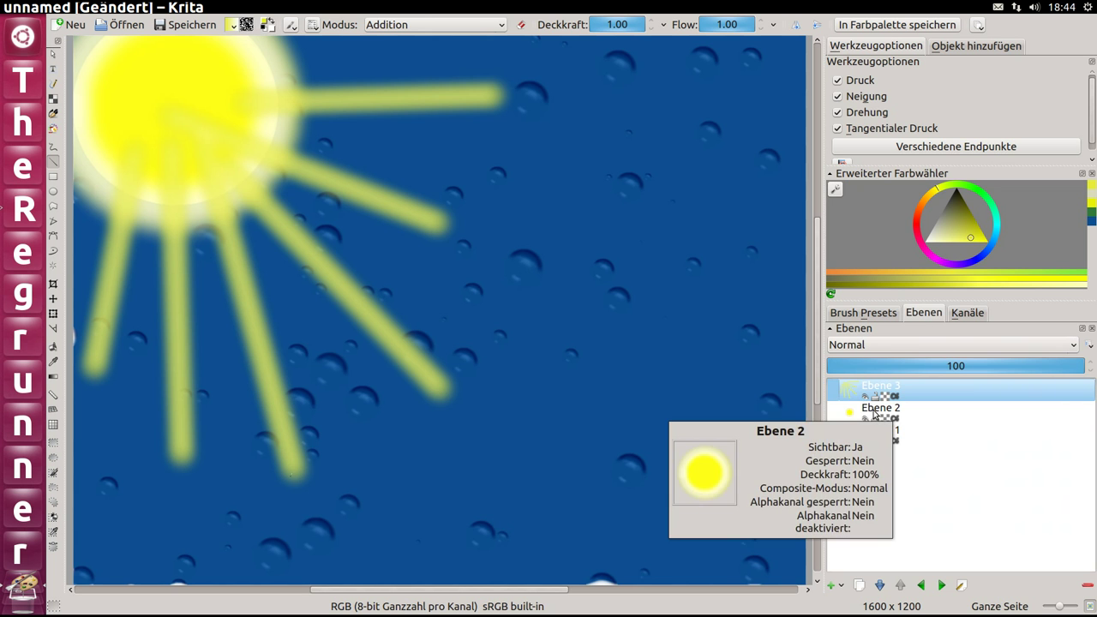
# Move sun layer Ebene 2 above Ebene 3 and merge it down into the rays layer
pyautogui.click(874, 415)
pyautogui.moveTo(875, 415); pyautogui.dragTo(906, 393)
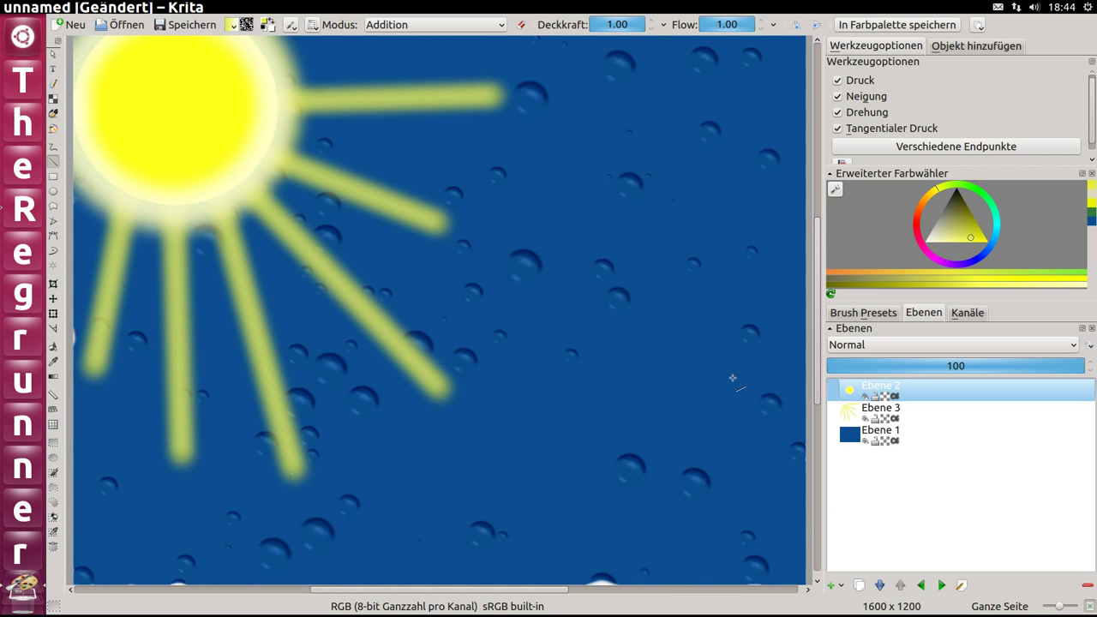
pyautogui.rightClick(865, 391)
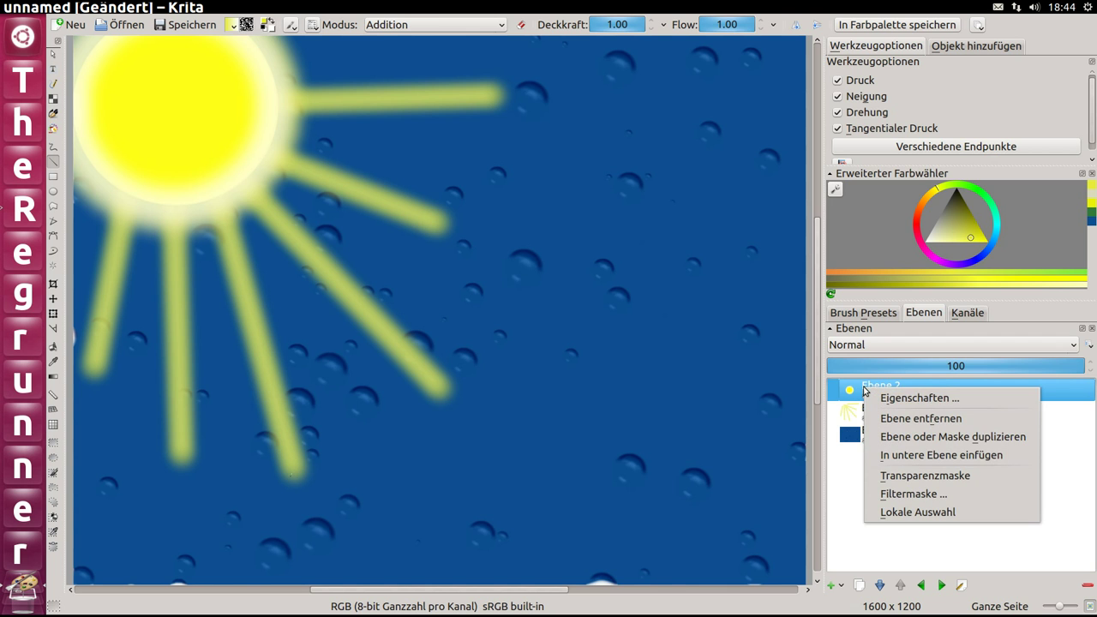
pyautogui.click(954, 458)
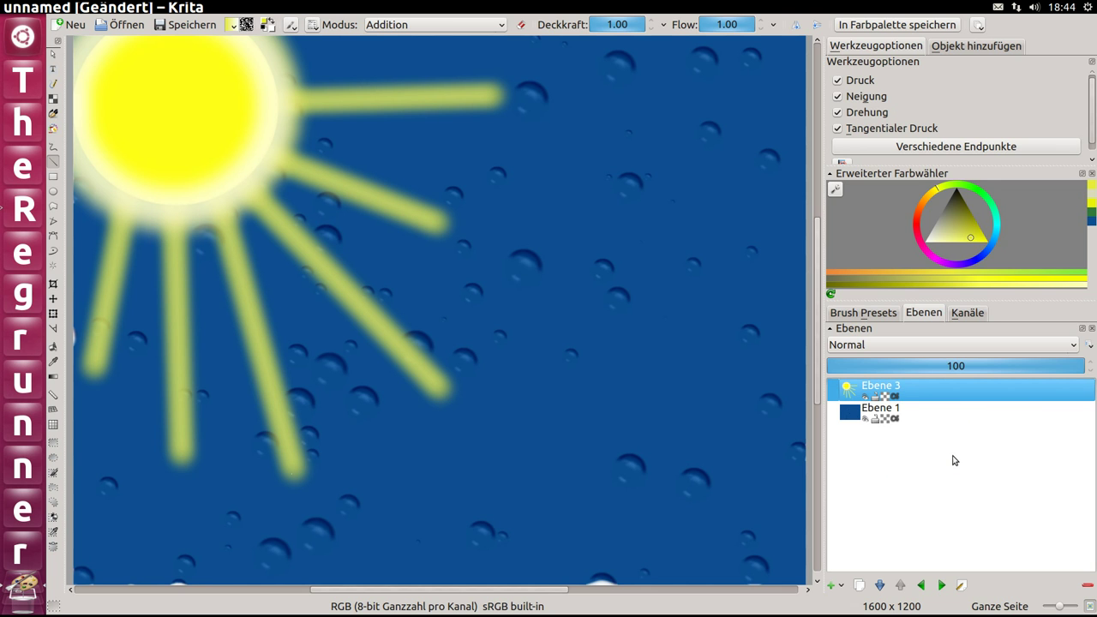
# Add new empty layer Ebene 4, hide sun layer Ebene 3, and pick black as paint colour
pyautogui.click(832, 585)
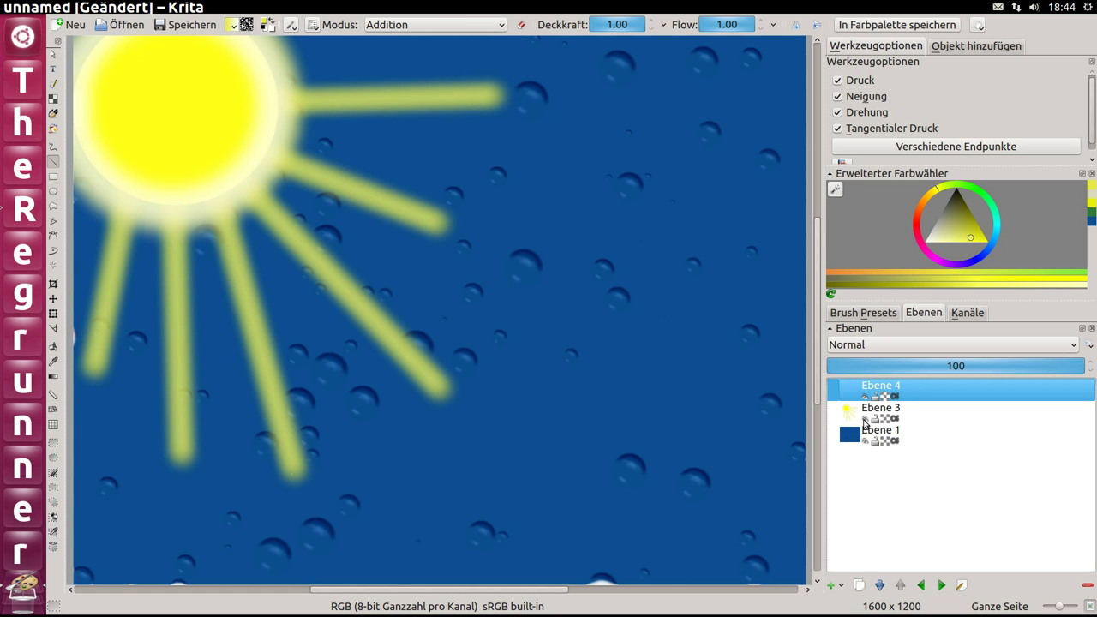
pyautogui.click(864, 419)
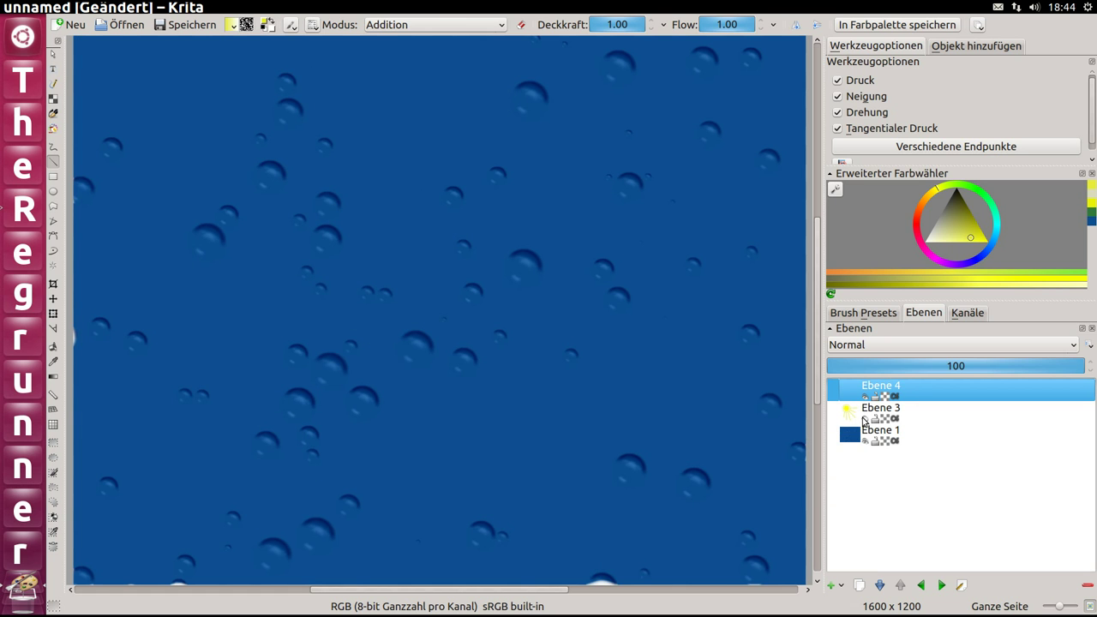
pyautogui.moveTo(927, 209); pyautogui.dragTo(961, 206)
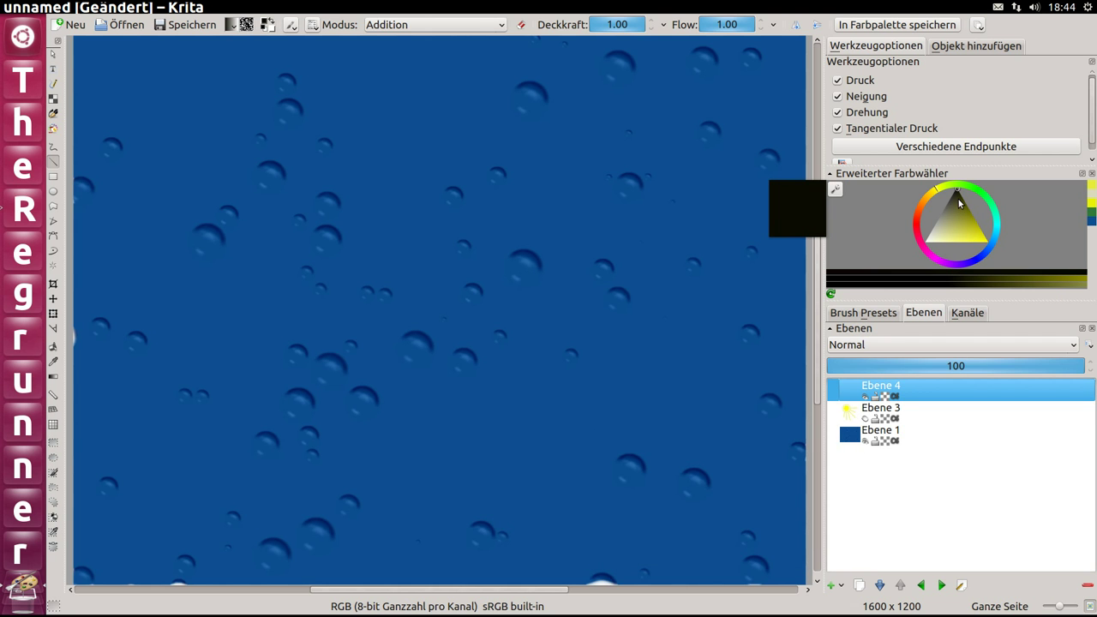
pyautogui.click(843, 312)
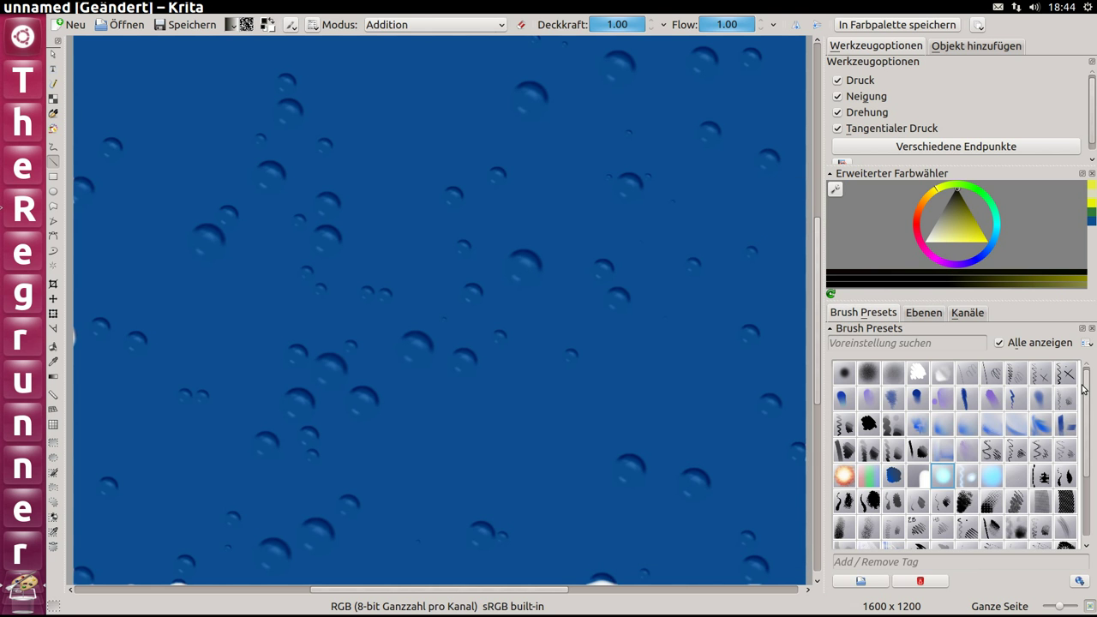
# Choose the Sketch_ink_dirty_xl brush preset, test a stroke, and switch to the freehand brush
pyautogui.moveTo(1086, 396); pyautogui.dragTo(1087, 473)
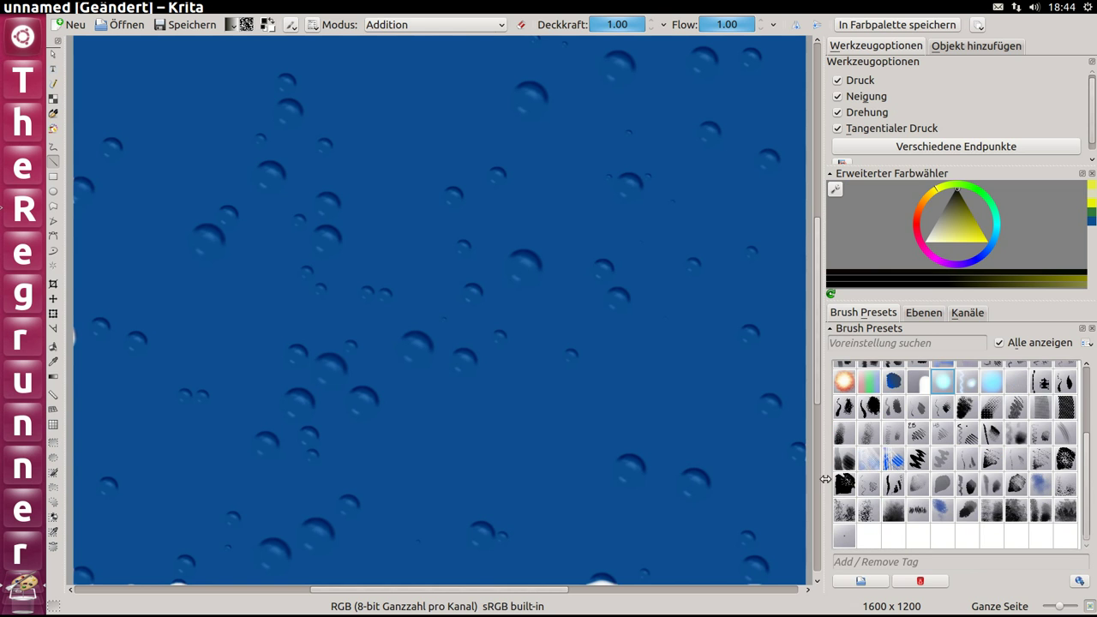
pyautogui.click(844, 485)
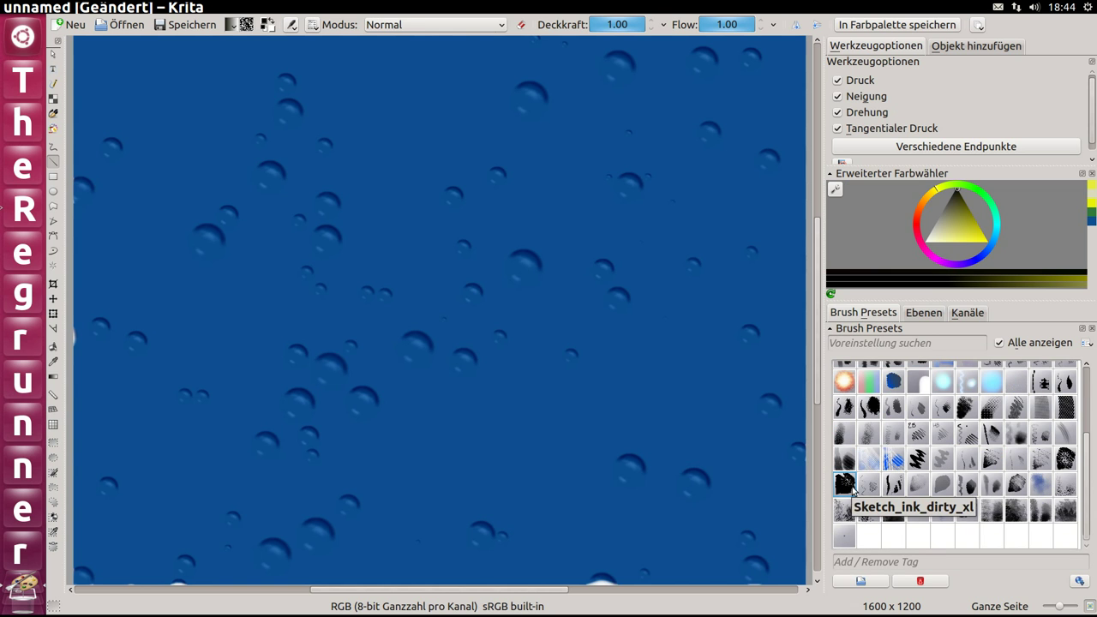
pyautogui.click(852, 487)
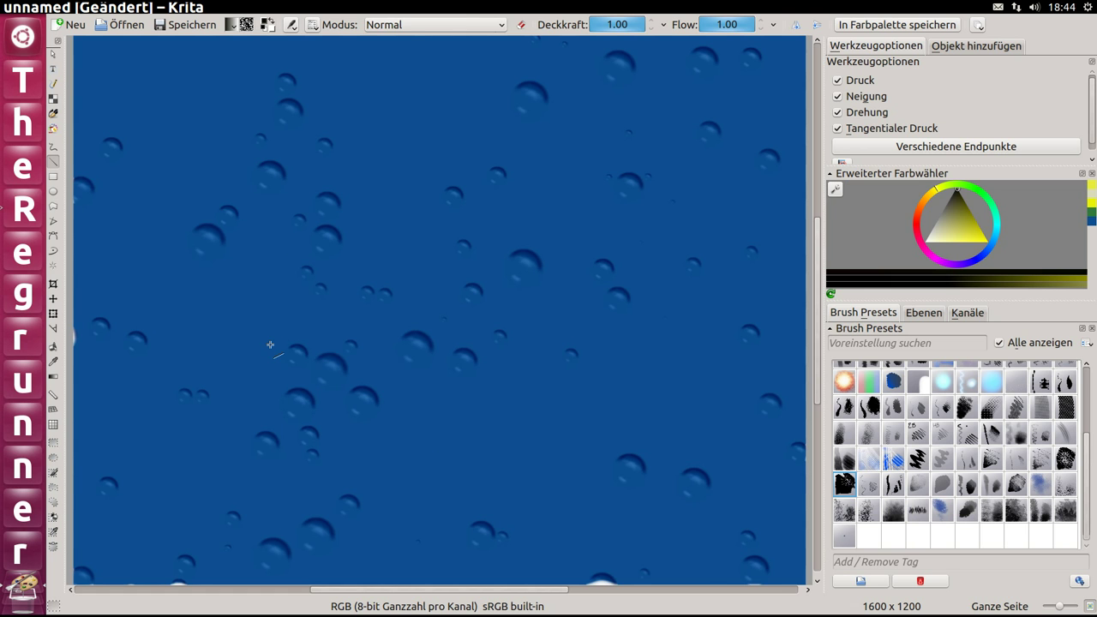
pyautogui.moveTo(281, 297); pyautogui.dragTo(278, 430)
pyautogui.click(53, 146)
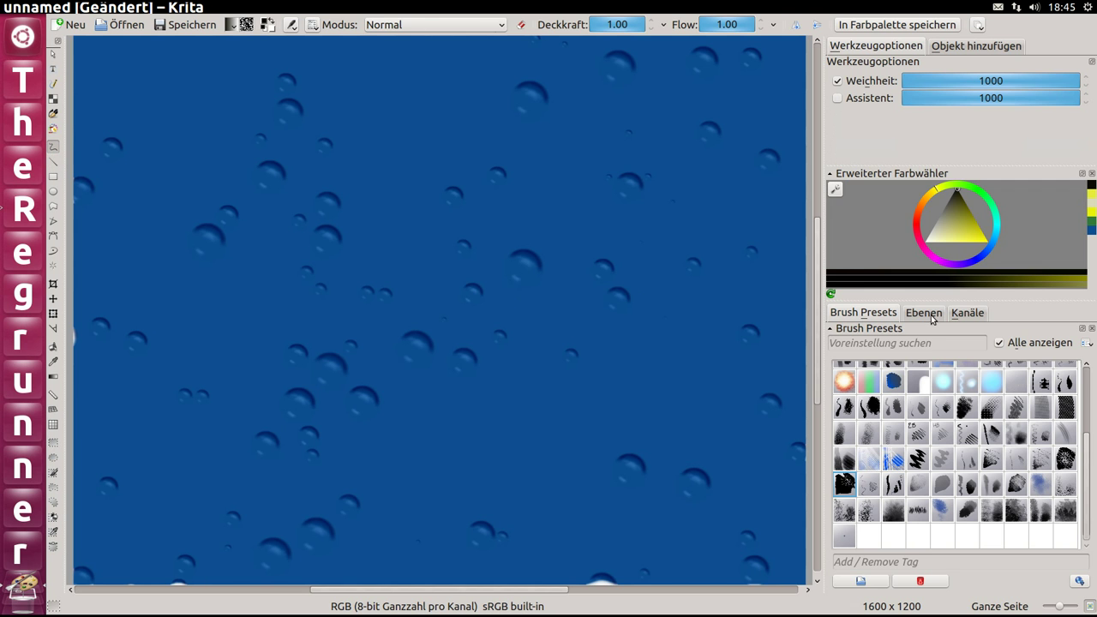
pyautogui.click(931, 316)
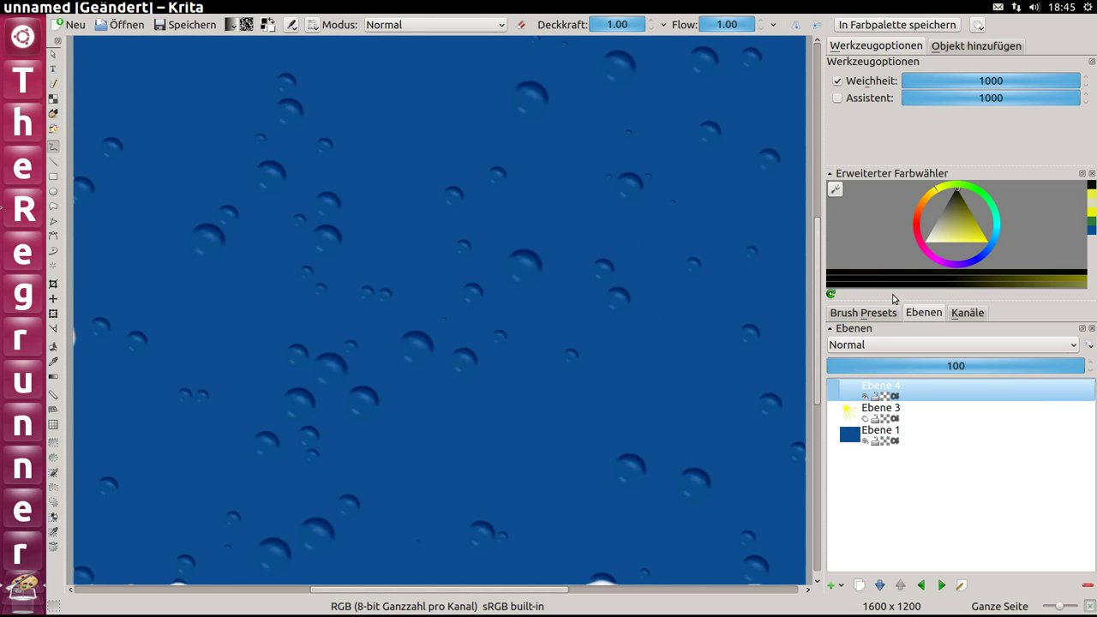
# Sketch the house's square front, pointed roof and side walls in black freehand strokes
pyautogui.click(864, 314)
pyautogui.moveTo(298, 209); pyautogui.dragTo(274, 396)
pyautogui.moveTo(275, 216)
pyautogui.mouseDown()
pyautogui.moveTo(482, 234)
pyautogui.moveTo(445, 406)
pyautogui.mouseUp()
pyautogui.moveTo(274, 396); pyautogui.dragTo(462, 408)
pyautogui.moveTo(257, 263)
pyautogui.mouseDown()
pyautogui.moveTo(465, 127)
pyautogui.moveTo(482, 267)
pyautogui.mouseUp()
pyautogui.moveTo(467, 124)
pyautogui.mouseDown()
pyautogui.moveTo(691, 62)
pyautogui.moveTo(727, 179)
pyautogui.moveTo(482, 268)
pyautogui.mouseUp()
pyautogui.moveTo(630, 231)
pyautogui.mouseDown()
pyautogui.moveTo(618, 335)
pyautogui.moveTo(446, 409)
pyautogui.mouseUp()
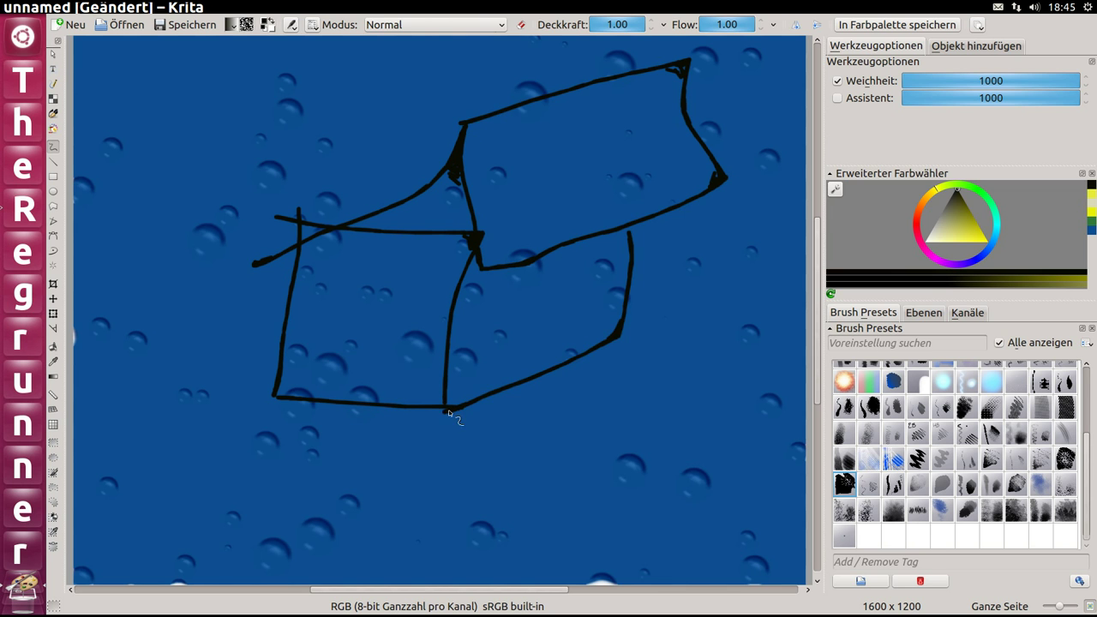
pyautogui.moveTo(495, 382)
pyautogui.mouseDown()
pyautogui.moveTo(502, 312)
pyautogui.moveTo(533, 293)
pyautogui.mouseUp()
pyautogui.moveTo(537, 384); pyautogui.dragTo(537, 382)
# Add a door, a chimney with wavy smoke, and a path leading down-left
pyautogui.moveTo(331, 390); pyautogui.dragTo(388, 303)
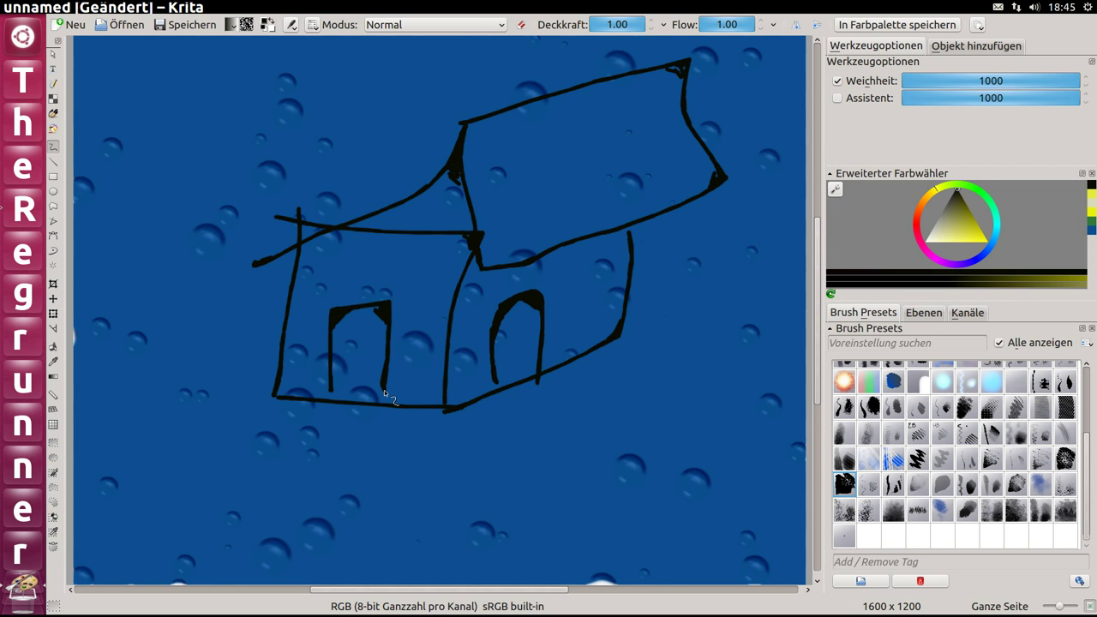
pyautogui.moveTo(379, 214)
pyautogui.mouseDown()
pyautogui.moveTo(310, 128)
pyautogui.moveTo(330, 219)
pyautogui.mouseUp()
pyautogui.moveTo(316, 95); pyautogui.dragTo(132, 101)
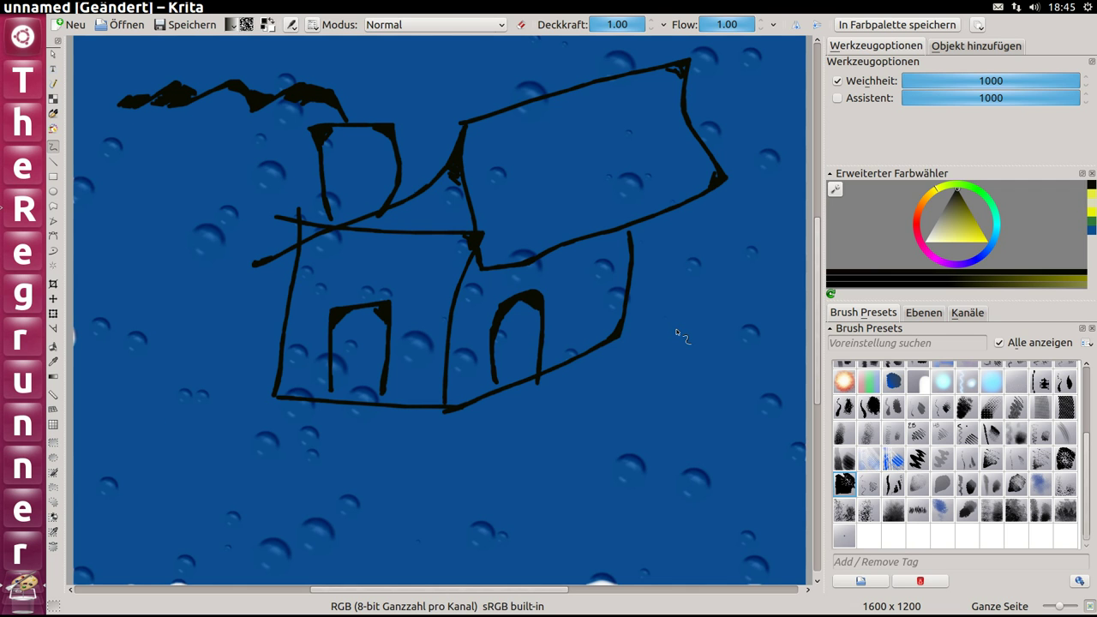
pyautogui.moveTo(372, 420); pyautogui.dragTo(81, 553)
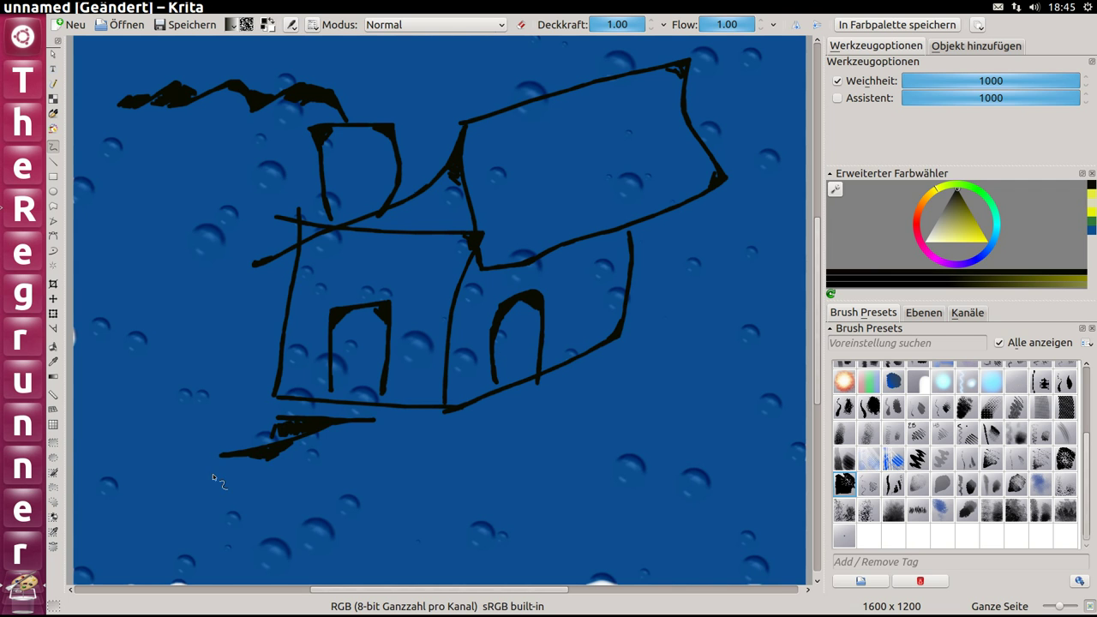
# Draw a fence panel below the house with vertical slats and horizontal rails
pyautogui.moveTo(417, 552)
pyautogui.mouseDown()
pyautogui.moveTo(679, 387)
pyautogui.moveTo(517, 536)
pyautogui.moveTo(415, 567)
pyautogui.mouseUp()
pyautogui.moveTo(459, 451); pyautogui.dragTo(444, 549)
pyautogui.moveTo(549, 490); pyautogui.dragTo(549, 518)
pyautogui.moveTo(610, 429); pyautogui.dragTo(602, 477)
pyautogui.moveTo(445, 490); pyautogui.dragTo(636, 456)
pyautogui.moveTo(463, 512)
pyautogui.mouseDown()
pyautogui.moveTo(636, 482)
pyautogui.moveTo(638, 501)
pyautogui.mouseUp()
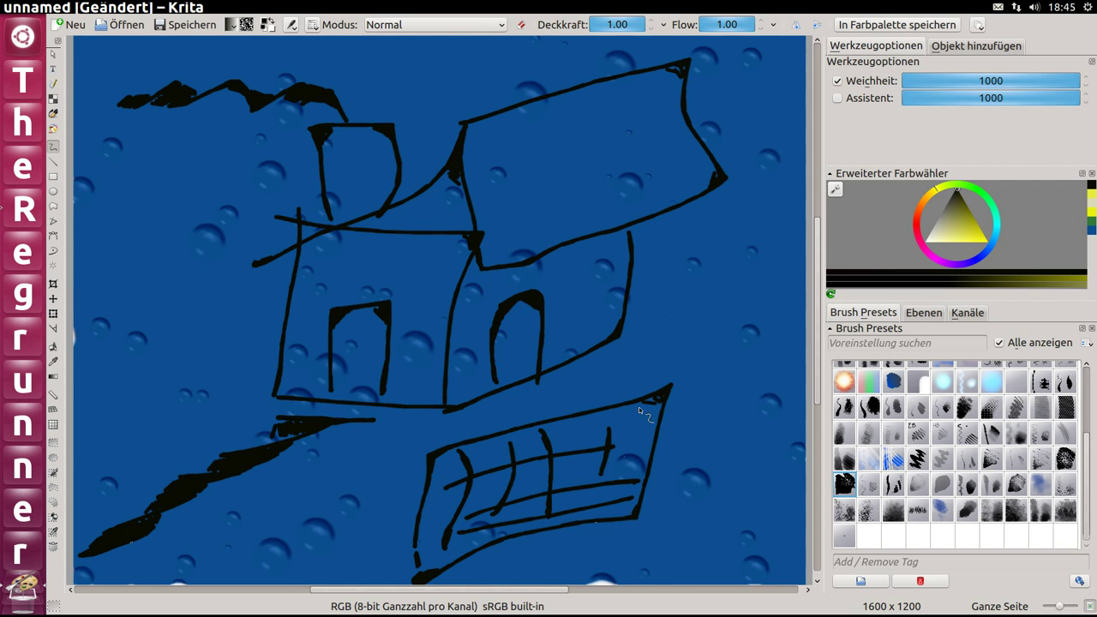
# Draw a window with a diagonal line in the roof
pyautogui.moveTo(518, 148); pyautogui.dragTo(644, 198)
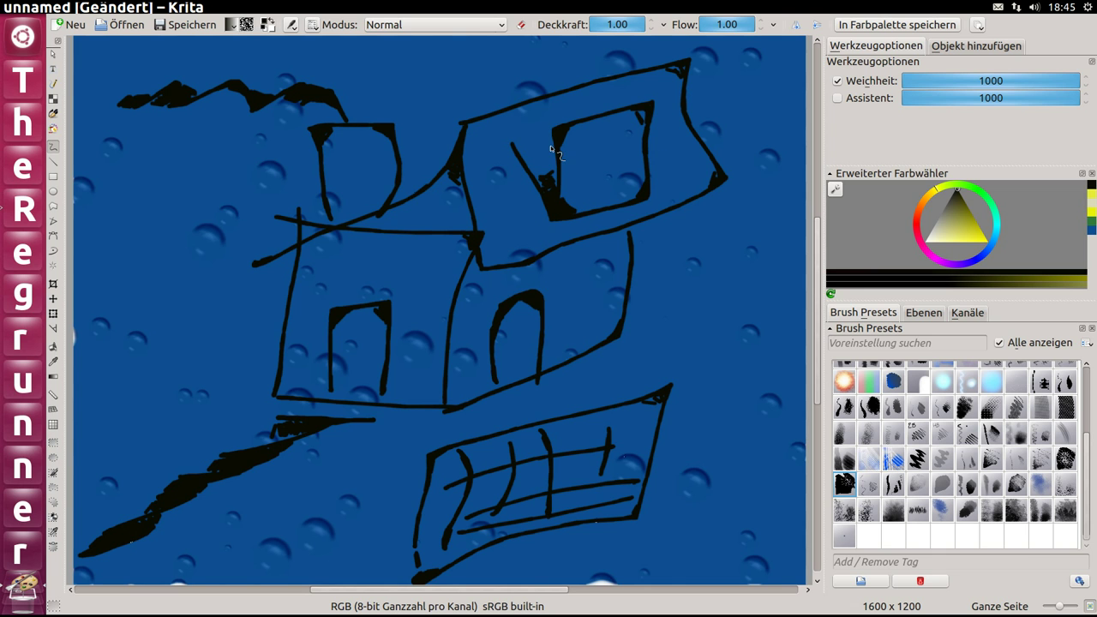
pyautogui.moveTo(516, 137); pyautogui.dragTo(614, 109)
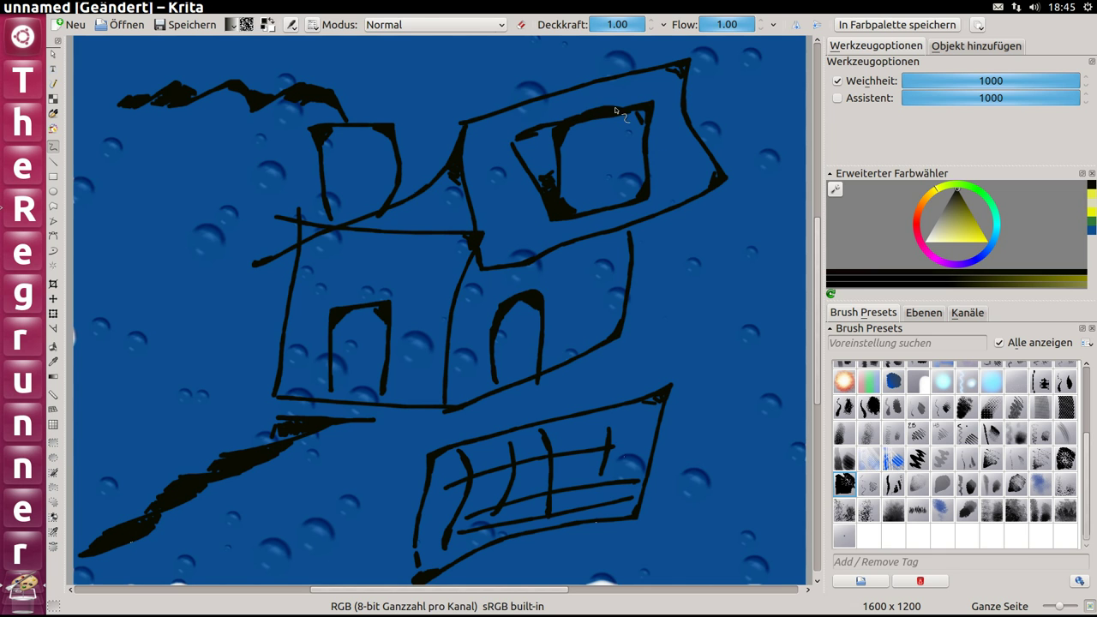
pyautogui.moveTo(600, 176)
pyautogui.mouseDown()
pyautogui.moveTo(645, 111)
pyautogui.moveTo(608, 170)
pyautogui.moveTo(586, 179)
pyautogui.mouseUp()
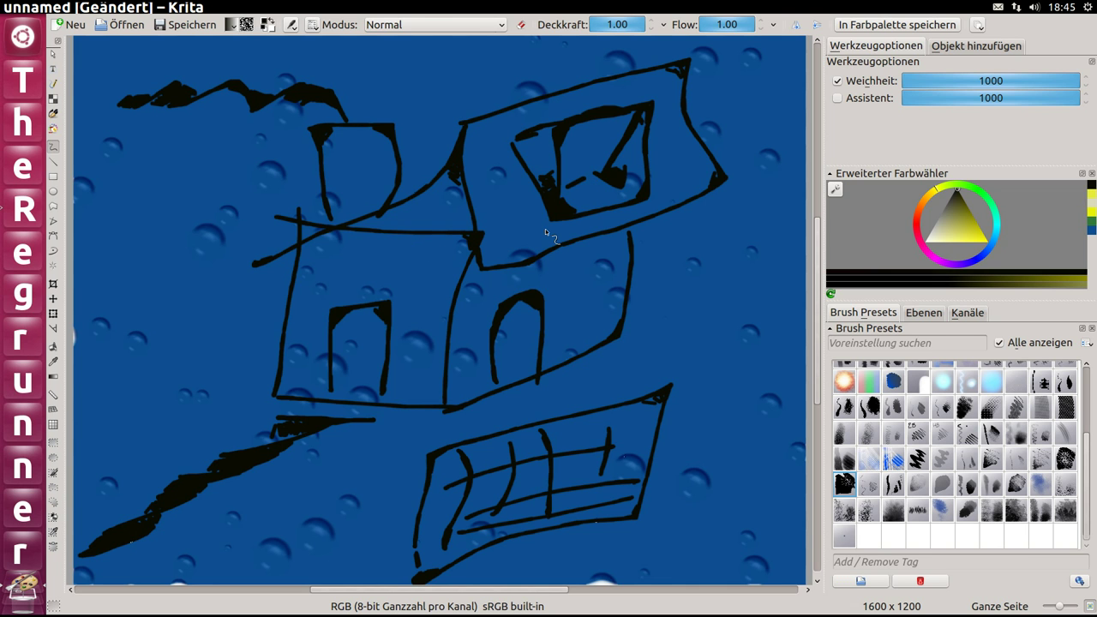
pyautogui.click(922, 314)
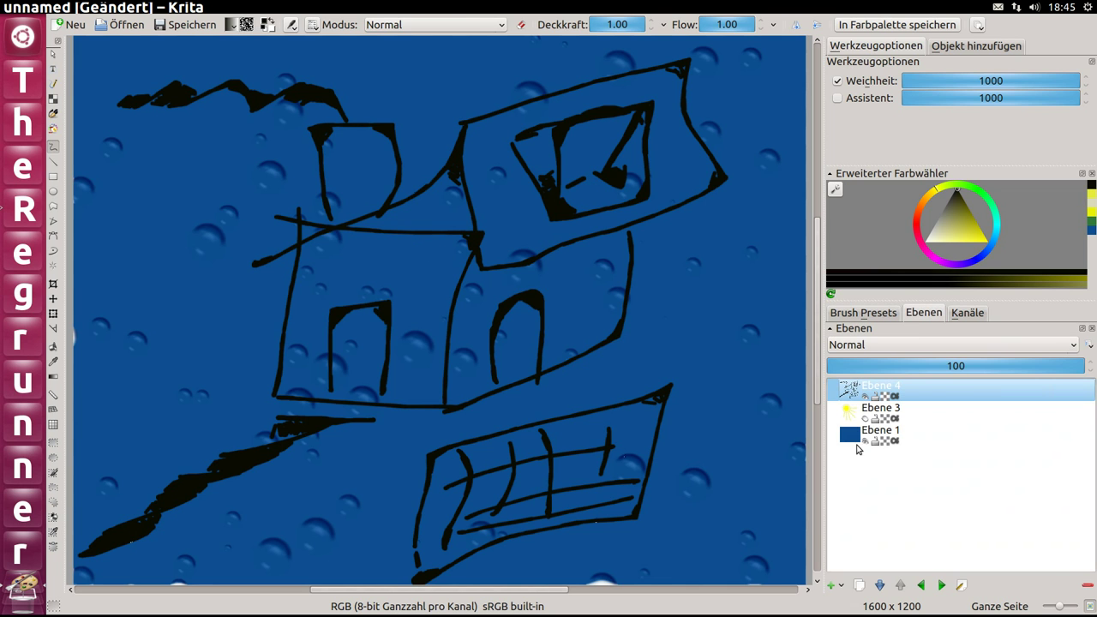
# Toggle background Ebene 1 off and on, show sun layer Ebene 3, and select Ebene 4
pyautogui.click(866, 441)
pyautogui.moveTo(867, 439)
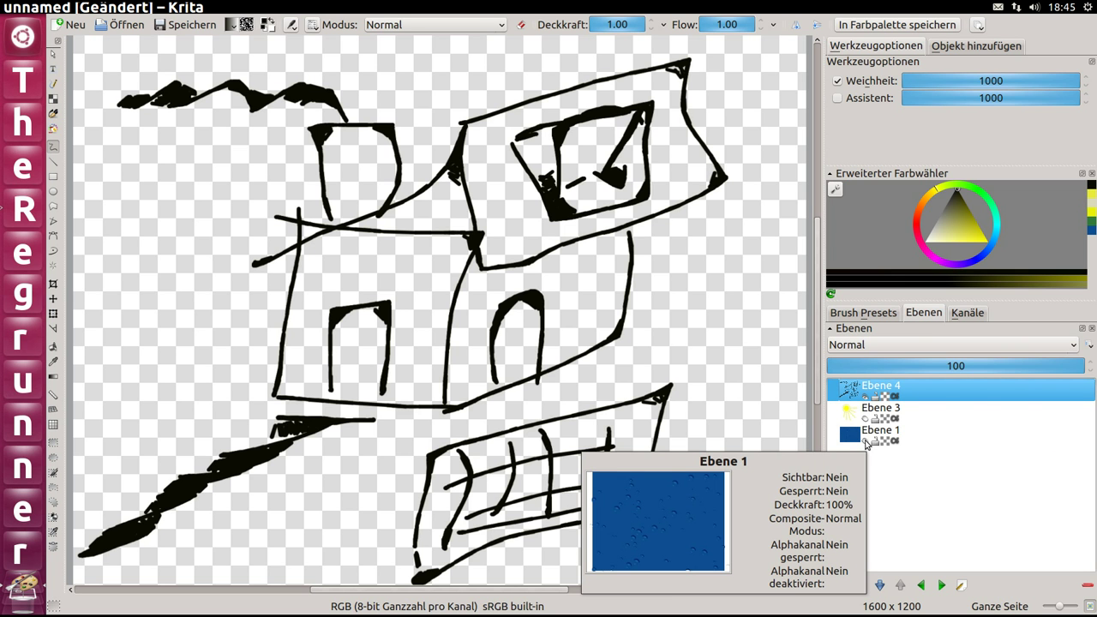
pyautogui.click(867, 441)
pyautogui.click(863, 419)
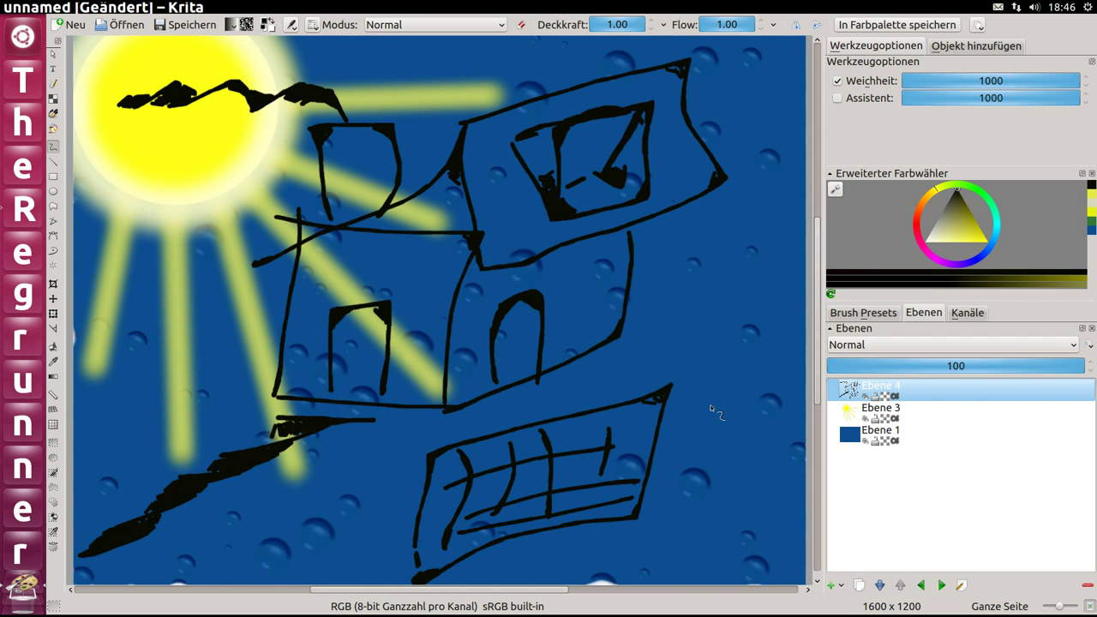
pyautogui.click(854, 386)
# Scale the house sketch layer with the Transform tool and move it up and right
pyautogui.click(53, 316)
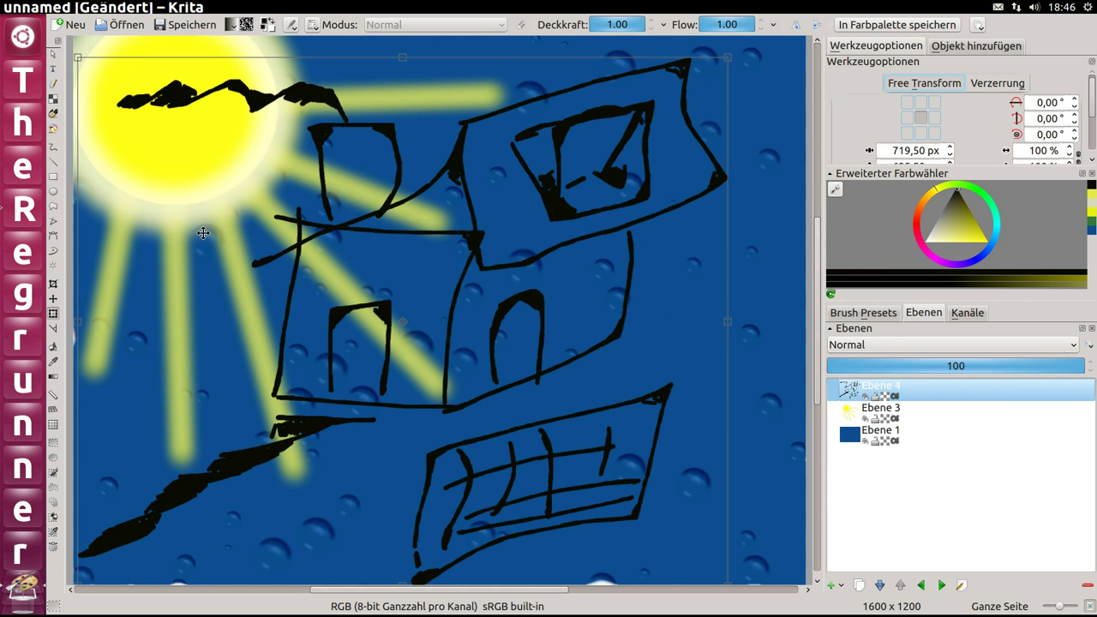
pyautogui.moveTo(78, 58); pyautogui.dragTo(318, 206)
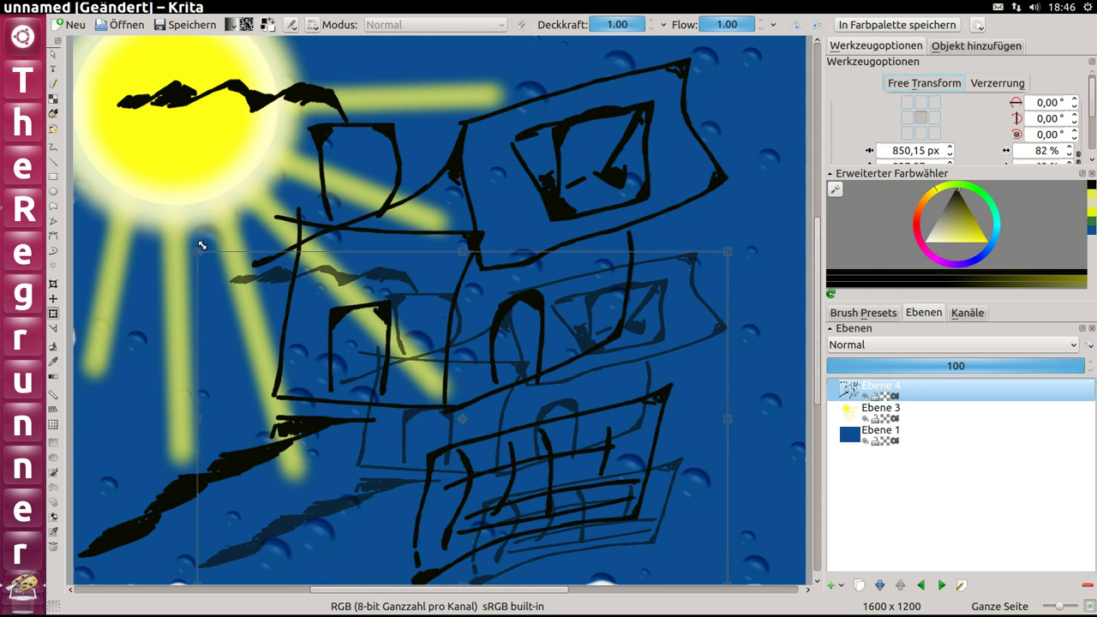
pyautogui.moveTo(318, 205); pyautogui.dragTo(239, 203)
pyautogui.moveTo(355, 277)
pyautogui.mouseDown()
pyautogui.moveTo(532, 324)
pyautogui.moveTo(530, 313)
pyautogui.mouseUp()
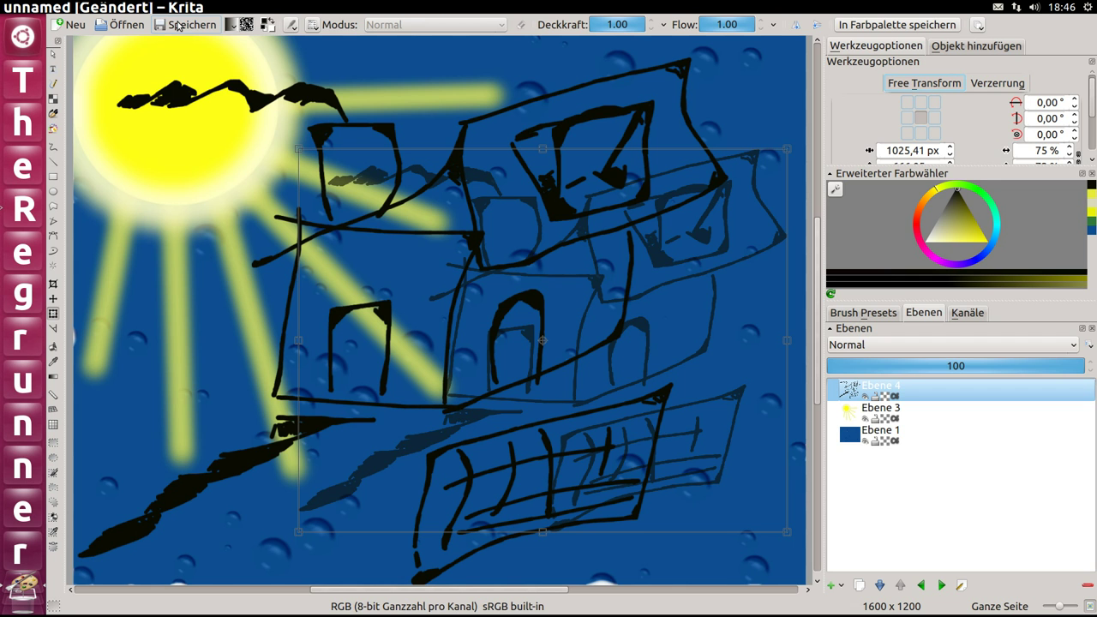
# Mirror the house horizontally, shrink it to about 63%, and place it clear of the sun
pyautogui.click(210, 9)
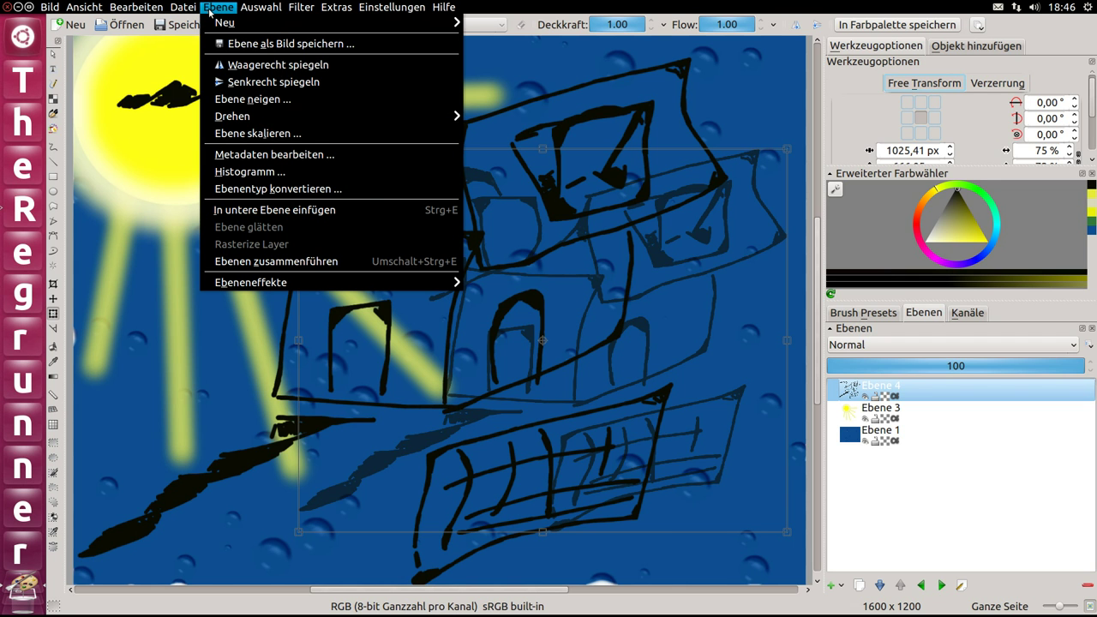
pyautogui.click(296, 69)
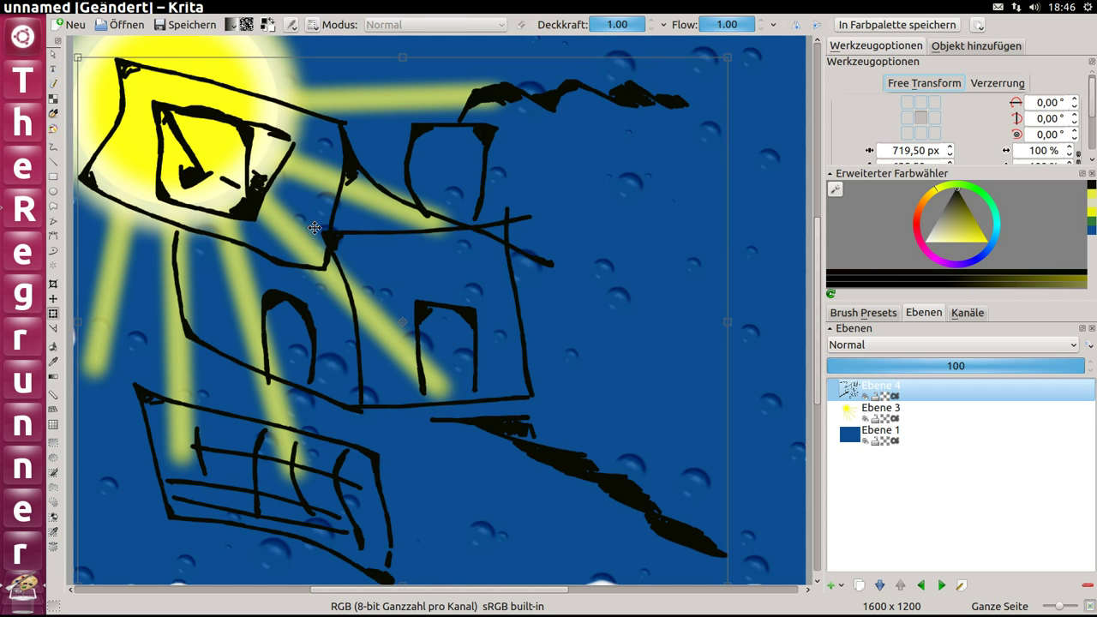
pyautogui.moveTo(312, 227); pyautogui.dragTo(447, 268)
pyautogui.moveTo(216, 102); pyautogui.dragTo(454, 202)
pyautogui.moveTo(508, 243)
pyautogui.mouseDown()
pyautogui.moveTo(528, 346)
pyautogui.moveTo(539, 298)
pyautogui.mouseUp()
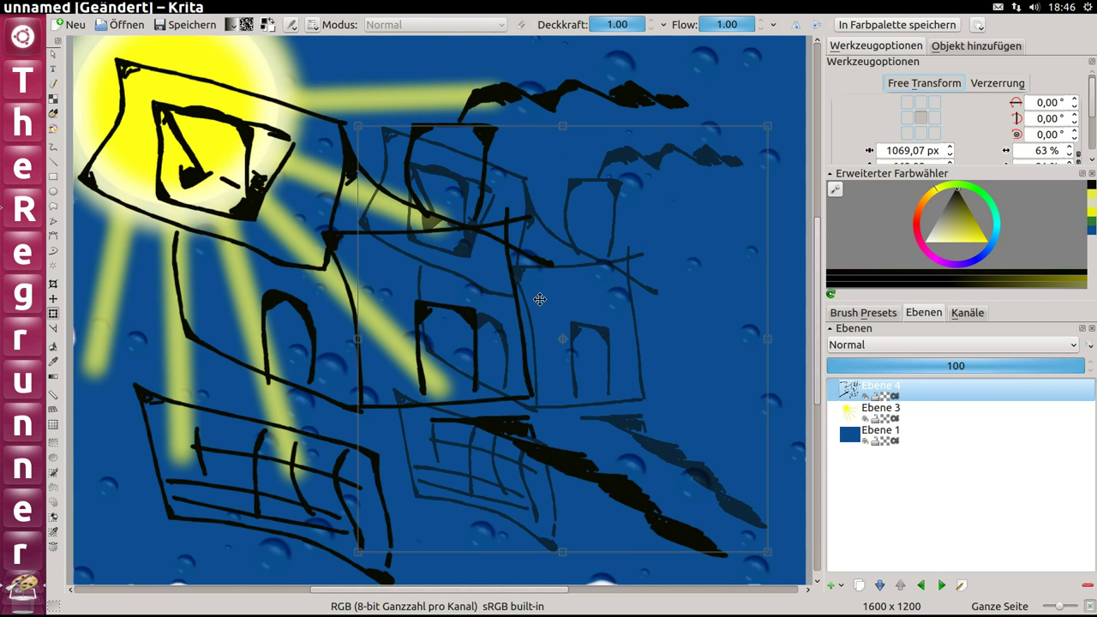
pyautogui.press('Escape')
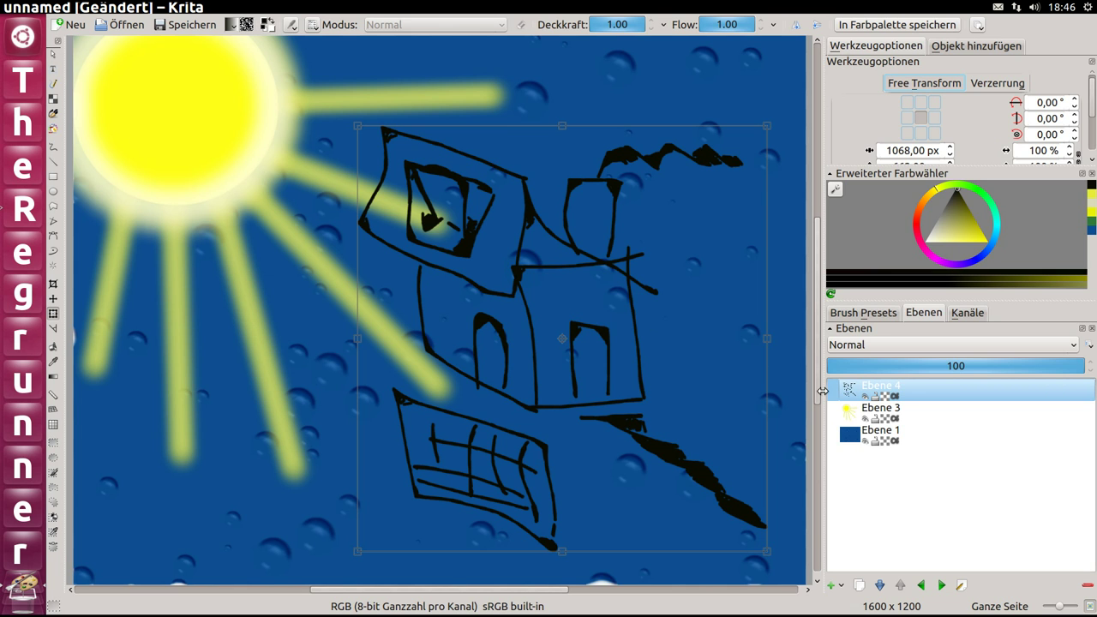
pyautogui.click(861, 415)
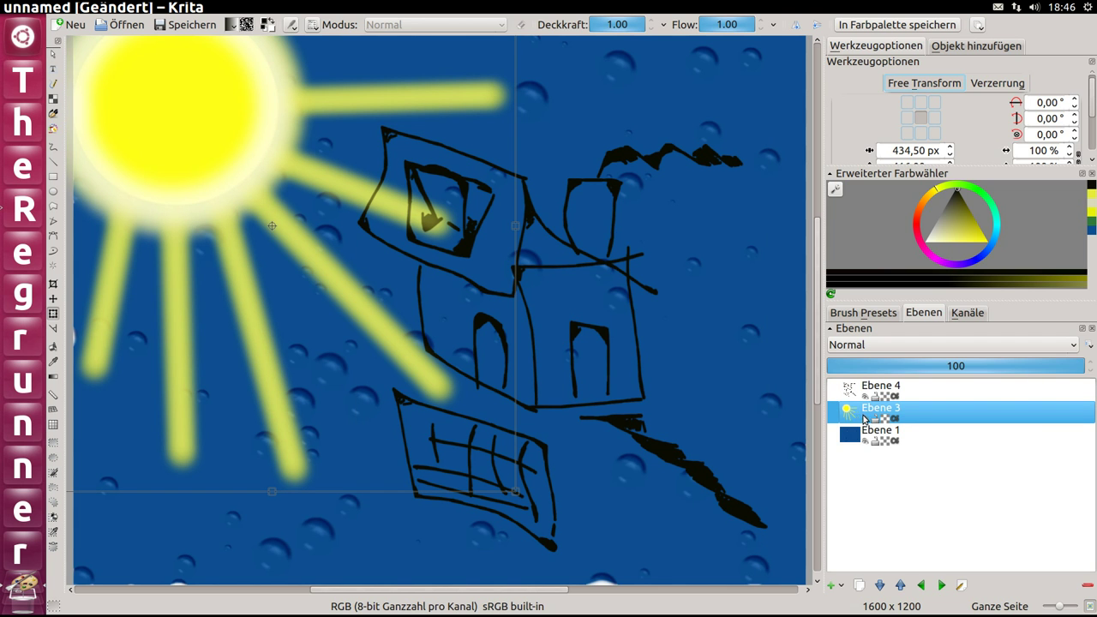
# Move sun layer Ebene 3 above the house, hide background Ebene 1, and add layer Ebene 5
pyautogui.moveTo(865, 416); pyautogui.dragTo(893, 393)
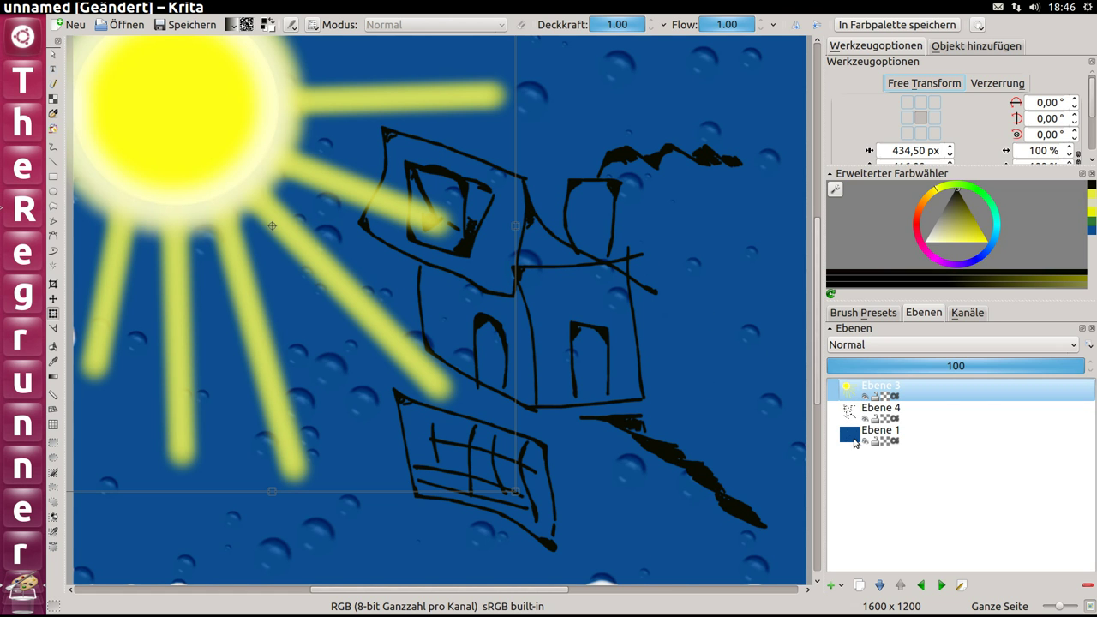
pyautogui.click(869, 444)
pyautogui.click(866, 442)
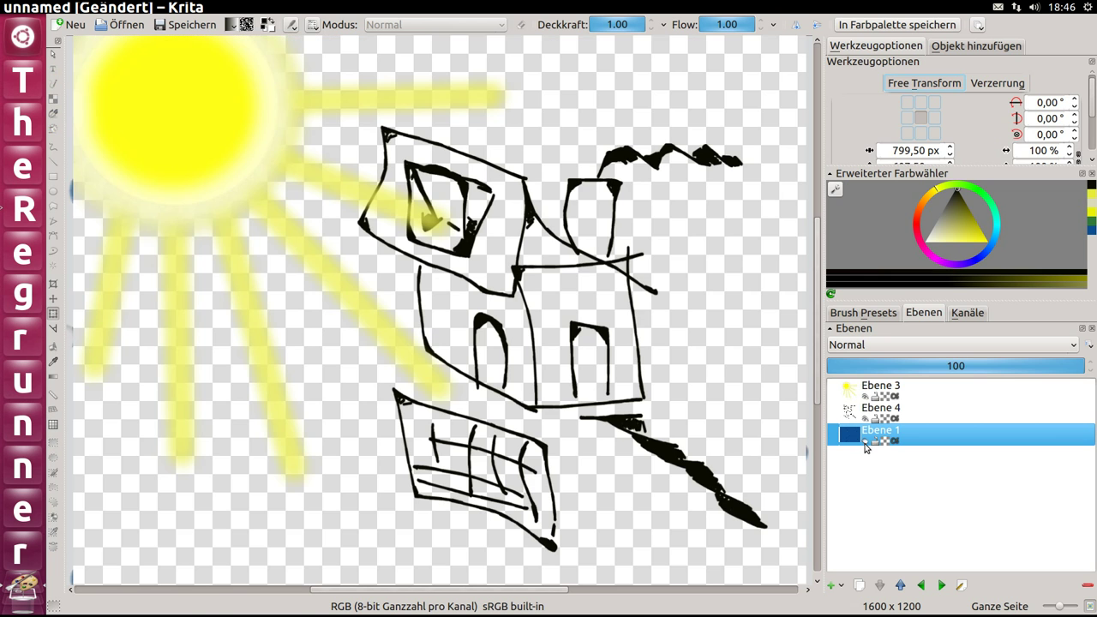
pyautogui.click(829, 586)
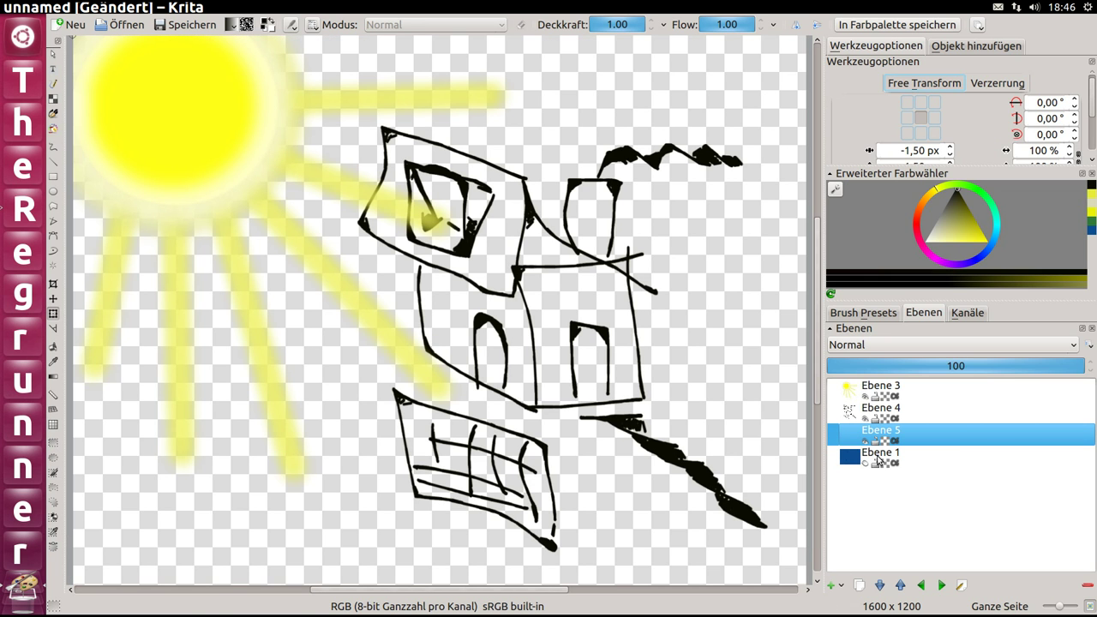
# Select Ebene 5, hide the house and sun layers, and shift the paint colour to green
pyautogui.click(878, 461)
pyautogui.click(876, 438)
pyautogui.click(866, 418)
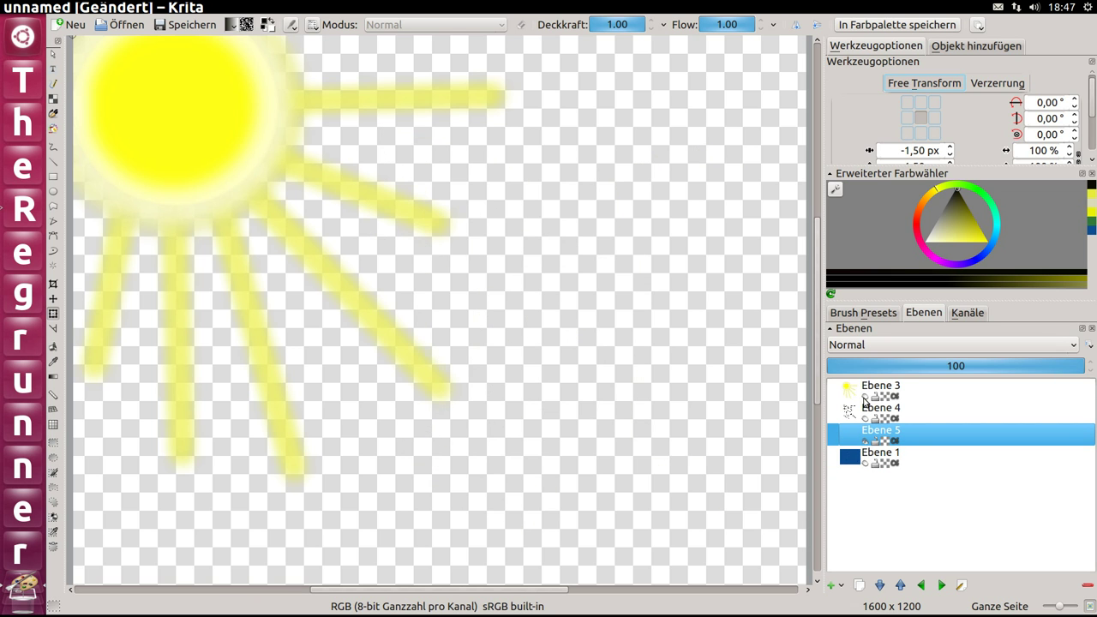
pyautogui.click(864, 397)
pyautogui.moveTo(973, 196)
pyautogui.mouseDown()
pyautogui.moveTo(988, 210)
pyautogui.moveTo(982, 231)
pyautogui.mouseUp()
# Select the leafy tree-texture brush, test a straight and a wavy stroke, undoing both
pyautogui.click(873, 312)
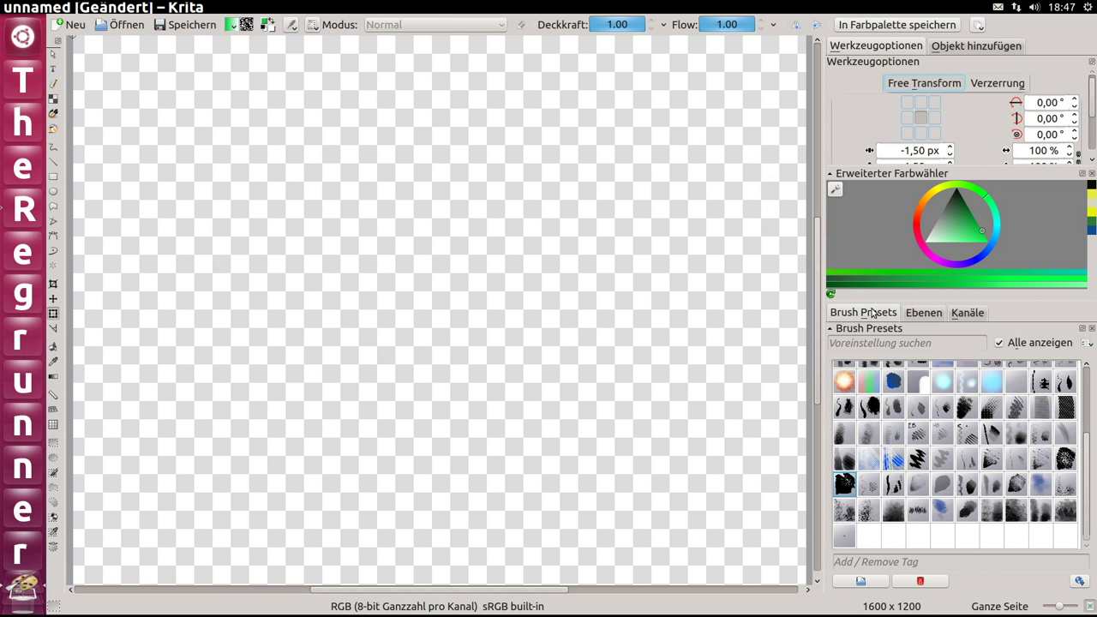
pyautogui.click(1062, 514)
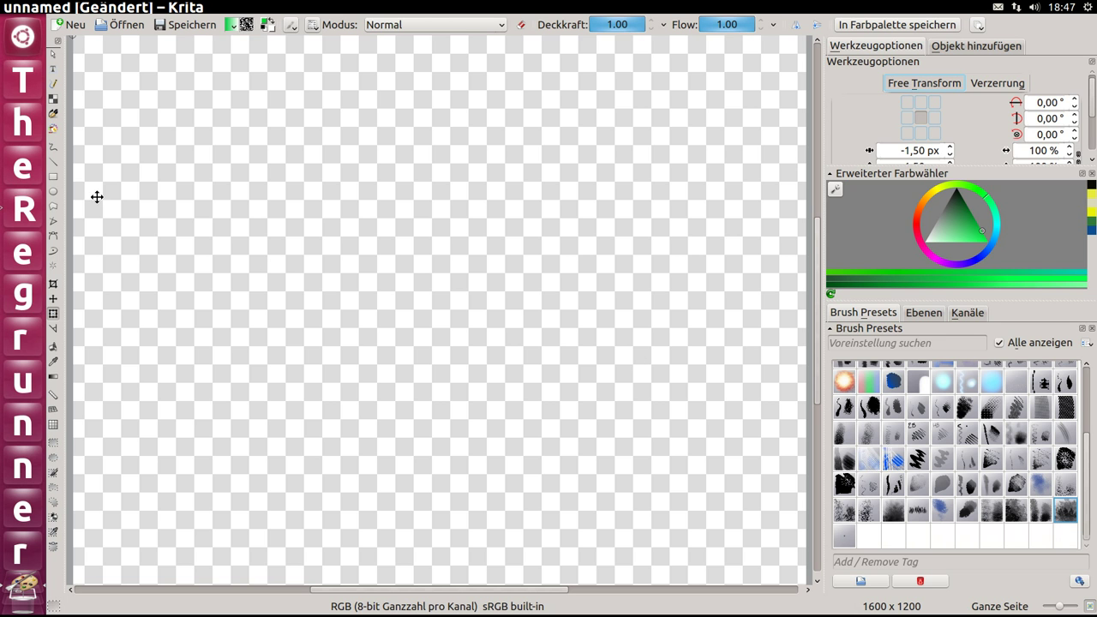
pyautogui.click(54, 161)
pyautogui.moveTo(144, 207); pyautogui.dragTo(645, 216)
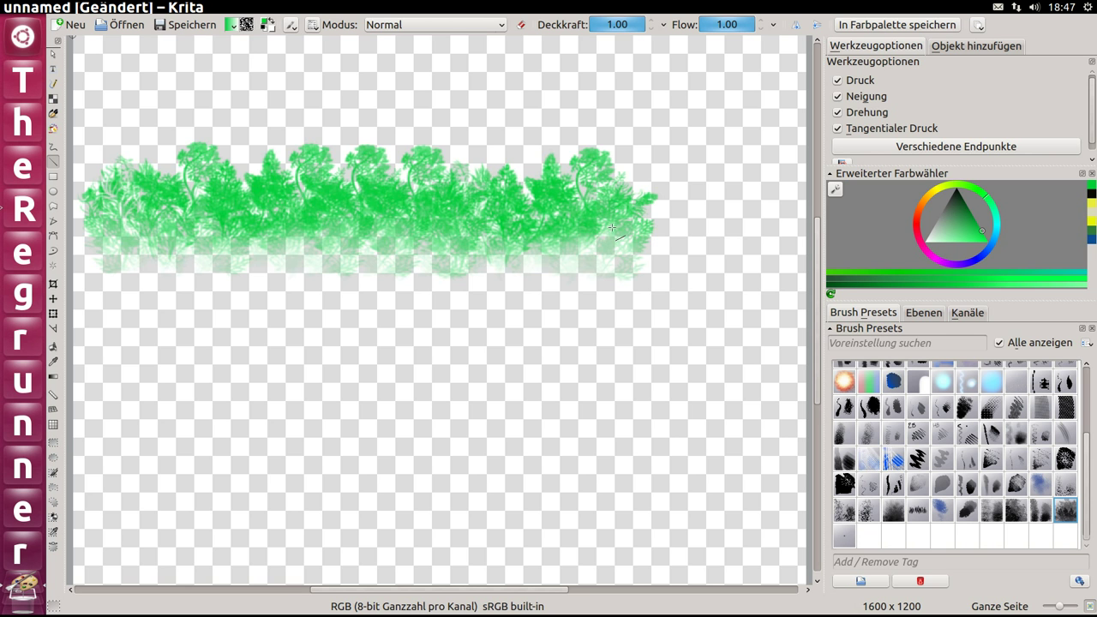
pyautogui.hotkey('ctrl', 'z')
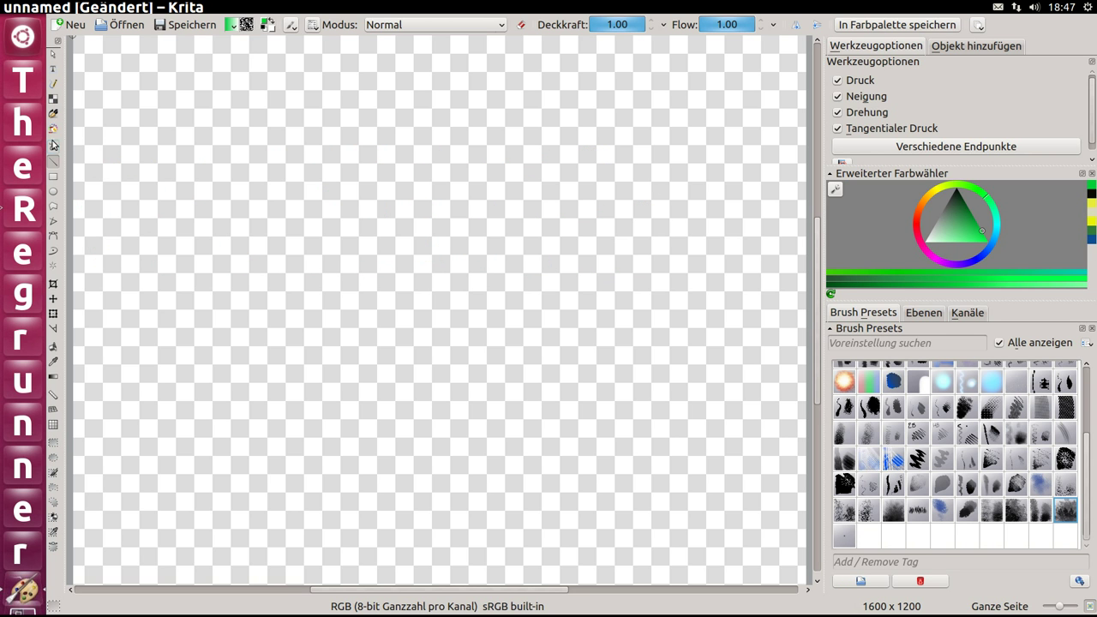
pyautogui.click(53, 147)
pyautogui.moveTo(128, 271)
pyautogui.mouseDown()
pyautogui.moveTo(274, 208)
pyautogui.moveTo(365, 417)
pyautogui.moveTo(529, 186)
pyautogui.moveTo(623, 439)
pyautogui.moveTo(706, 430)
pyautogui.mouseUp()
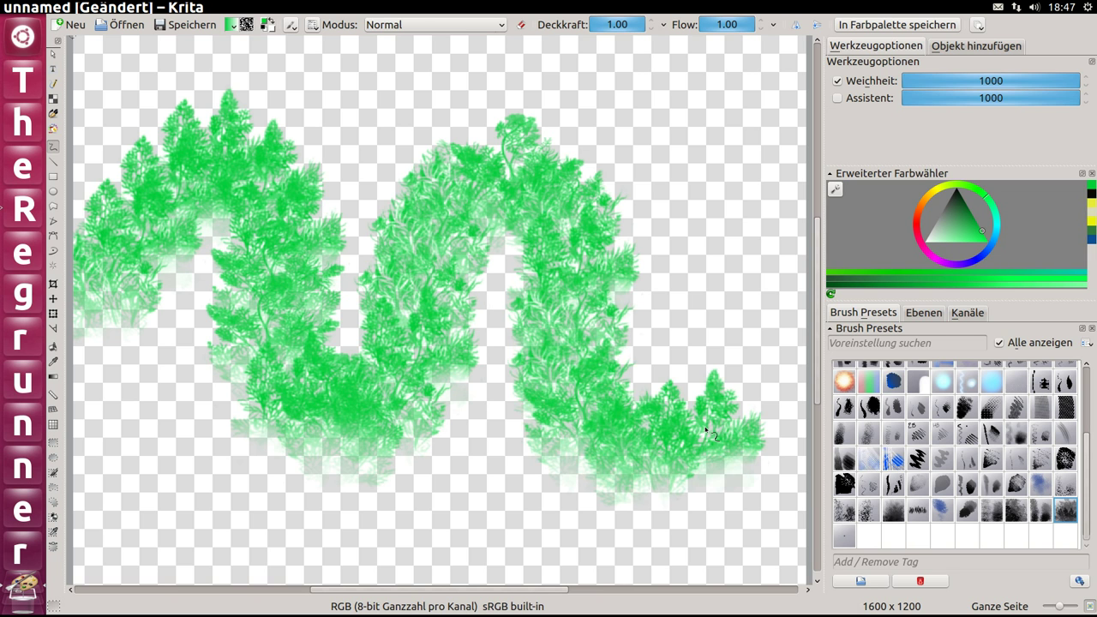
pyautogui.hotkey('ctrl', 'z')
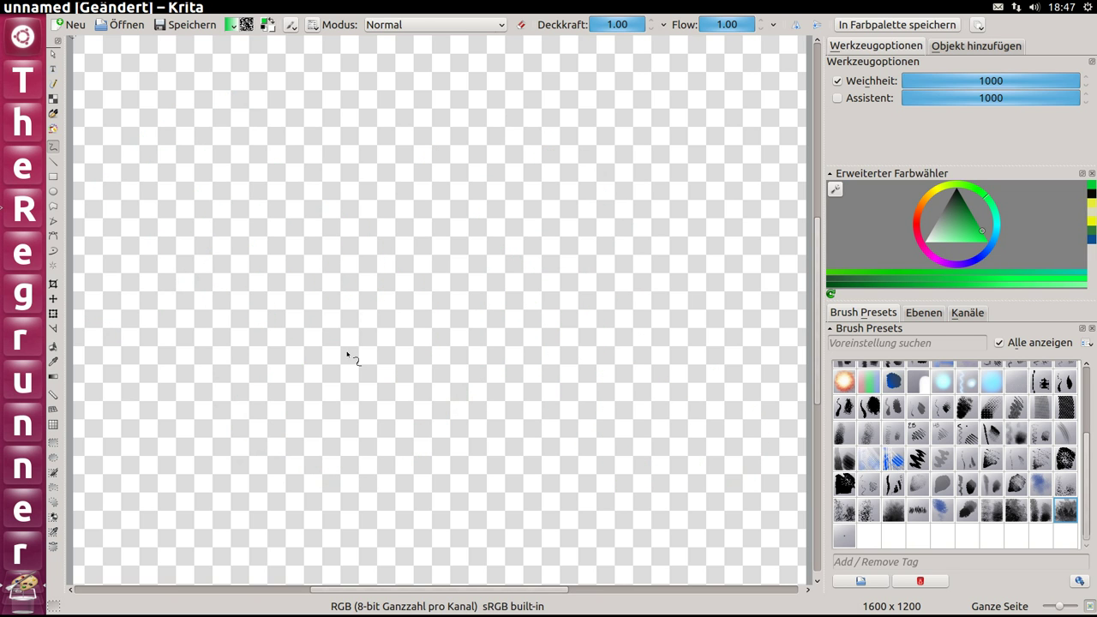
# Draw a large ellipse filled with the green foreground colour on Ebene 5
pyautogui.click(53, 191)
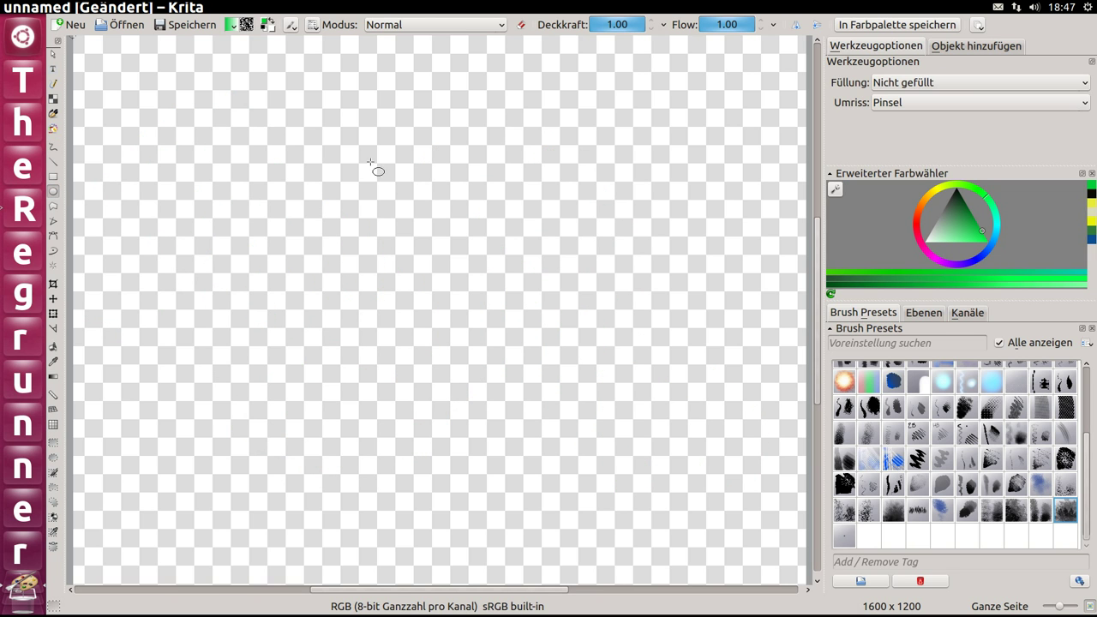
pyautogui.click(906, 82)
pyautogui.click(909, 107)
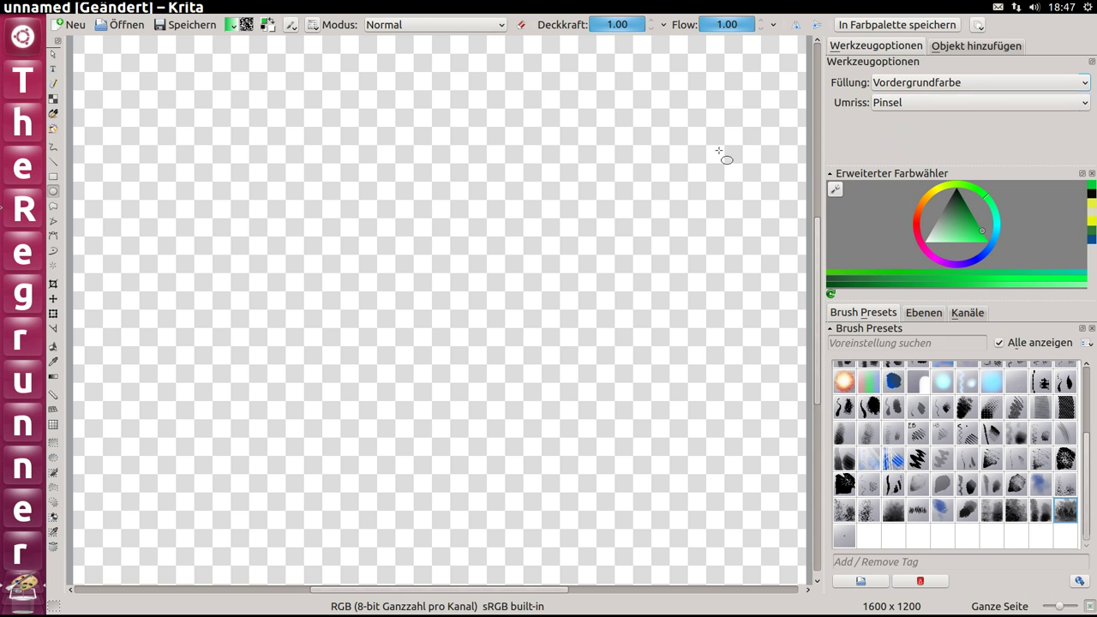
pyautogui.moveTo(223, 185)
pyautogui.mouseDown()
pyautogui.moveTo(656, 399)
pyautogui.moveTo(659, 417)
pyautogui.mouseUp()
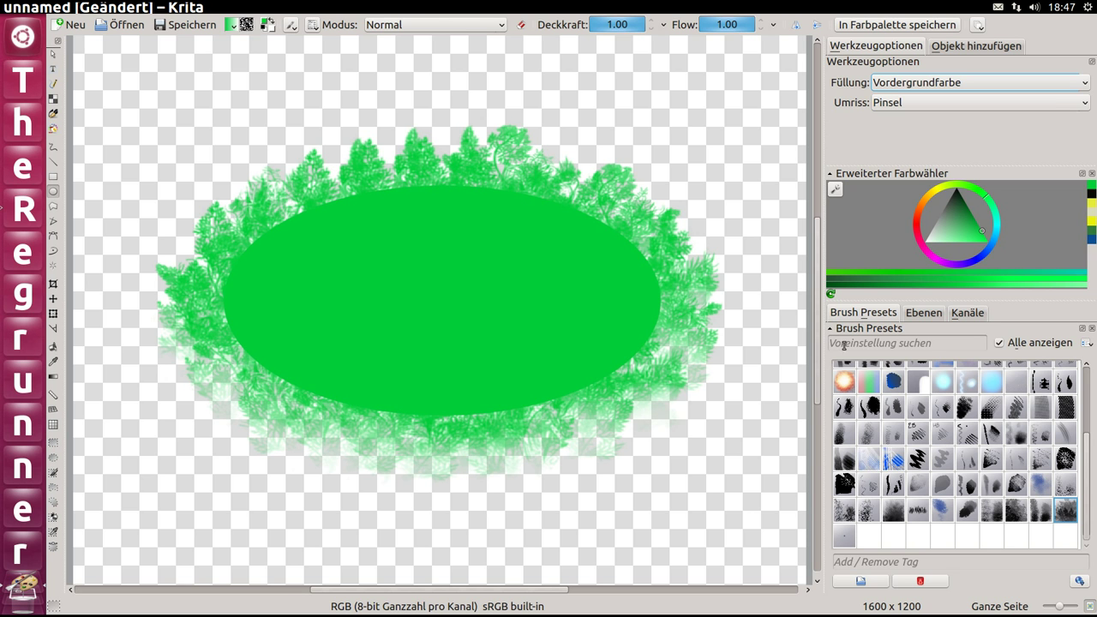
# Make house sketch Ebene 4 and sun layer Ebene 3 visible again
pyautogui.click(924, 313)
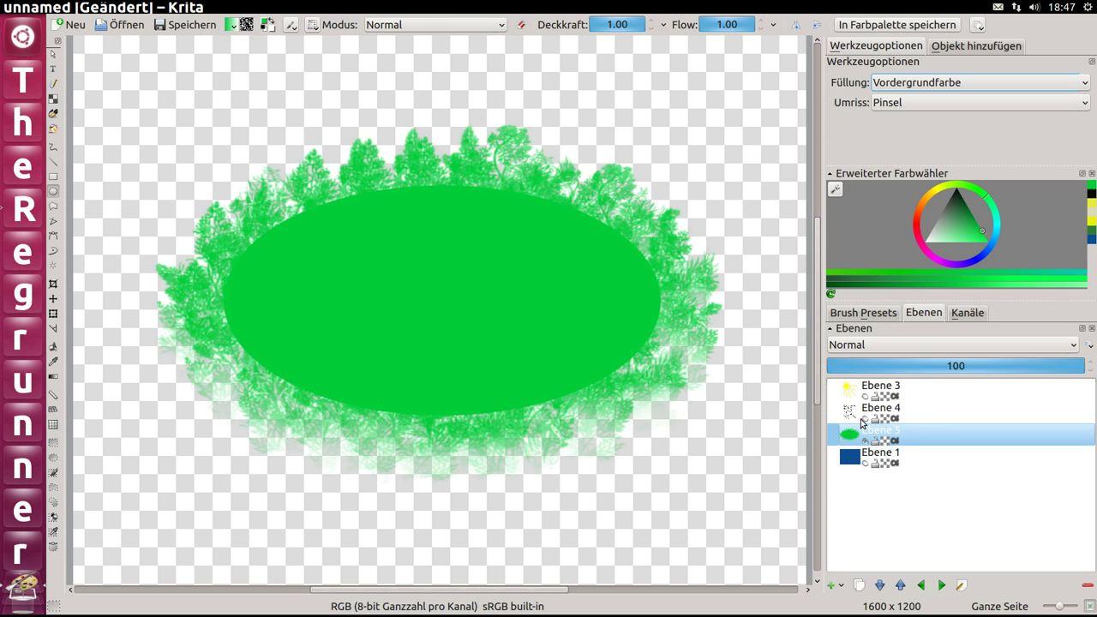
pyautogui.click(865, 419)
pyautogui.click(867, 397)
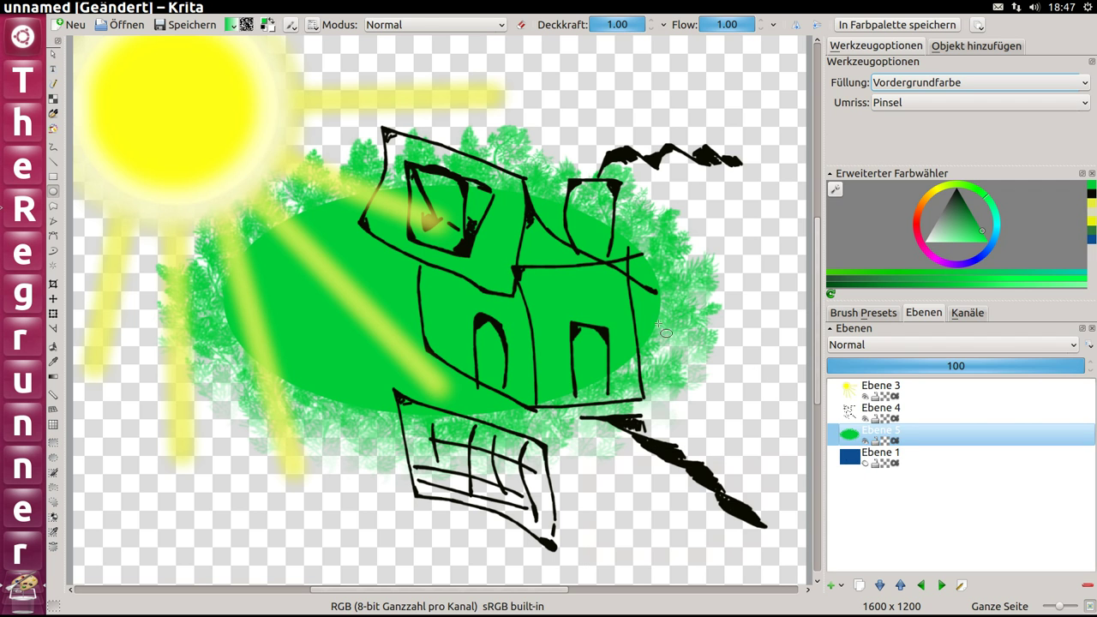
# Shrink the house sketch on Ebene 4 to about 57% with the Transform tool
pyautogui.click(873, 417)
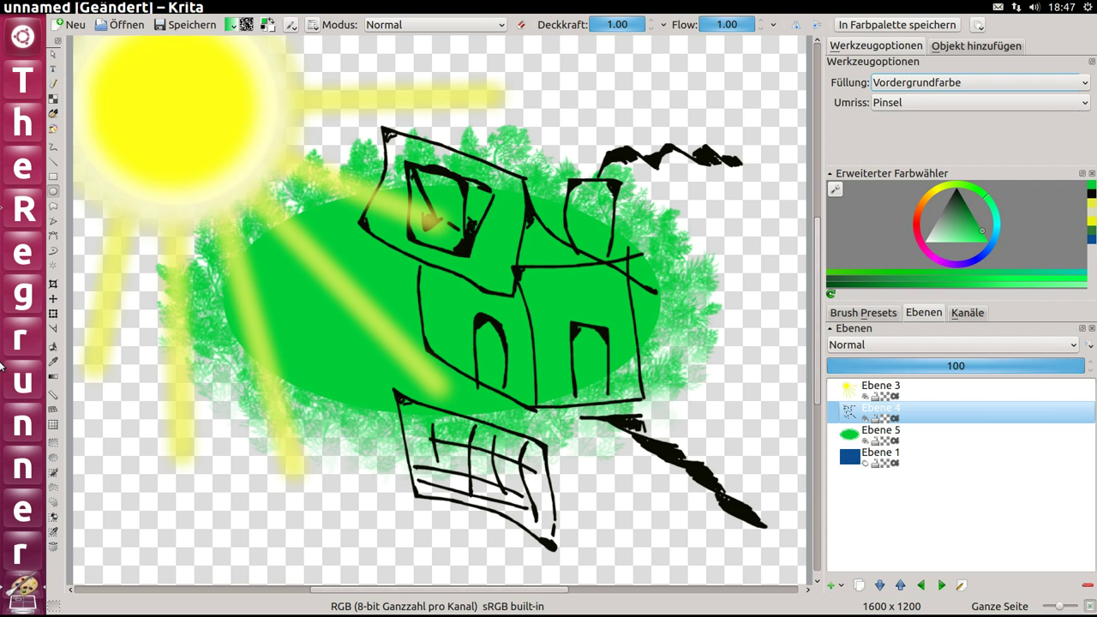
pyautogui.click(53, 314)
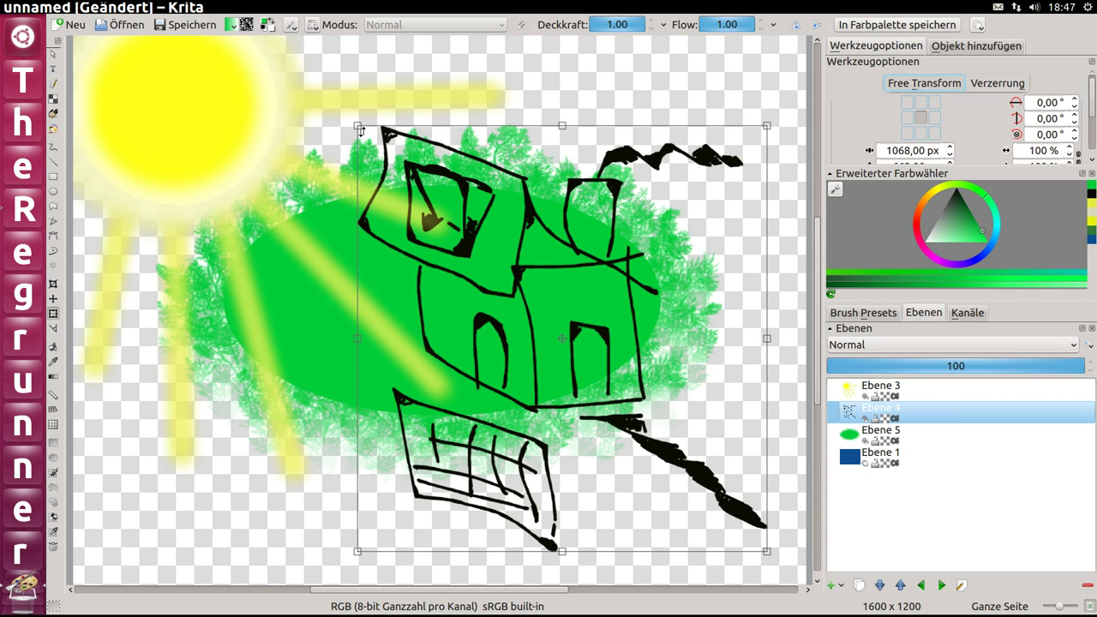
pyautogui.moveTo(359, 126)
pyautogui.mouseDown()
pyautogui.moveTo(536, 318)
pyautogui.moveTo(549, 305)
pyautogui.mouseUp()
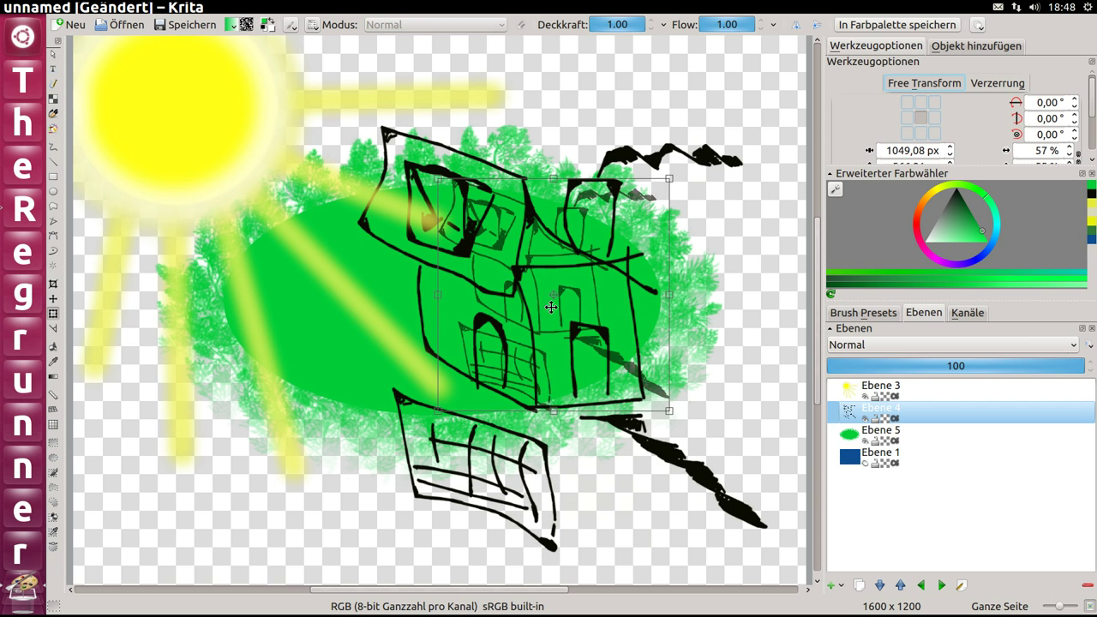
pyautogui.press('Return')
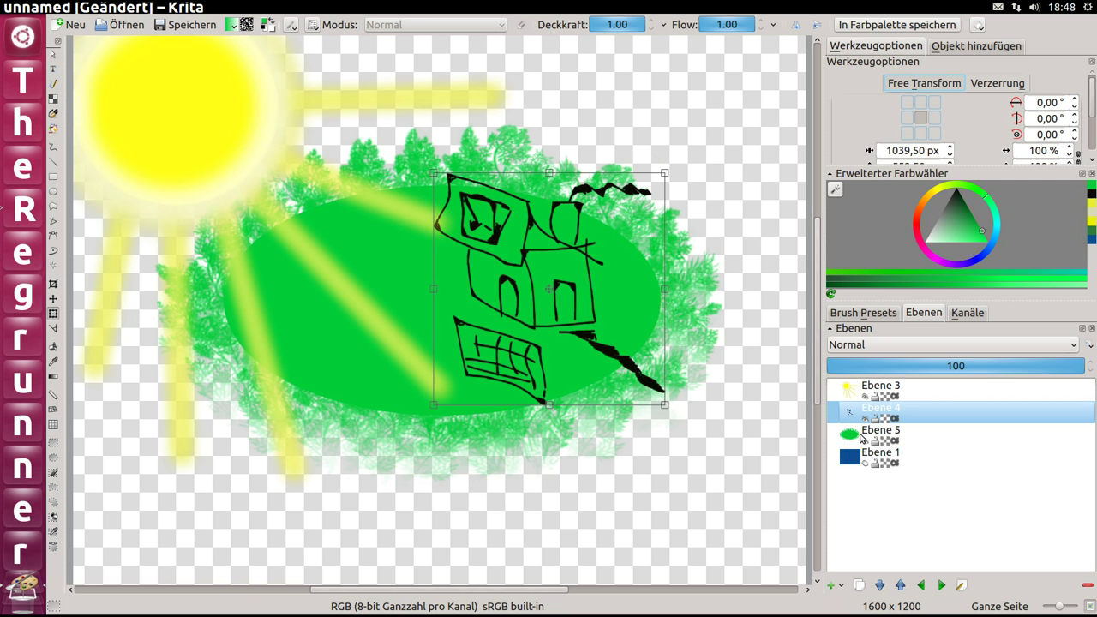
# Rotate the green meadow counter-clockwise, move it right, and stretch it taller
pyautogui.click(864, 437)
pyautogui.moveTo(189, 79)
pyautogui.mouseDown()
pyautogui.moveTo(128, 152)
pyautogui.moveTo(149, 147)
pyautogui.moveTo(125, 183)
pyautogui.mouseUp()
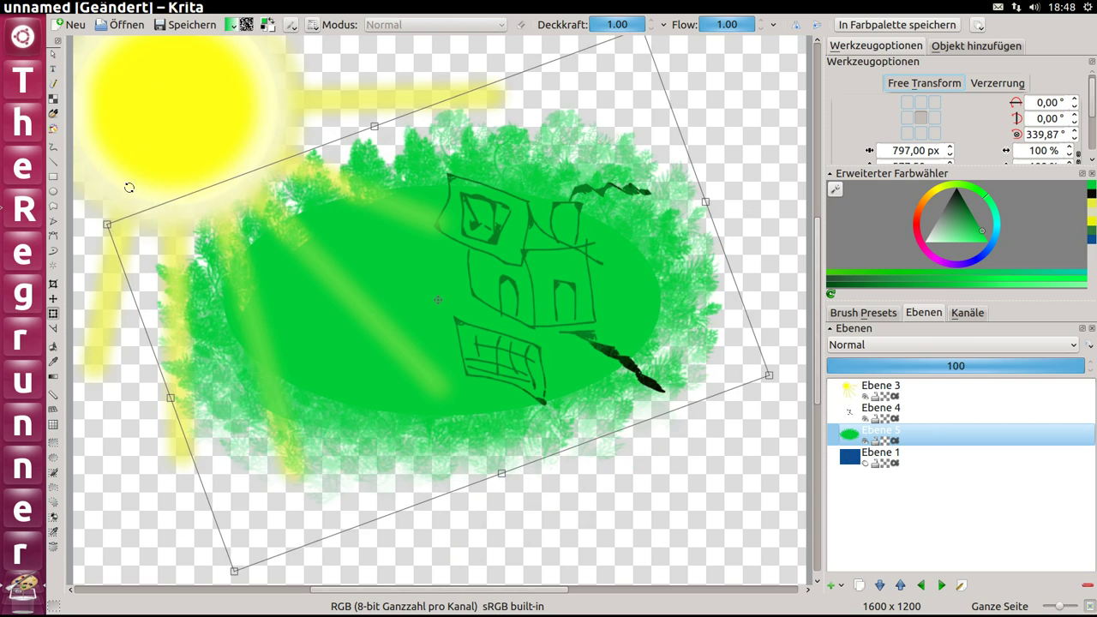
pyautogui.moveTo(250, 230); pyautogui.dragTo(392, 243)
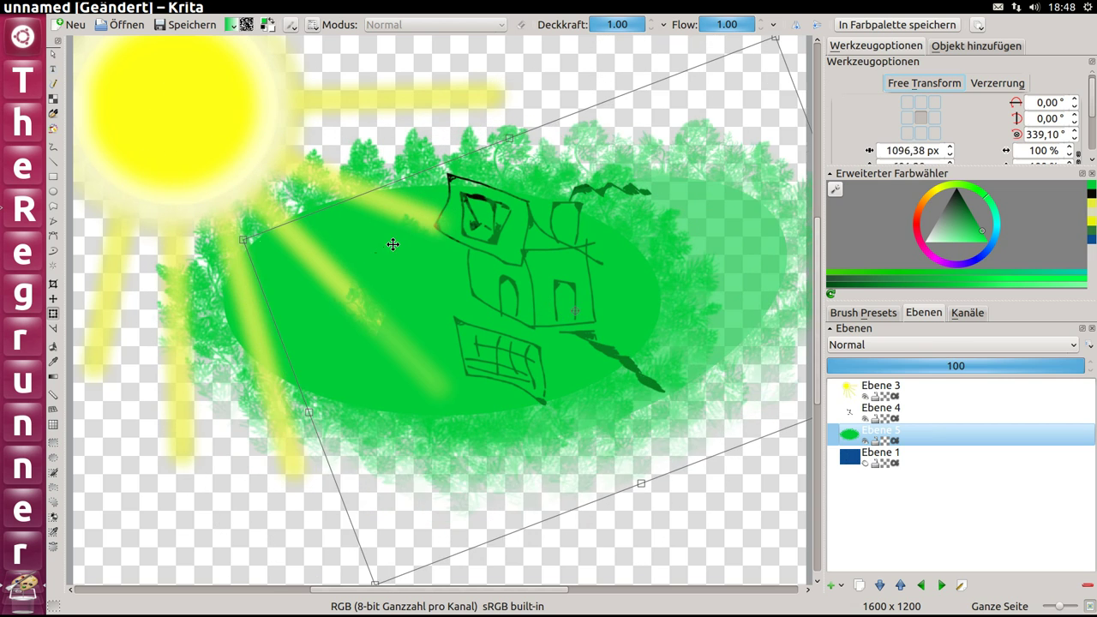
pyautogui.moveTo(510, 135); pyautogui.dragTo(481, 86)
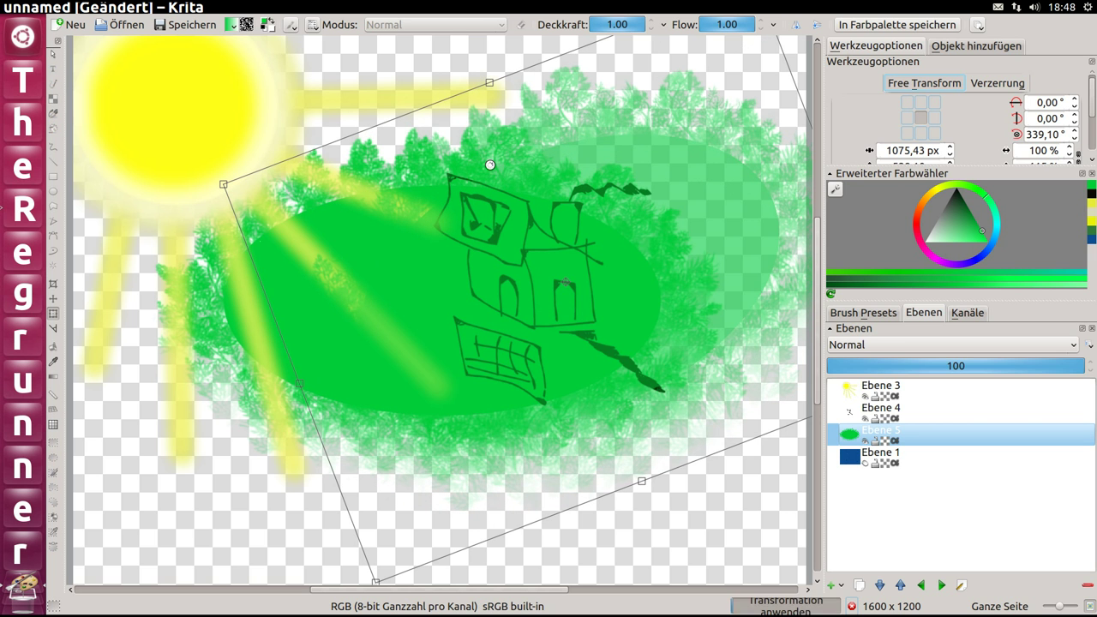
pyautogui.hotkey('ctrl', 'z')
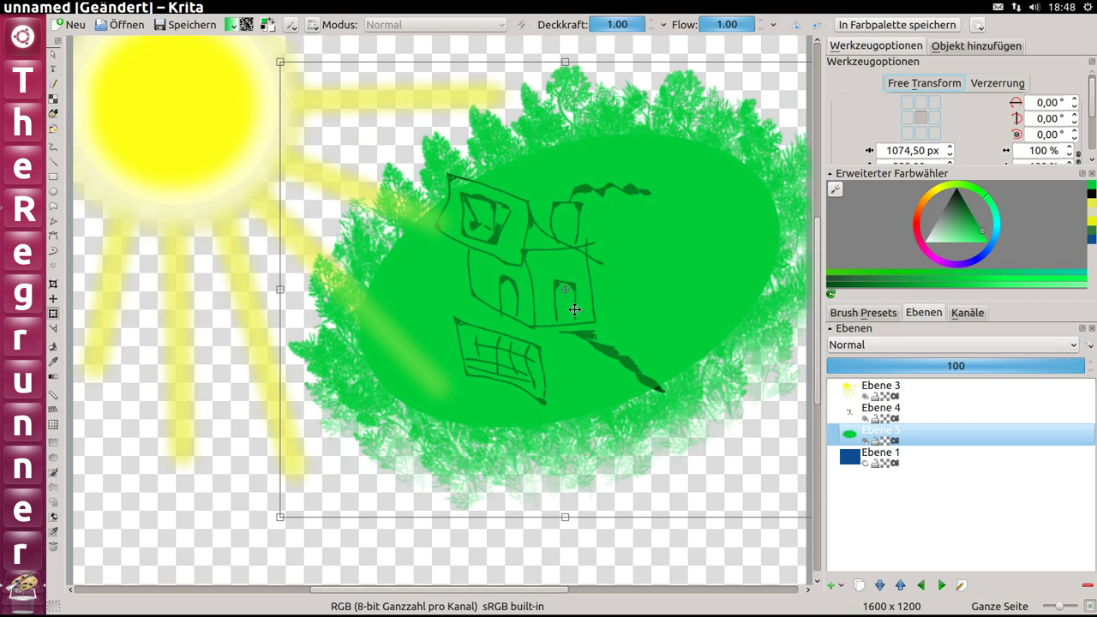
# Preview and delete the blue raindrop layer Ebene 1, then add empty Ebene 6 above the meadow
pyautogui.click(848, 461)
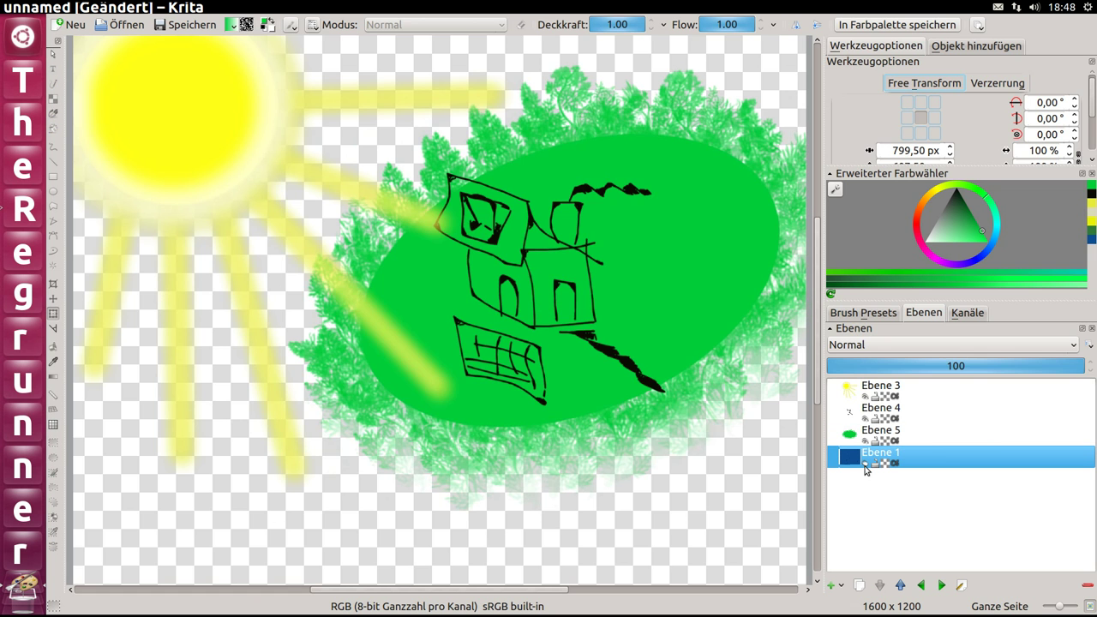
pyautogui.click(865, 465)
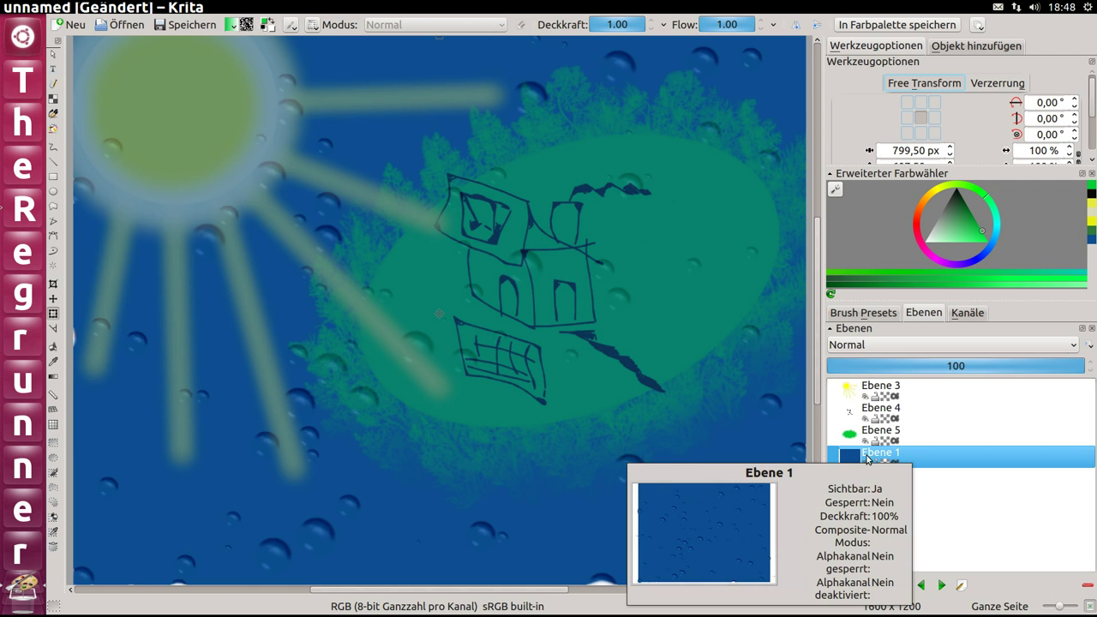
pyautogui.click(866, 464)
pyautogui.rightClick(867, 461)
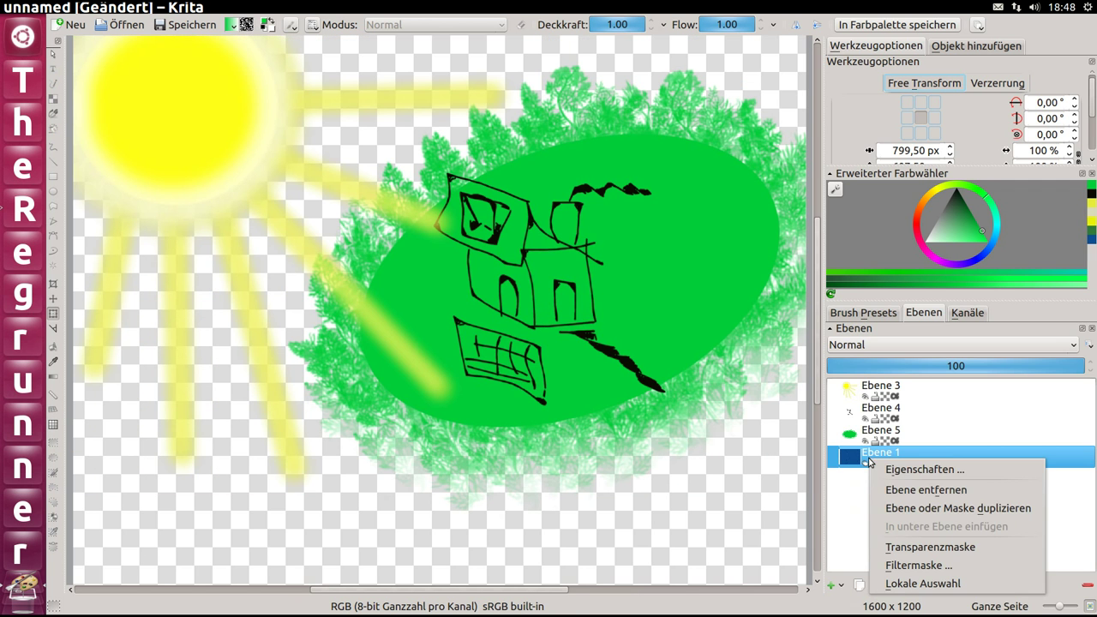
pyautogui.click(943, 490)
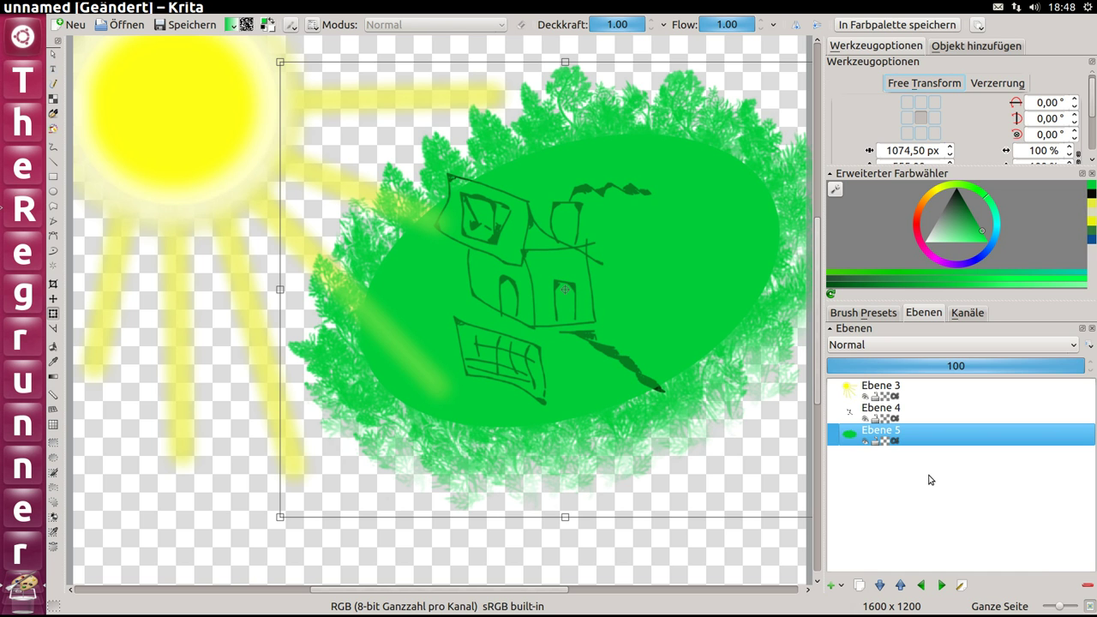
pyautogui.click(832, 586)
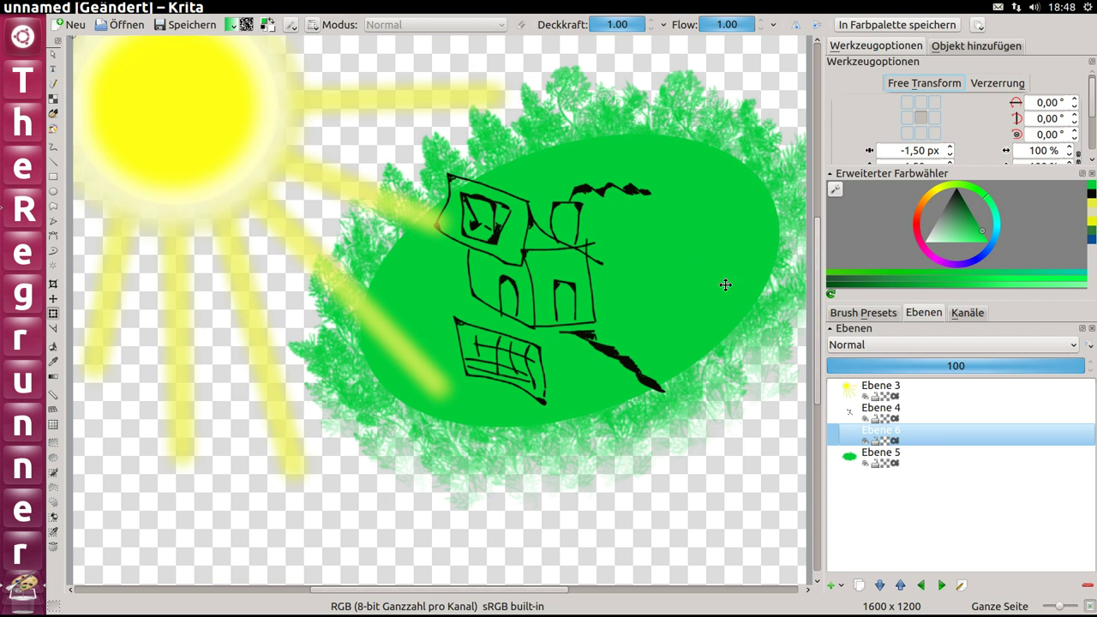
# Set the colour to very dark navy blue and pick a soft round preset with the Freehand Brush
pyautogui.click(857, 314)
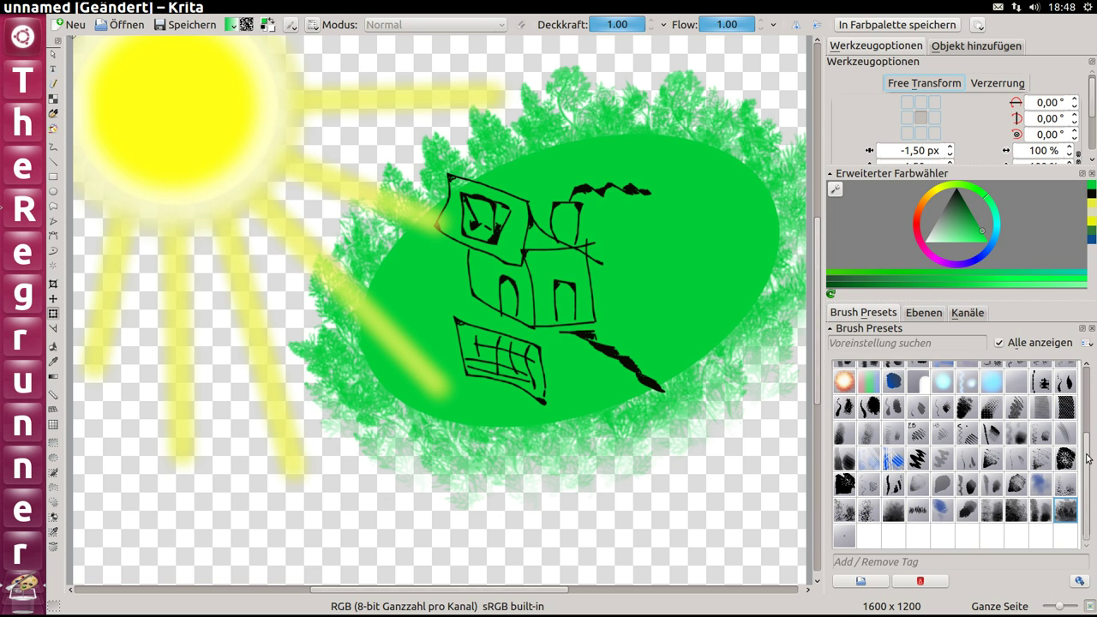
pyautogui.scroll(3, 1087, 457)
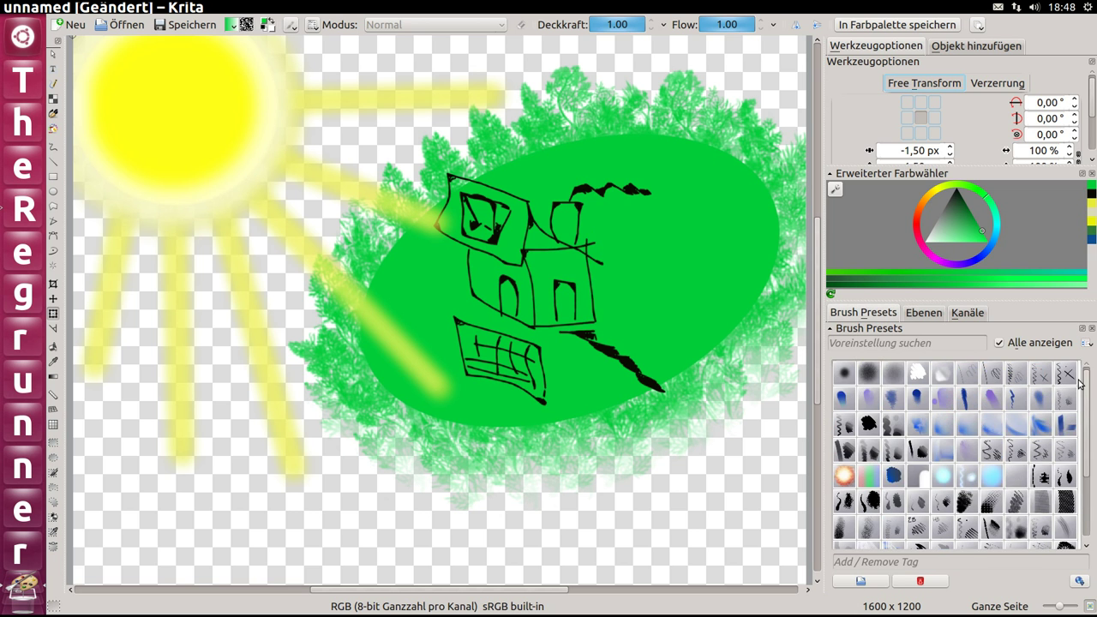
pyautogui.click(957, 203)
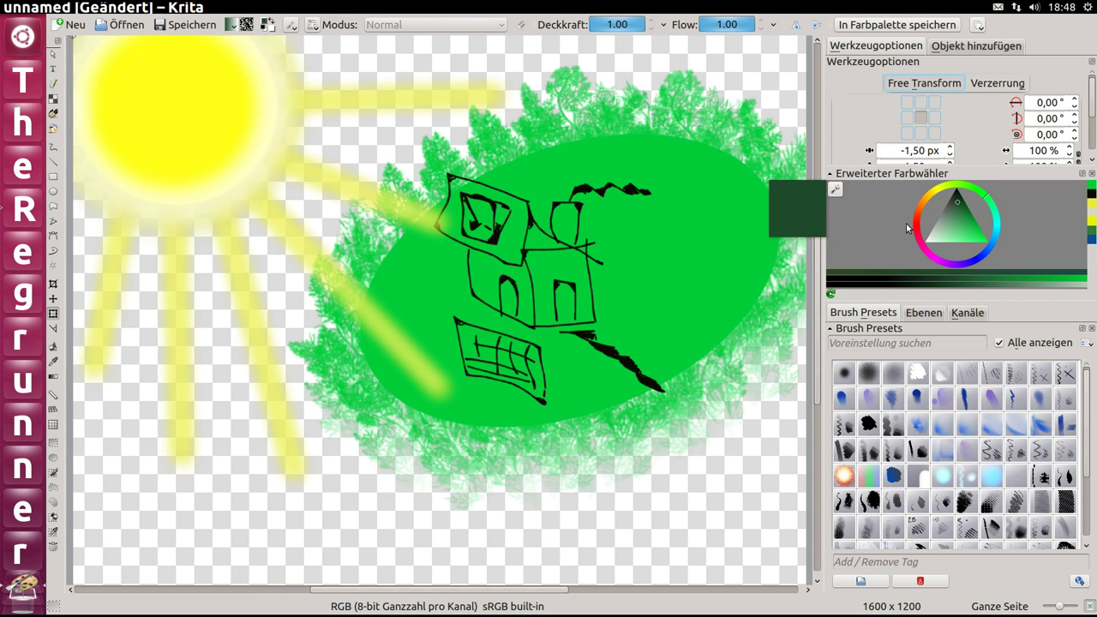
pyautogui.click(959, 200)
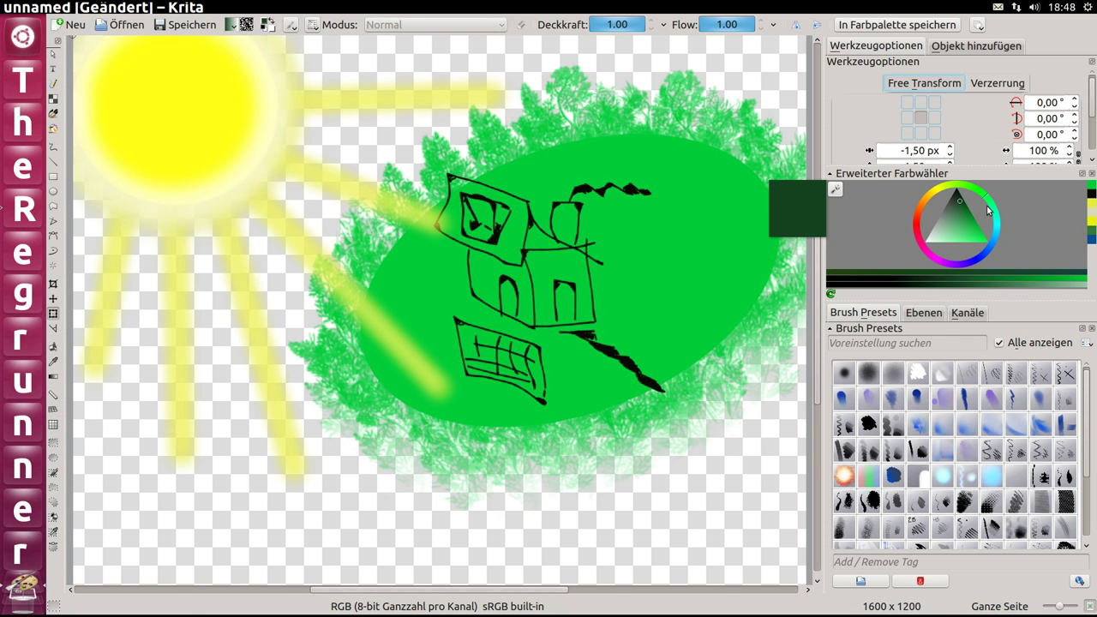
pyautogui.moveTo(996, 239); pyautogui.dragTo(983, 259)
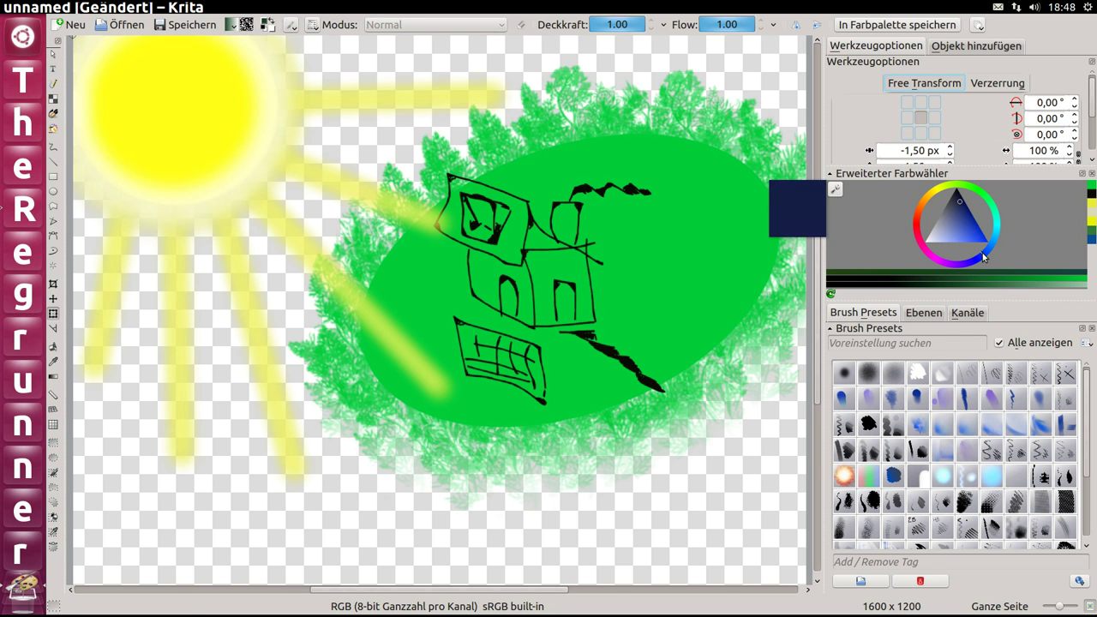
pyautogui.moveTo(986, 259); pyautogui.dragTo(991, 253)
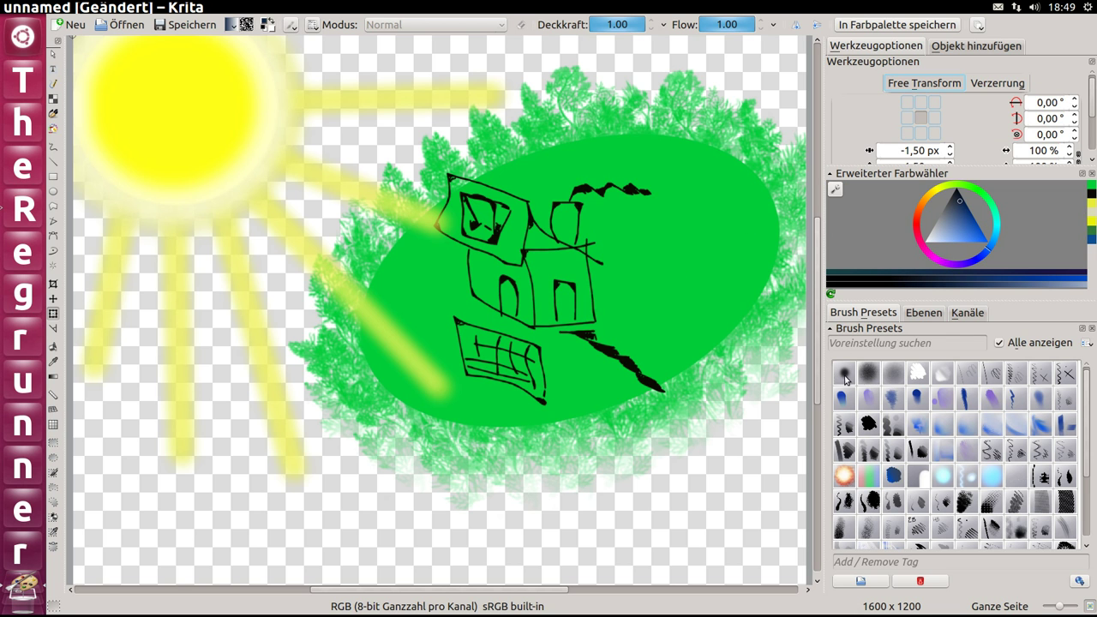
pyautogui.click(865, 374)
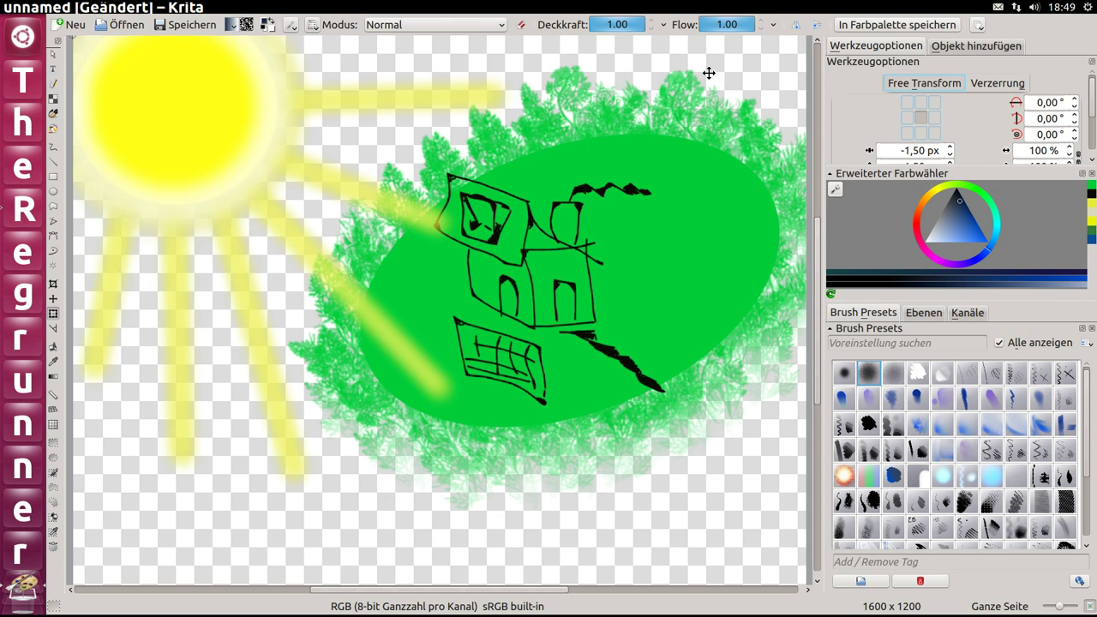
pyautogui.click(54, 146)
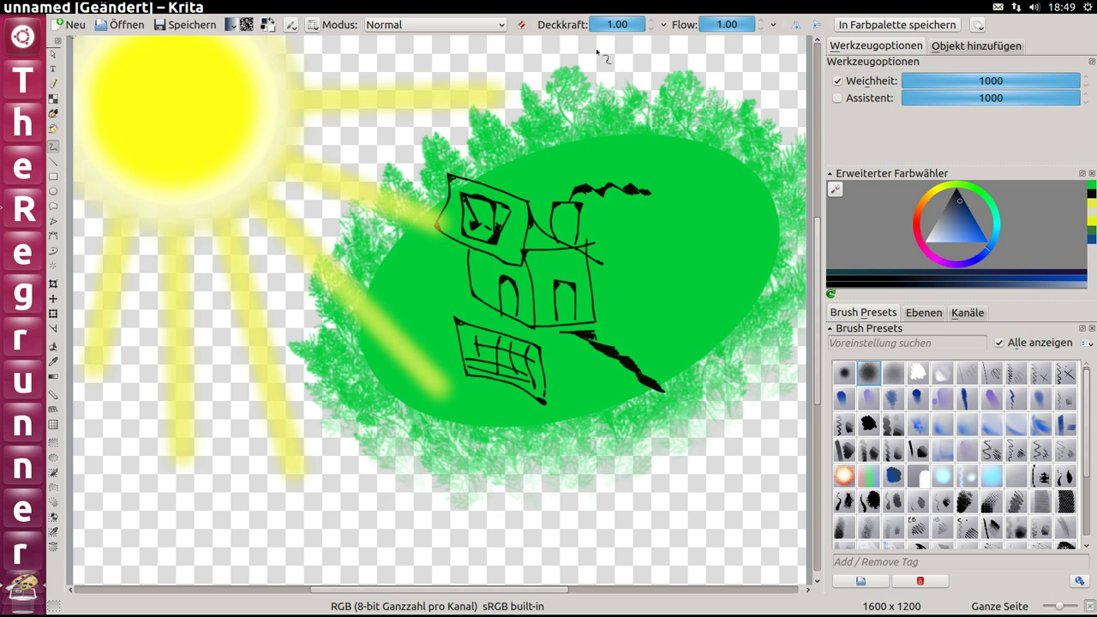
# Paint dark-blue patches across the top sky and treetops, then move Ebene 6 below Ebene 5
pyautogui.moveTo(597, 53); pyautogui.dragTo(309, 60)
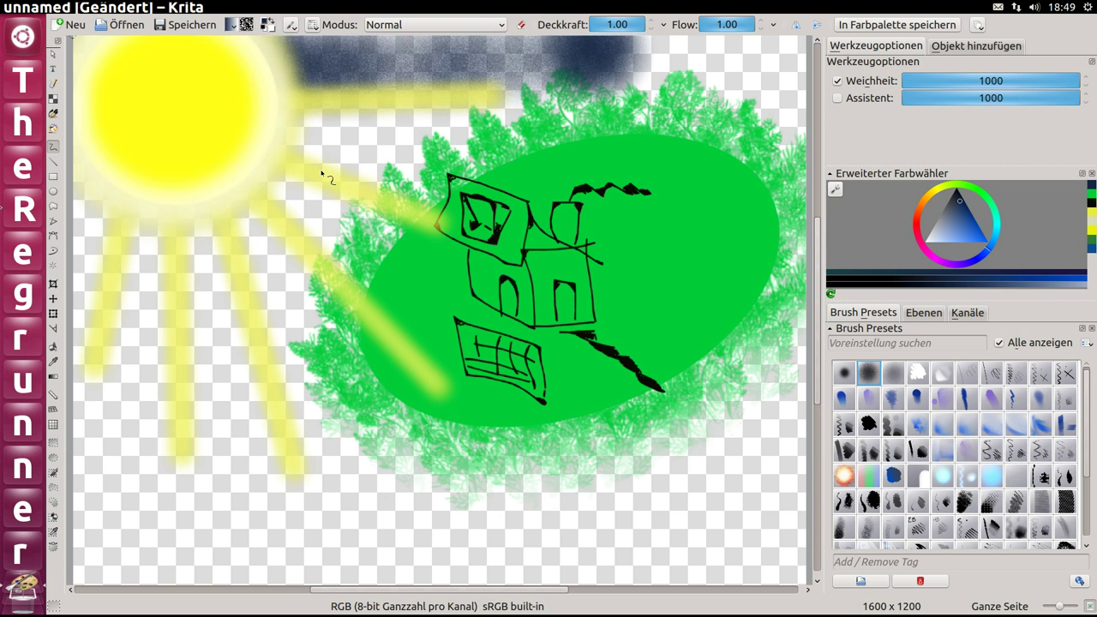
pyautogui.moveTo(206, 227)
pyautogui.mouseDown()
pyautogui.moveTo(489, 120)
pyautogui.moveTo(725, 60)
pyautogui.moveTo(634, 129)
pyautogui.moveTo(480, 154)
pyautogui.moveTo(257, 223)
pyautogui.moveTo(155, 274)
pyautogui.moveTo(146, 411)
pyautogui.moveTo(292, 429)
pyautogui.moveTo(480, 497)
pyautogui.moveTo(527, 502)
pyautogui.moveTo(591, 489)
pyautogui.moveTo(643, 454)
pyautogui.moveTo(617, 343)
pyautogui.mouseUp()
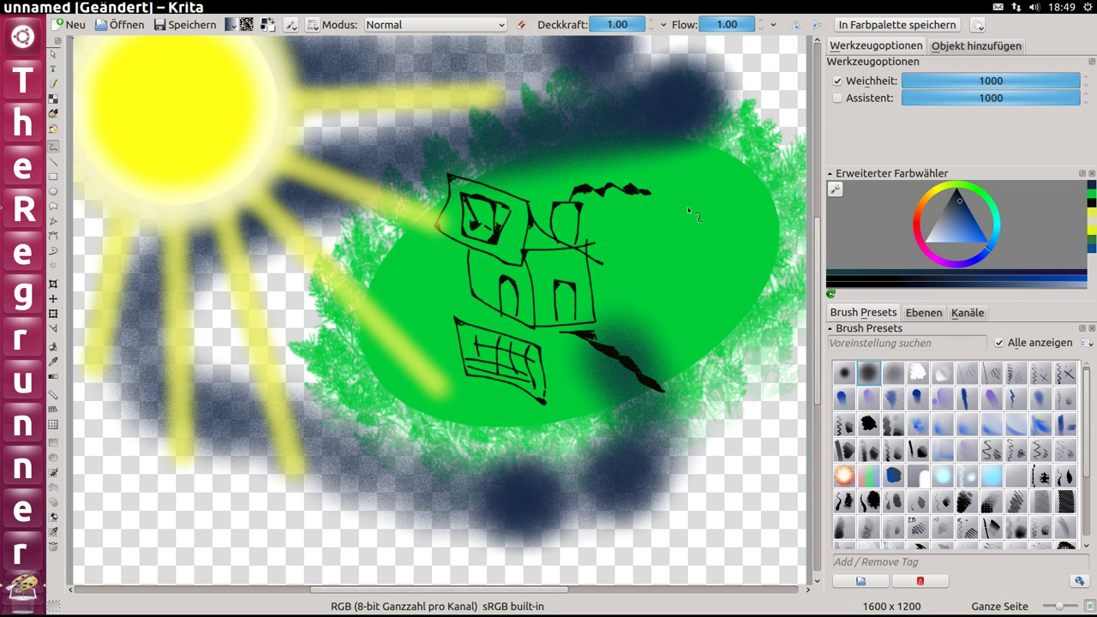
pyautogui.click(931, 313)
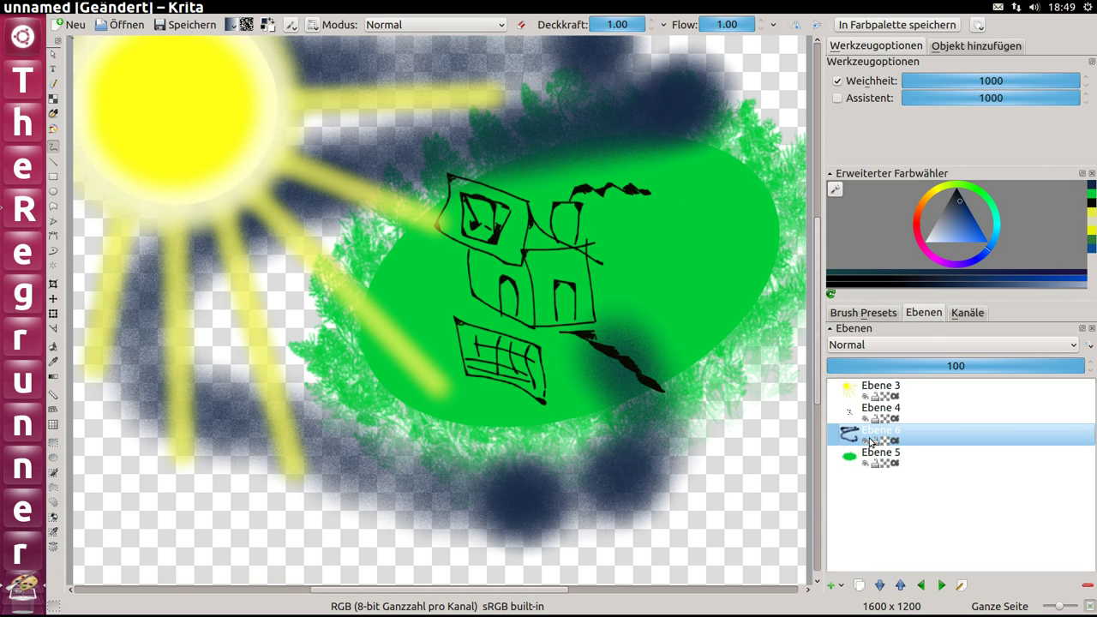
pyautogui.moveTo(870, 442); pyautogui.dragTo(901, 480)
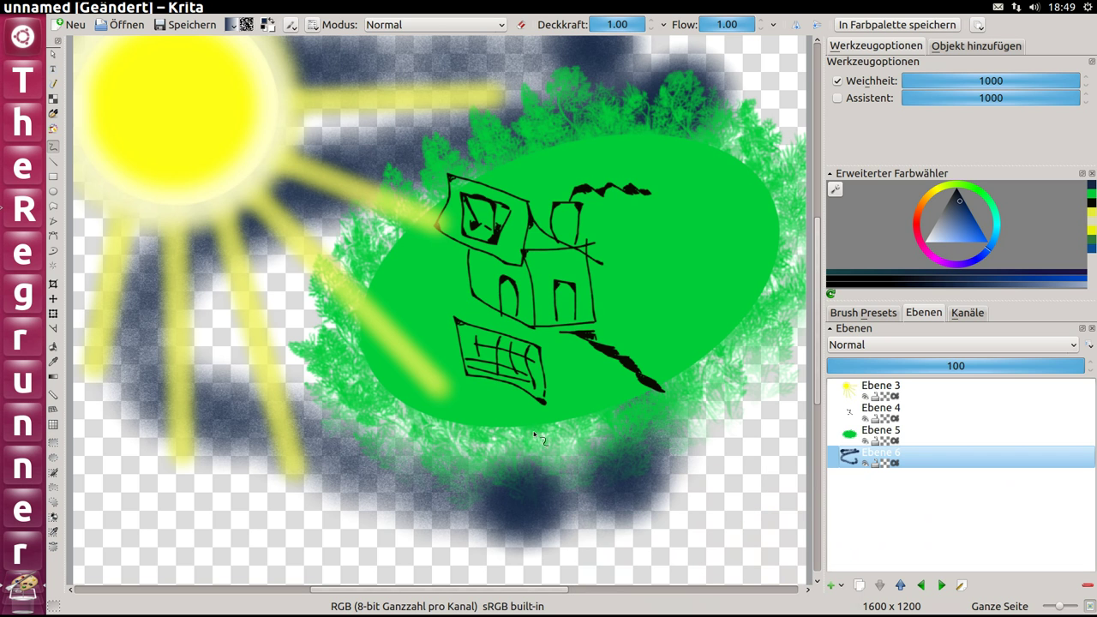
# Choose the Fill tool with a dark reddish brown, test and undo a fill, and add Ebene 7
pyautogui.click(54, 347)
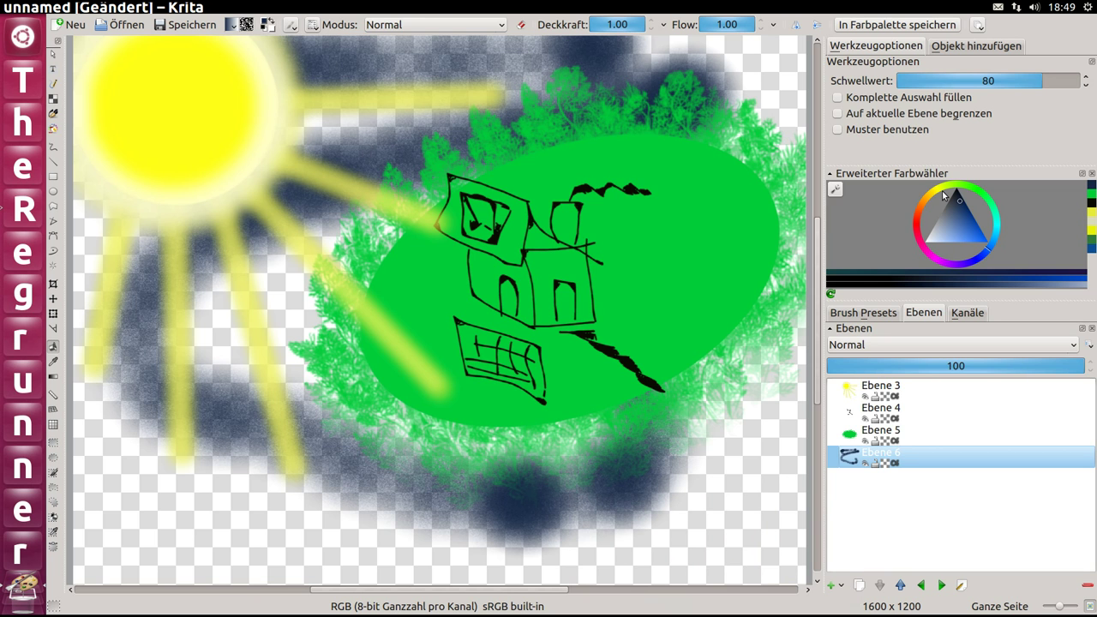
pyautogui.click(915, 224)
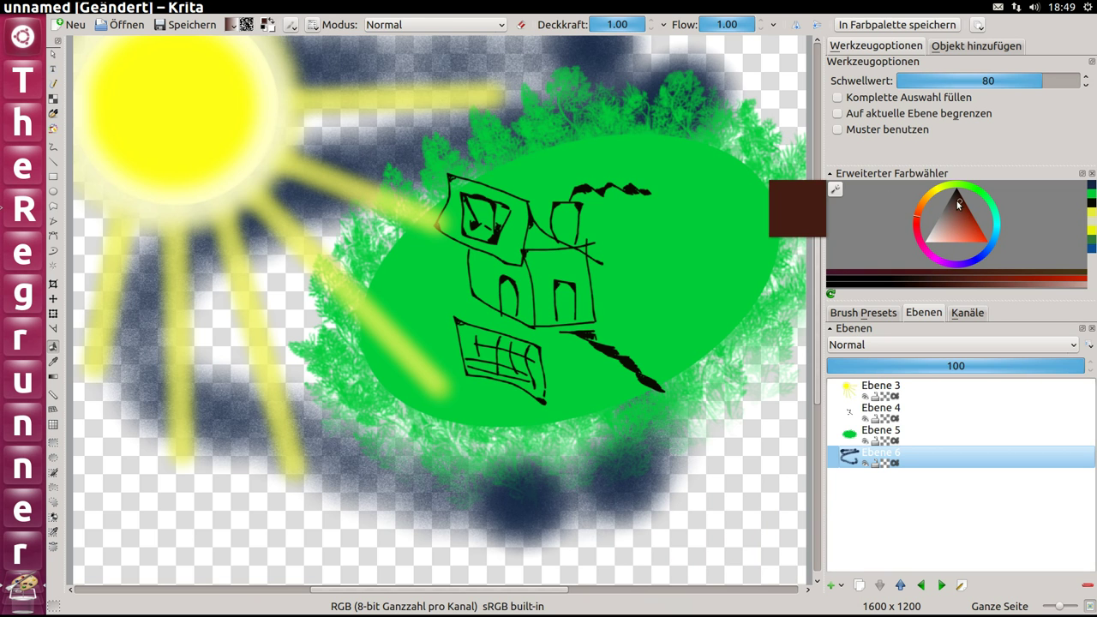
pyautogui.moveTo(958, 203); pyautogui.dragTo(963, 213)
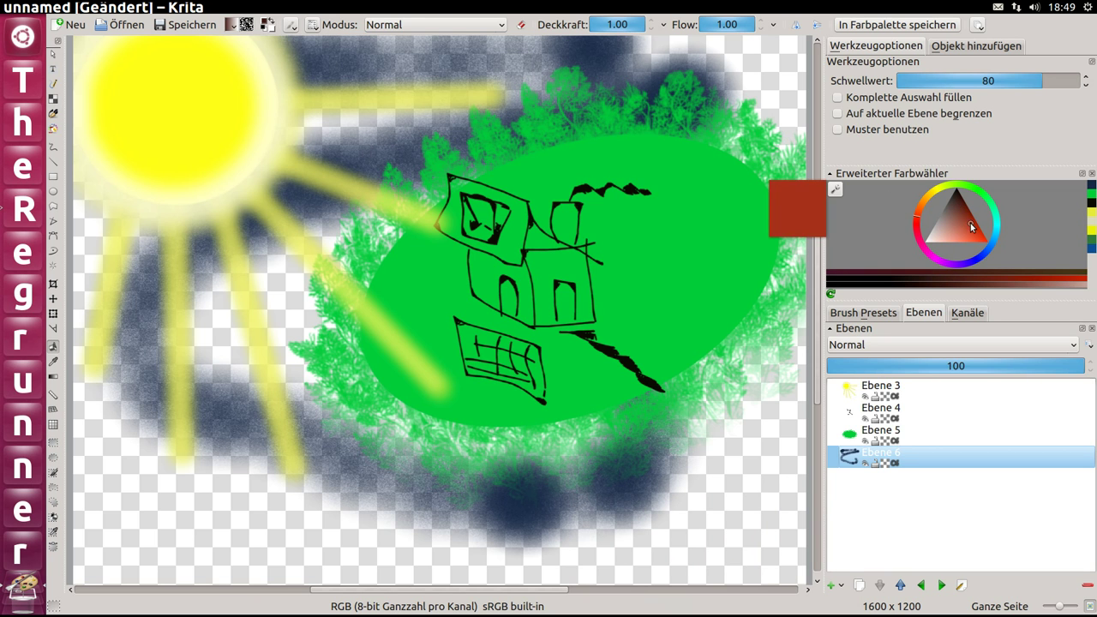
pyautogui.click(758, 465)
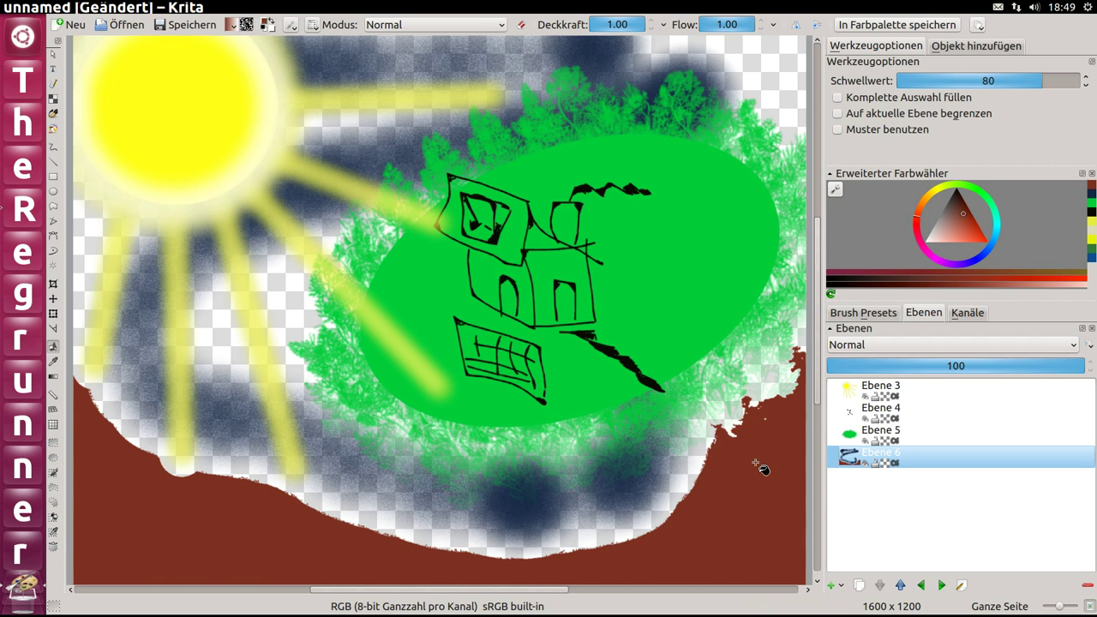
pyautogui.hotkey('ctrl', 'z')
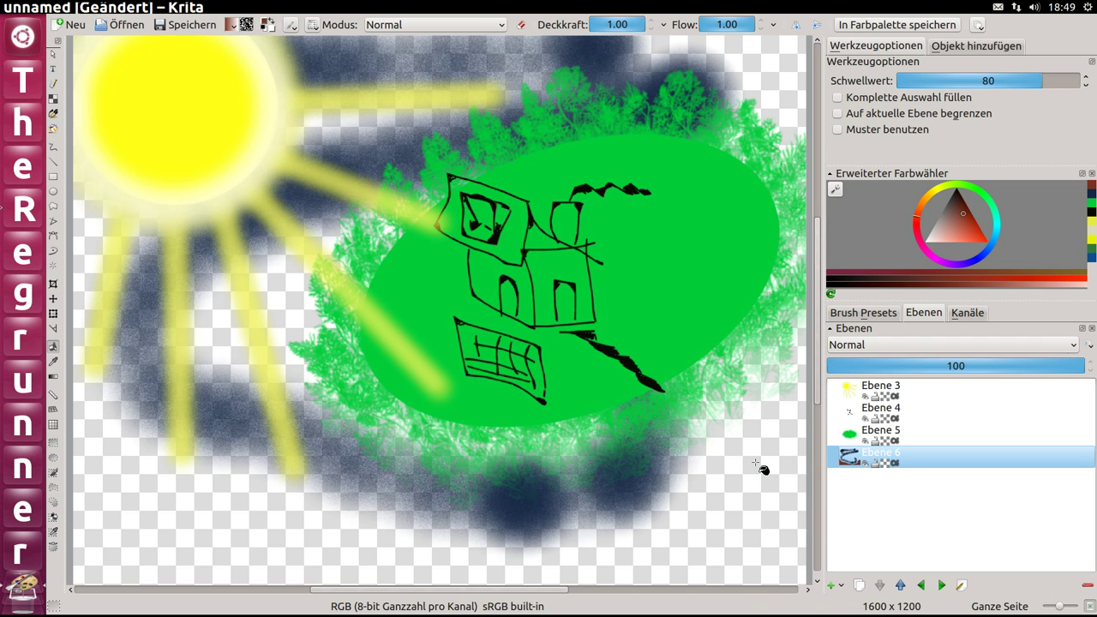
pyautogui.click(831, 586)
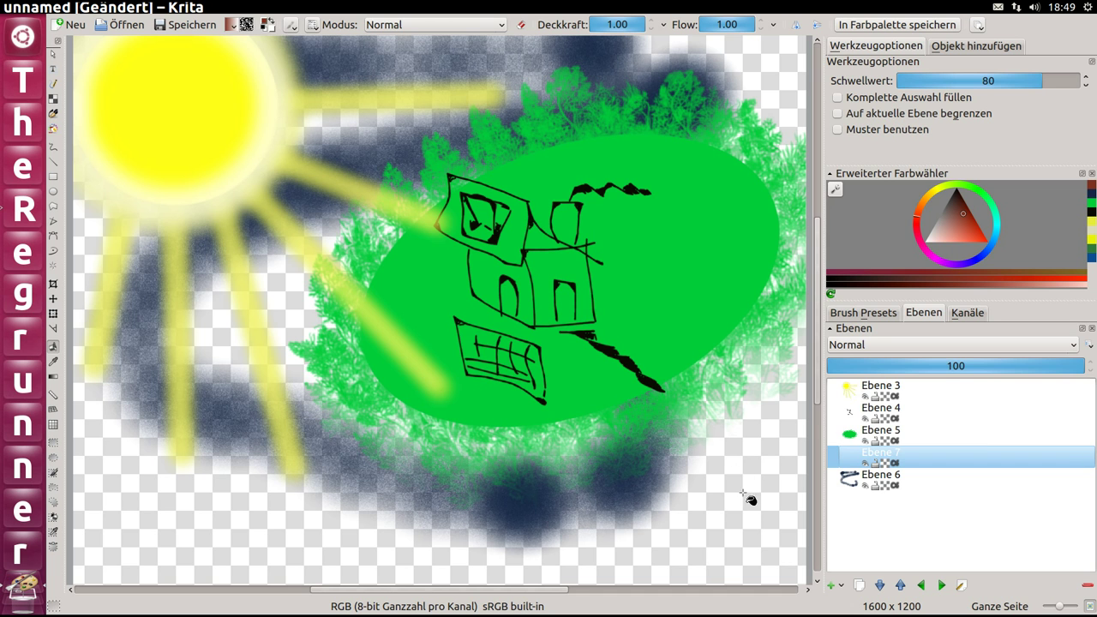
# Hide layers Ebene 3 to 6 and flood-fill Ebene 7 entirely with dark brown
pyautogui.click(865, 419)
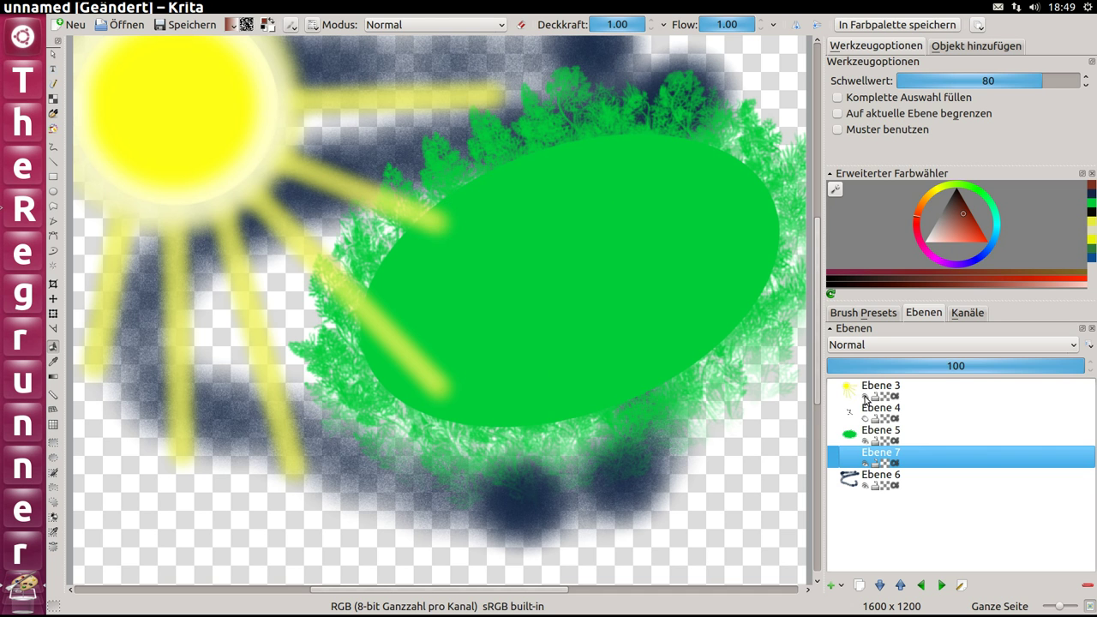
pyautogui.click(865, 397)
pyautogui.click(865, 441)
pyautogui.click(864, 486)
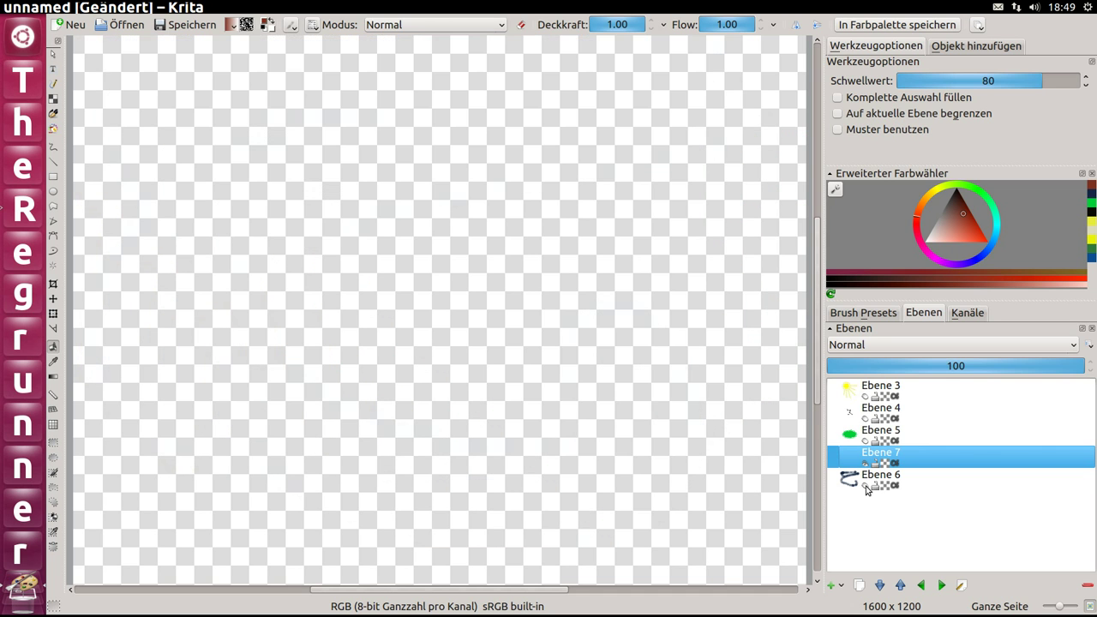
pyautogui.click(545, 283)
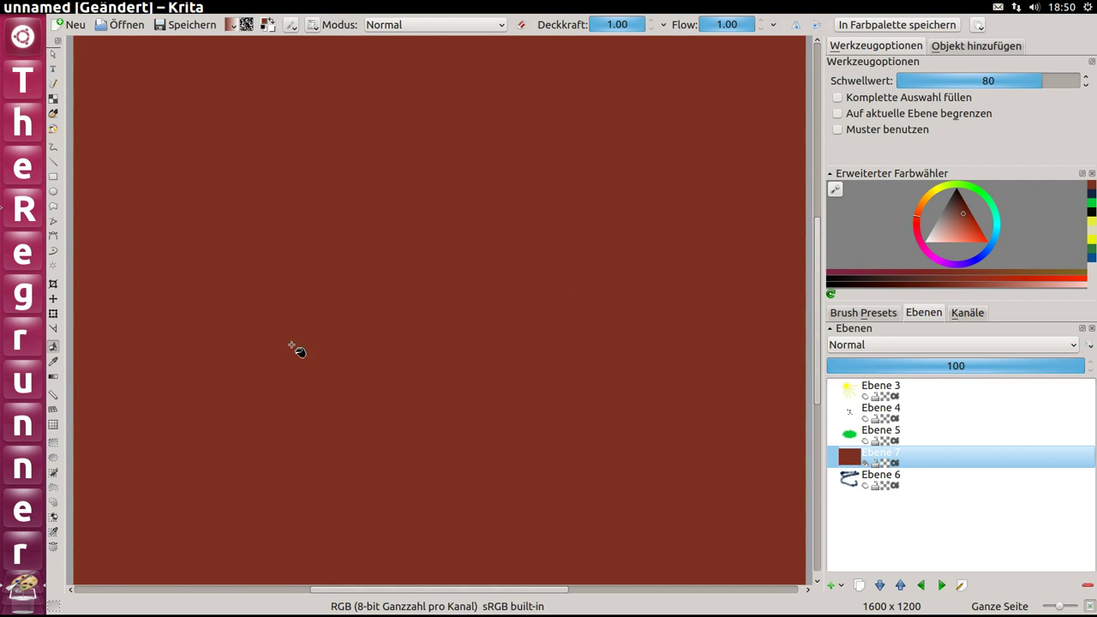
pyautogui.click(865, 485)
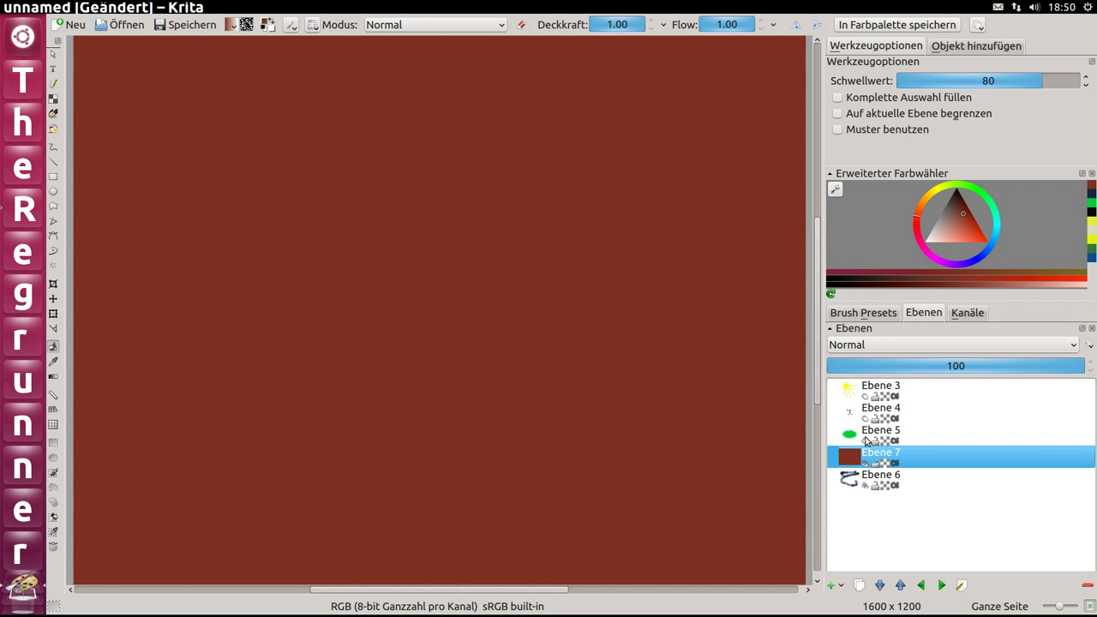
# Show the meadow, house and sun layers again and place blue Ebene 6 above brown Ebene 7
pyautogui.click(865, 440)
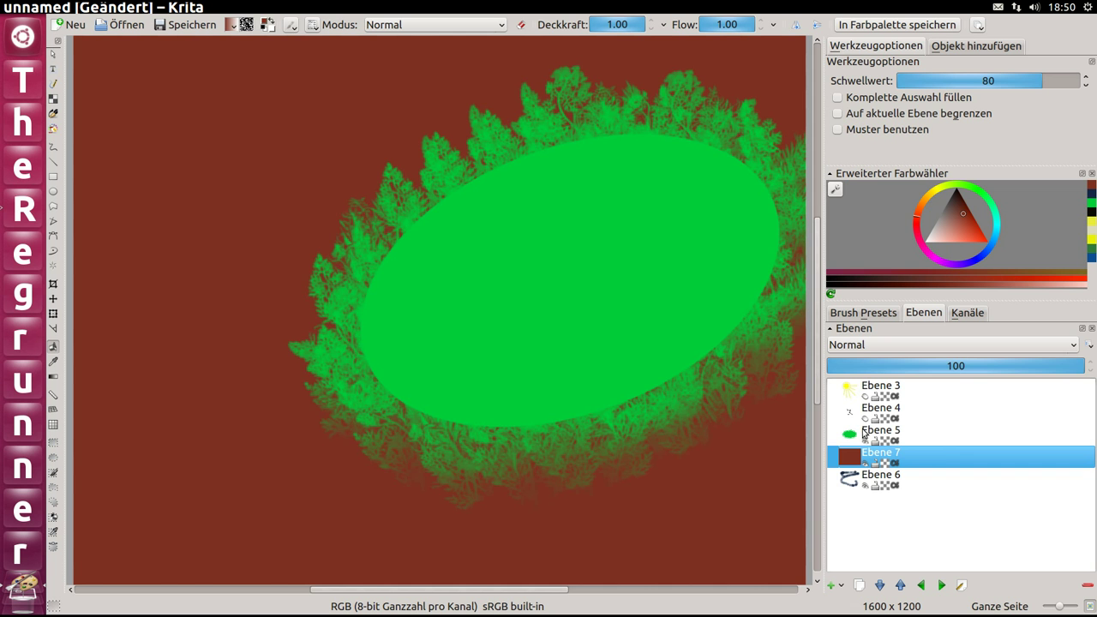
pyautogui.click(864, 420)
pyautogui.click(865, 397)
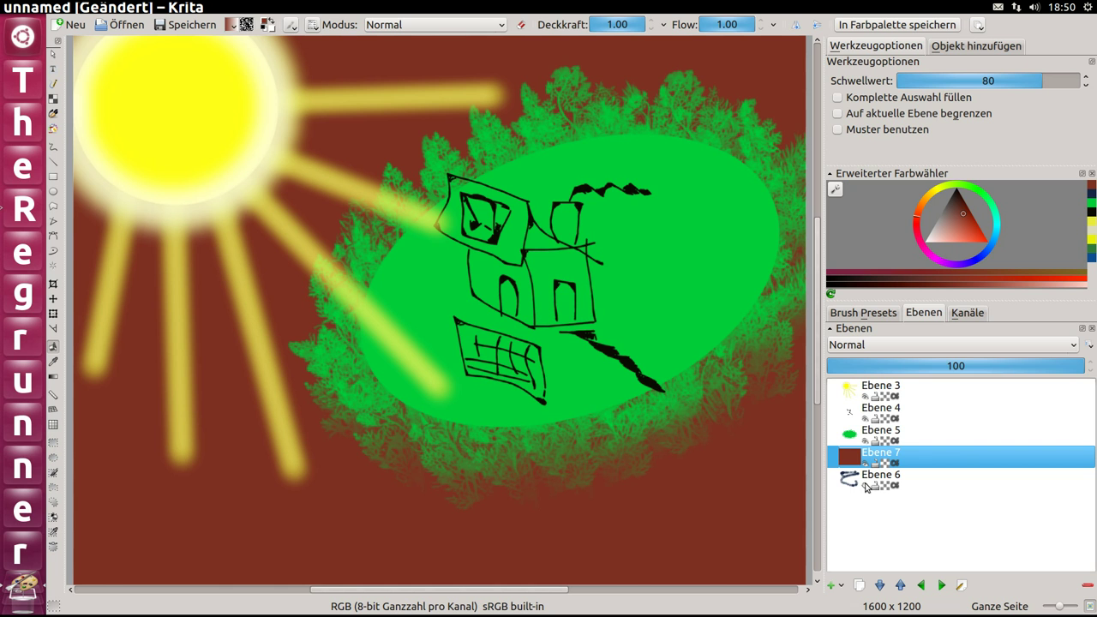
pyautogui.moveTo(866, 487); pyautogui.dragTo(904, 461)
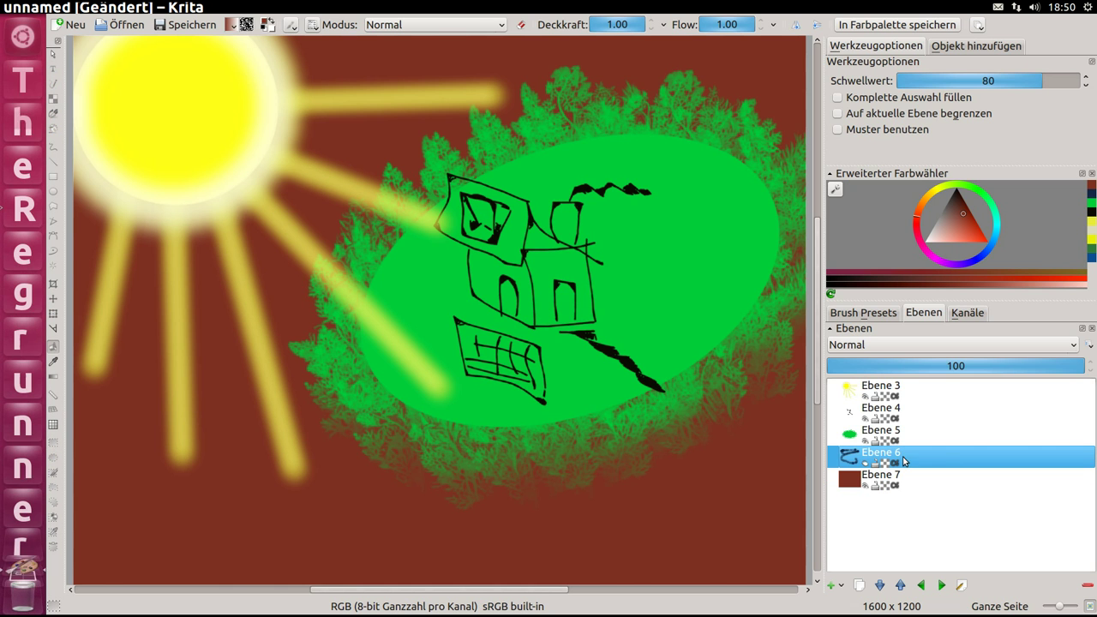
pyautogui.moveTo(850, 472)
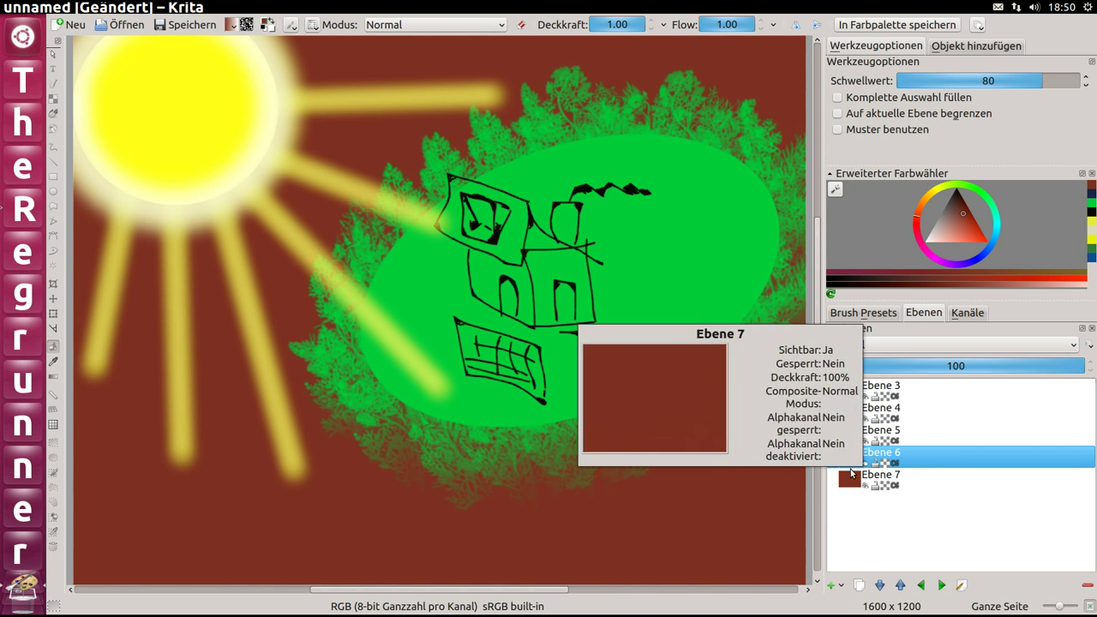
pyautogui.click(866, 464)
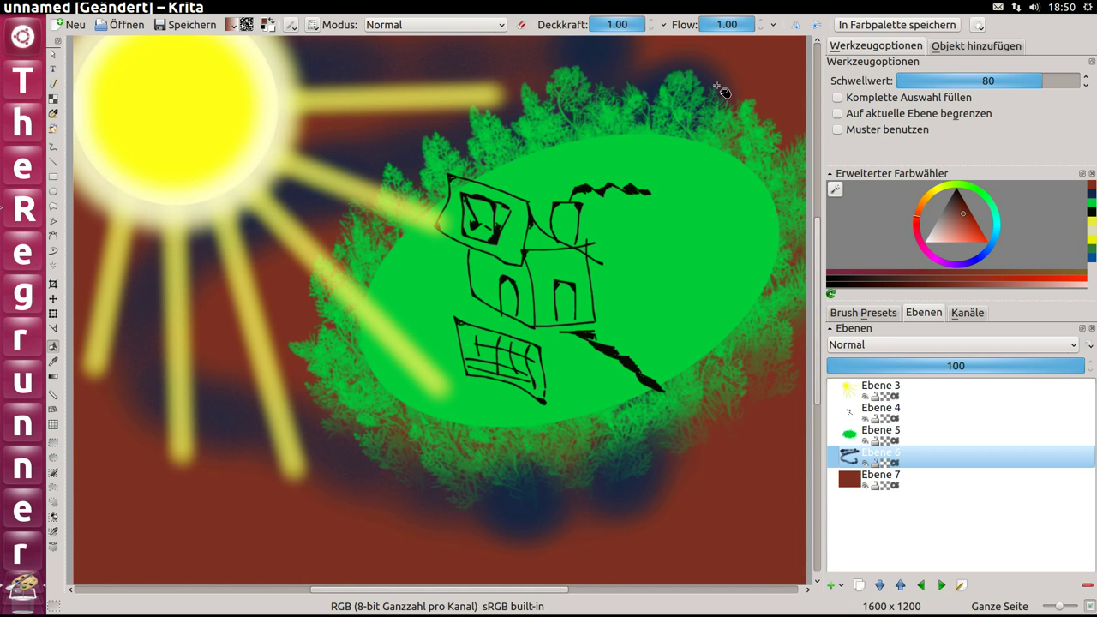
pyautogui.click(839, 317)
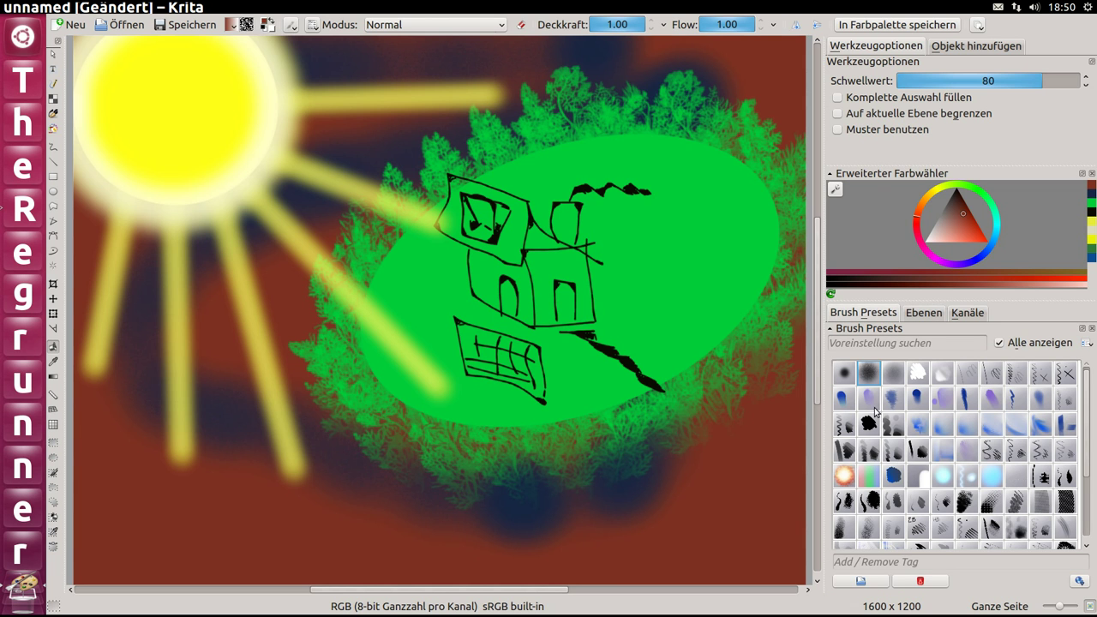
# Pick a different brush preset and hide the meadow, house sketch and sun layers (Ebene 5, 4, 3)
pyautogui.click(918, 477)
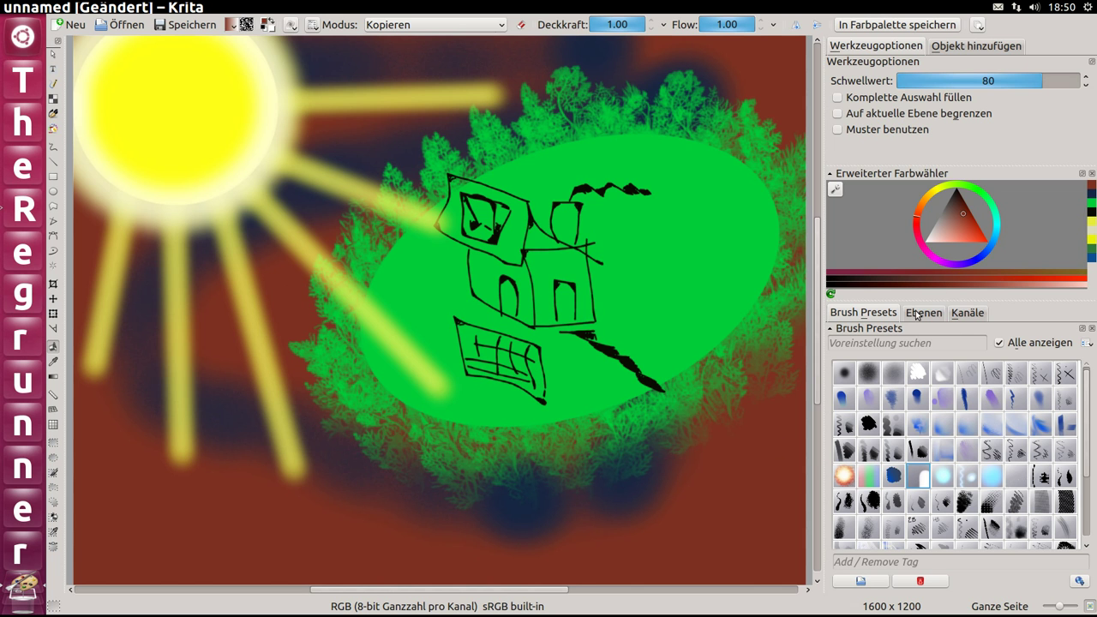
pyautogui.click(917, 313)
pyautogui.click(864, 441)
pyautogui.click(866, 419)
pyautogui.click(866, 397)
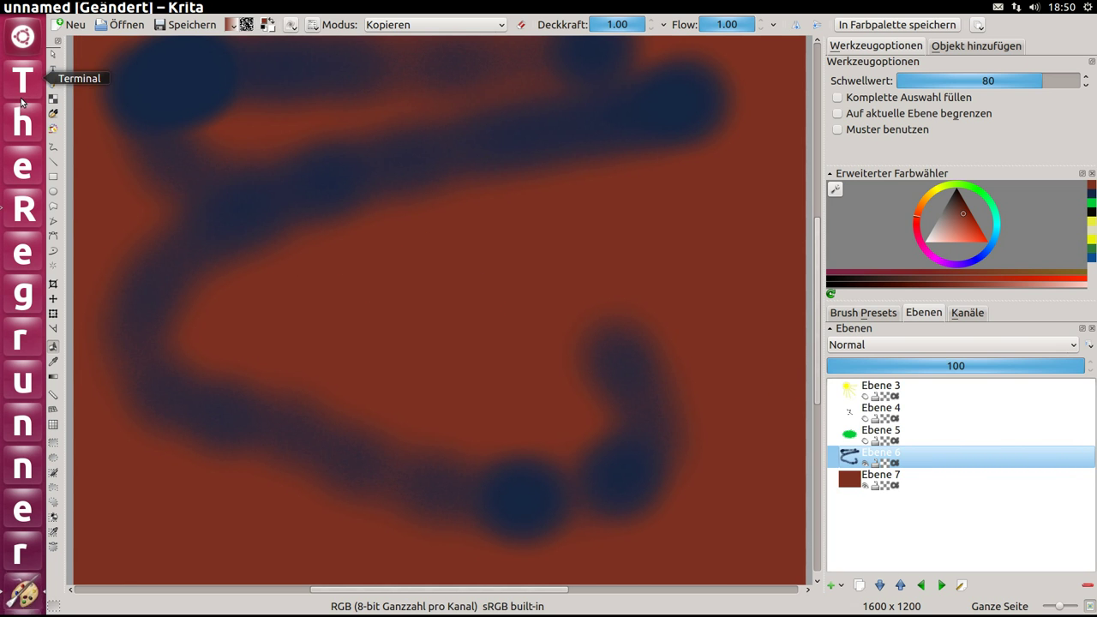
# Using the FX deform smear preset, drag the navy strokes into curling loops over the brown
pyautogui.click(53, 149)
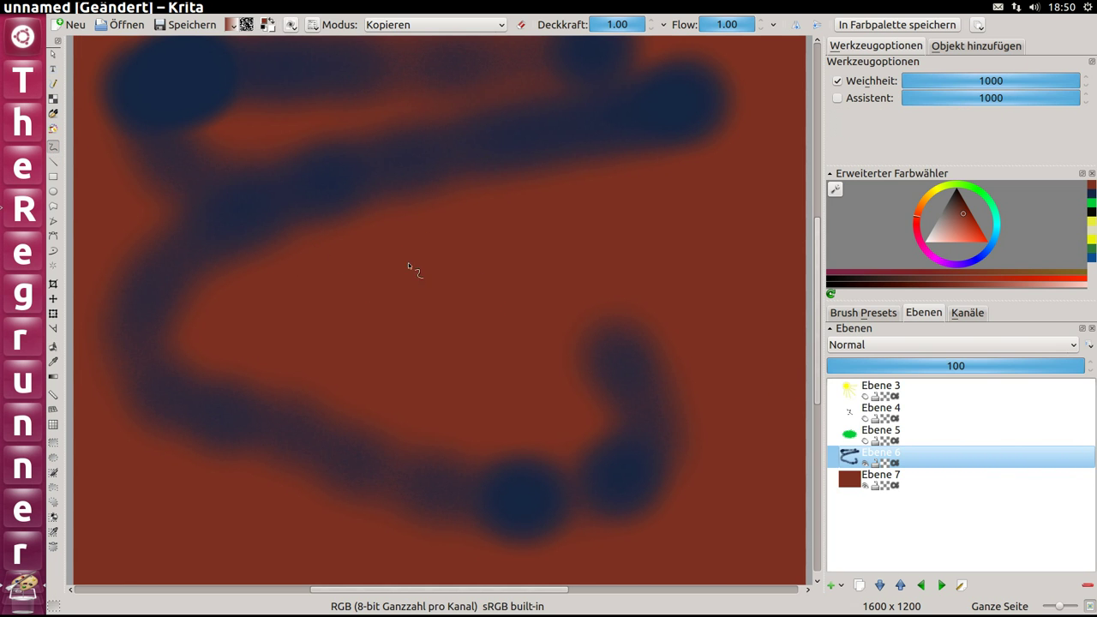
pyautogui.click(864, 314)
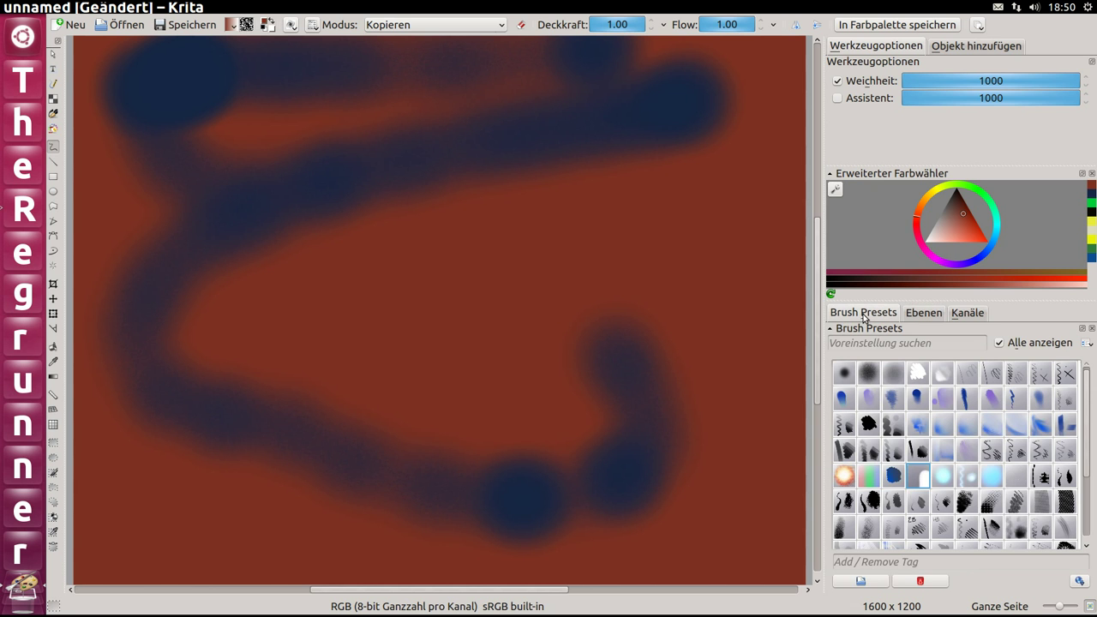
pyautogui.click(923, 482)
pyautogui.moveTo(466, 245); pyautogui.dragTo(351, 252)
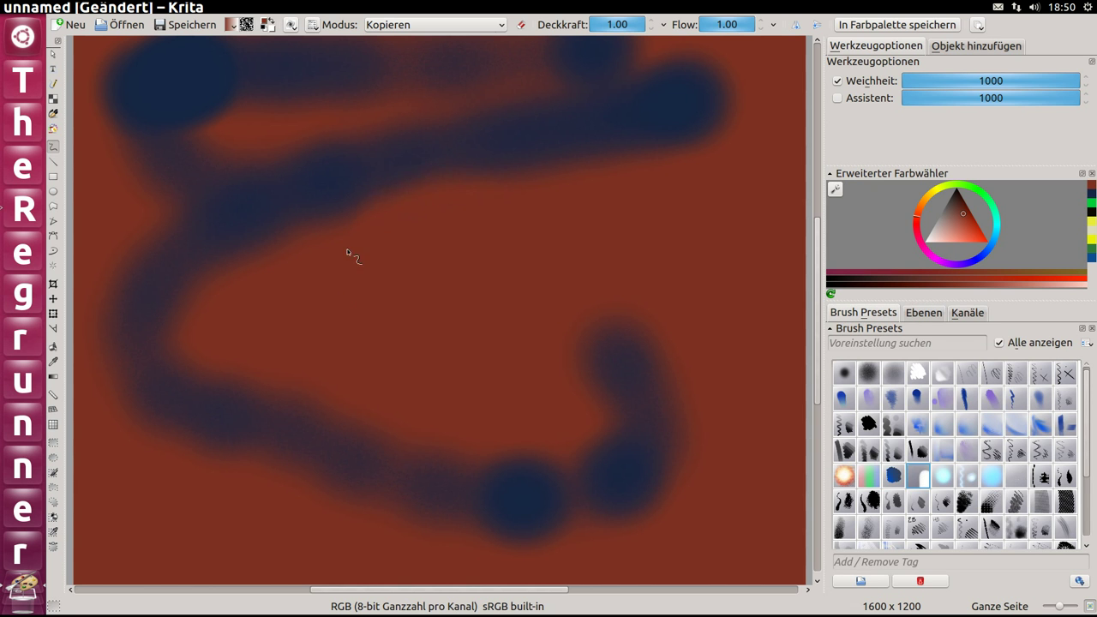
pyautogui.moveTo(630, 403); pyautogui.dragTo(163, 197)
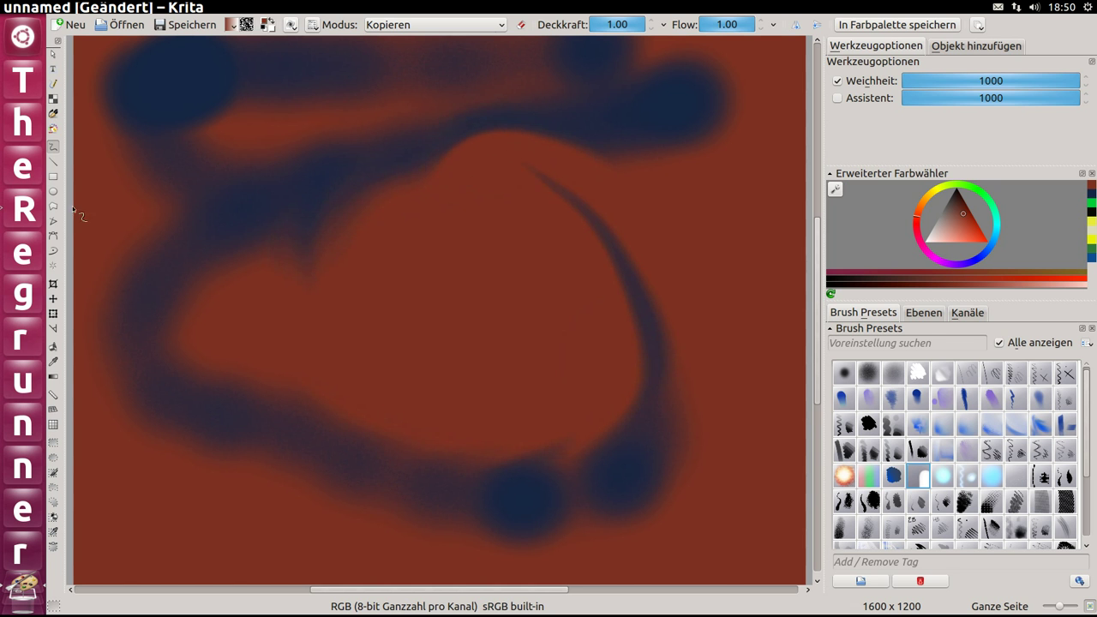
pyautogui.moveTo(328, 410); pyautogui.dragTo(606, 227)
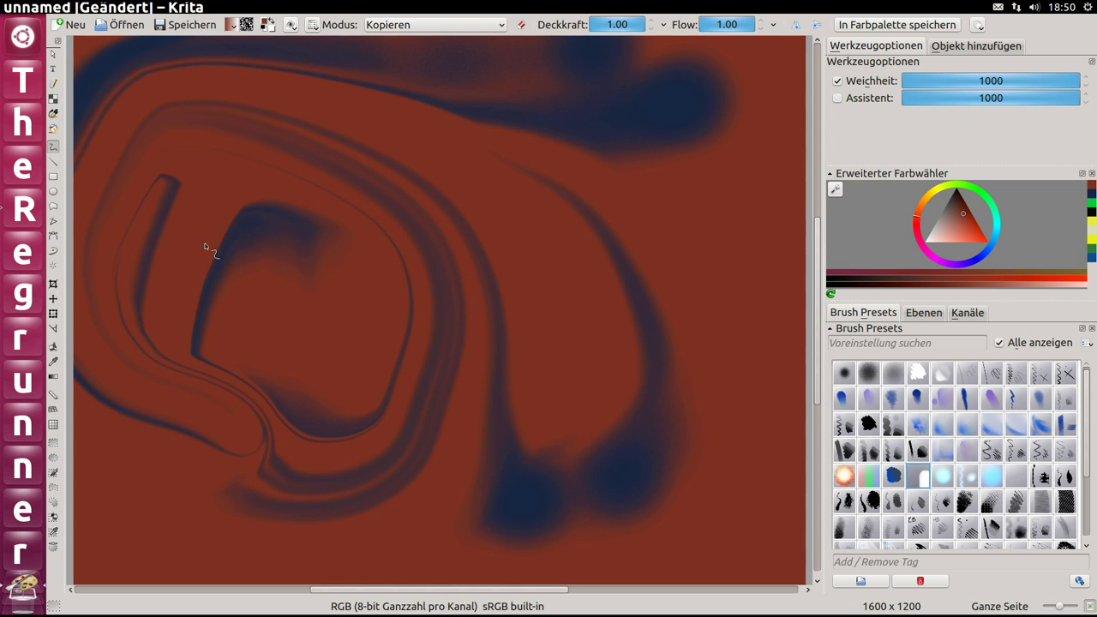
pyautogui.click(53, 266)
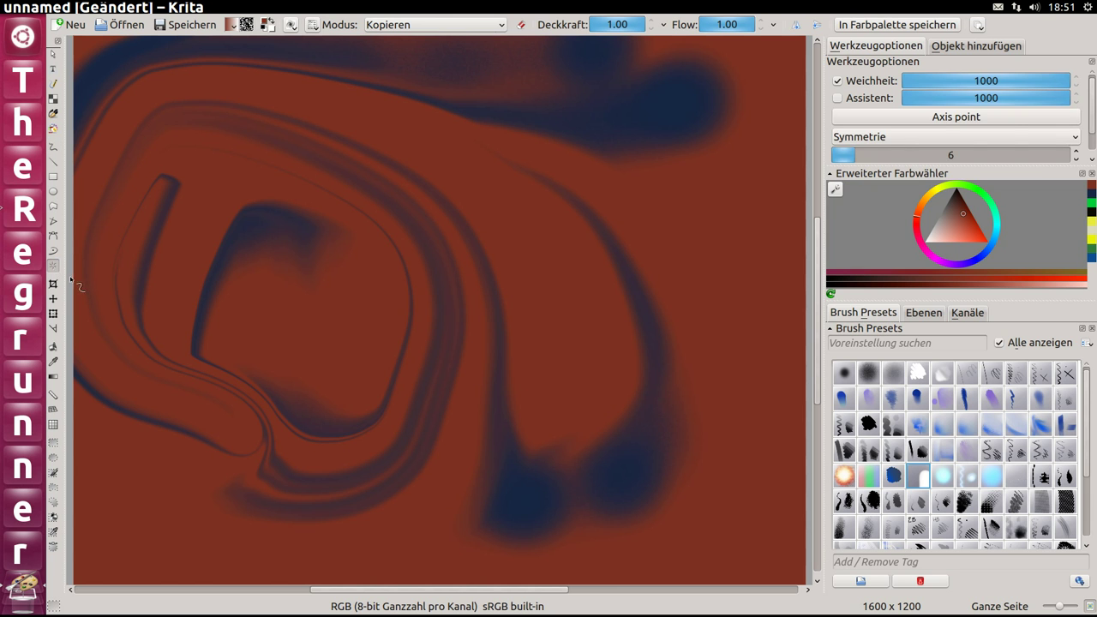
# Draw a thick bright-green vertical line near the centre using the Line tool and blob preset
pyautogui.click(53, 166)
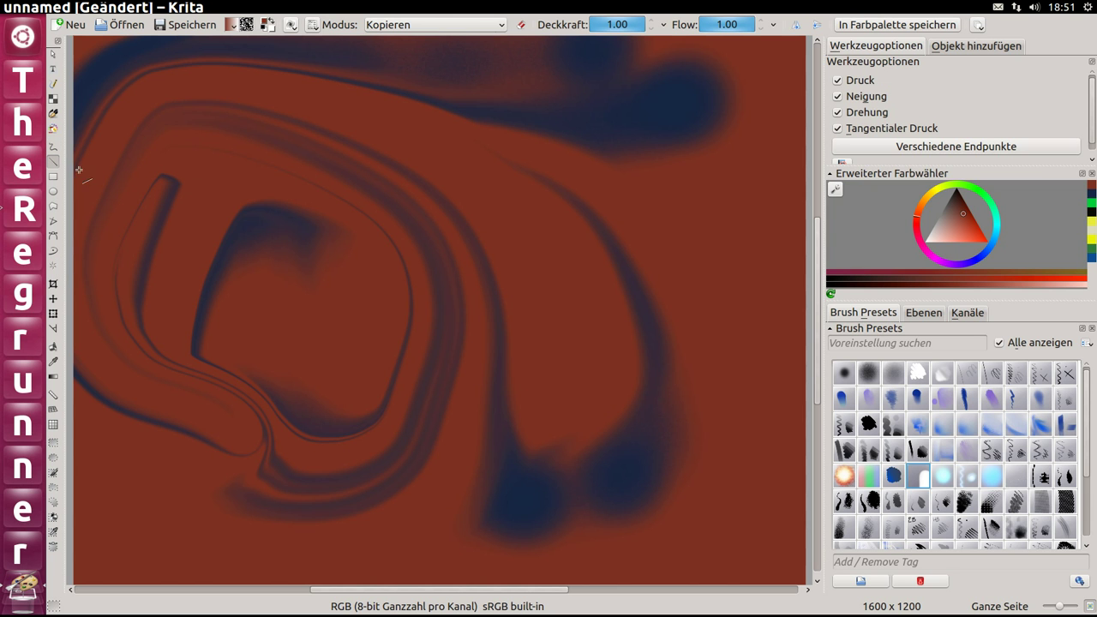
pyautogui.moveTo(960, 216)
pyautogui.mouseDown()
pyautogui.moveTo(973, 228)
pyautogui.moveTo(983, 199)
pyautogui.mouseUp()
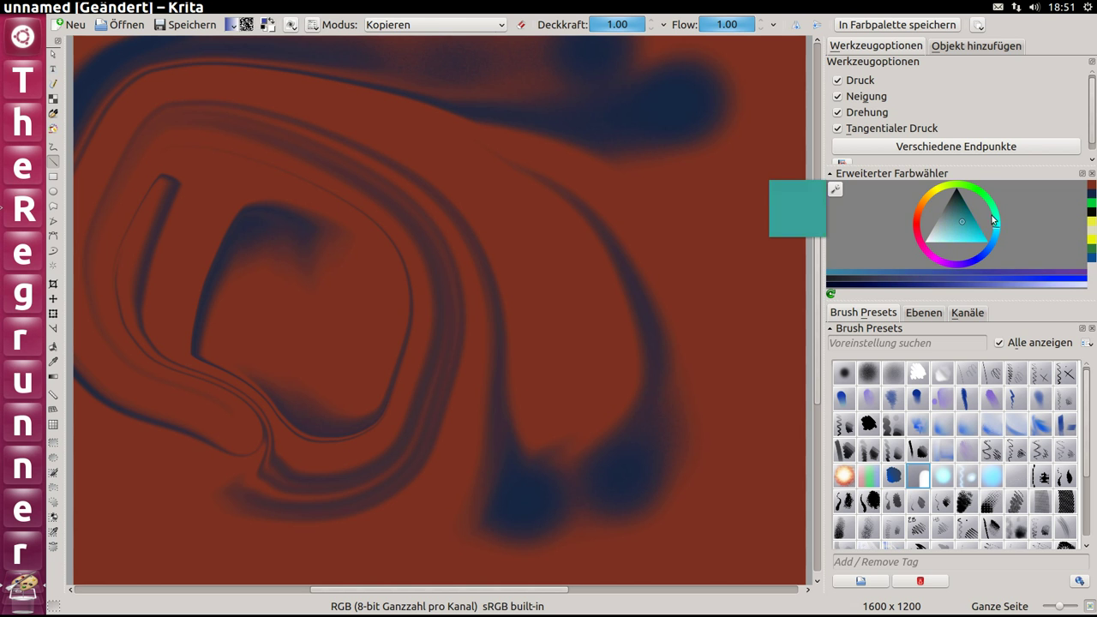
pyautogui.moveTo(438, 257); pyautogui.dragTo(431, 104)
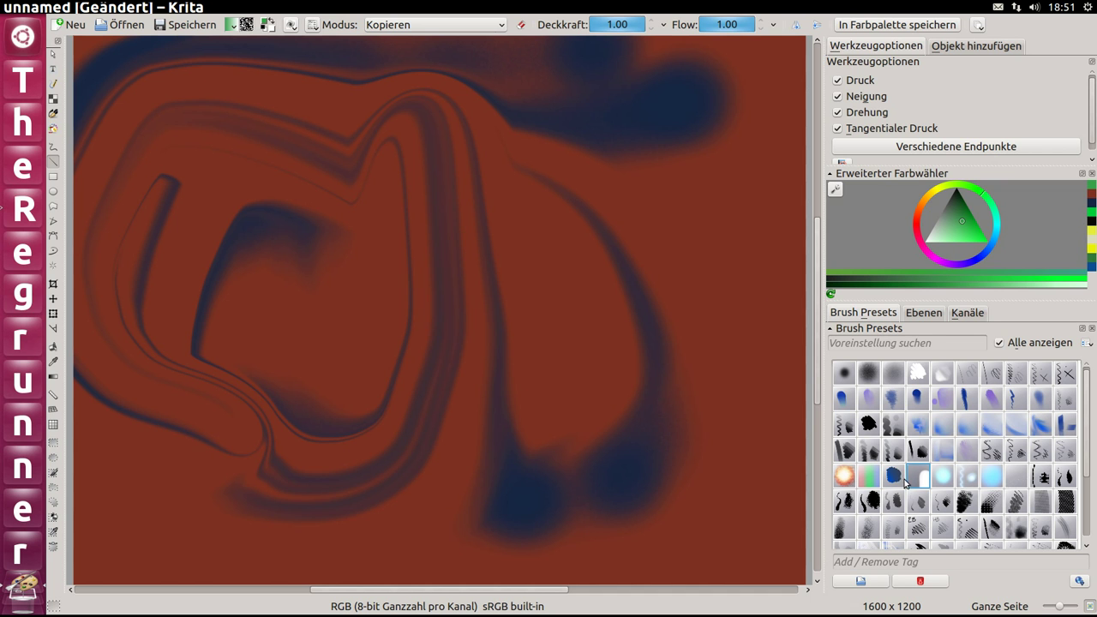
pyautogui.click(869, 424)
pyautogui.moveTo(429, 317); pyautogui.dragTo(423, 102)
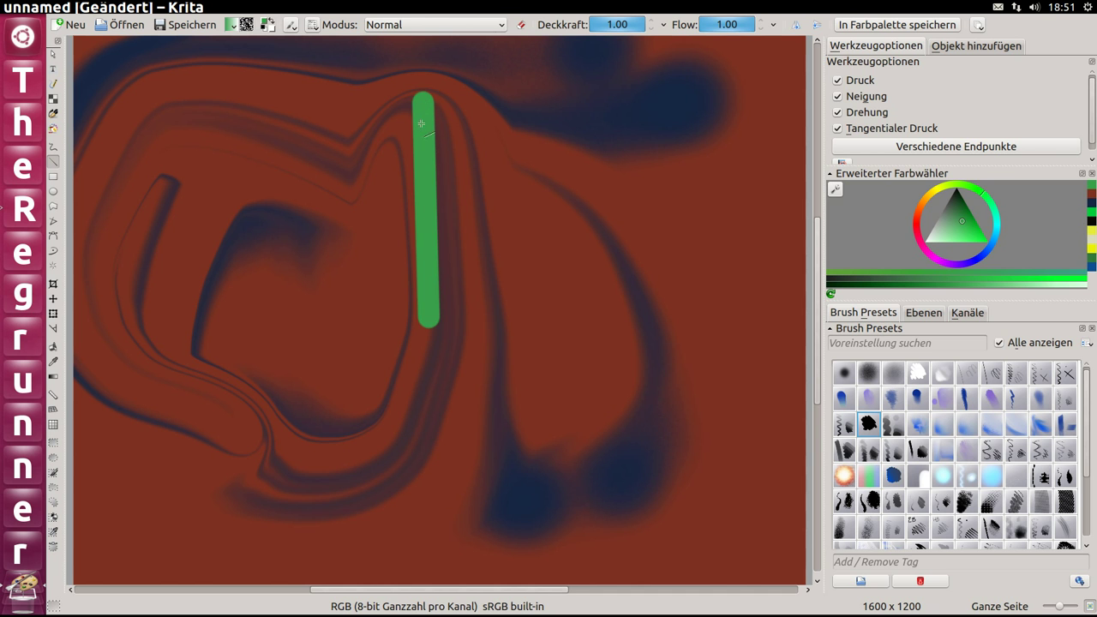
# Paint six-way symmetric green strokes into a star across the canvas, then choose a black textured preset
pyautogui.click(53, 266)
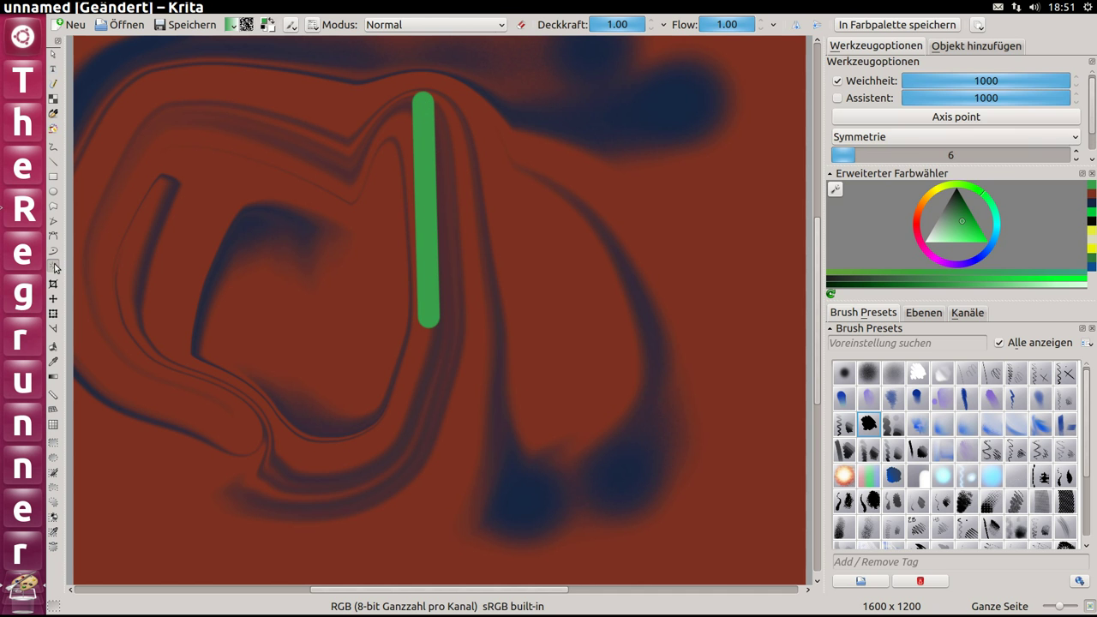
pyautogui.moveTo(270, 316); pyautogui.dragTo(433, 306)
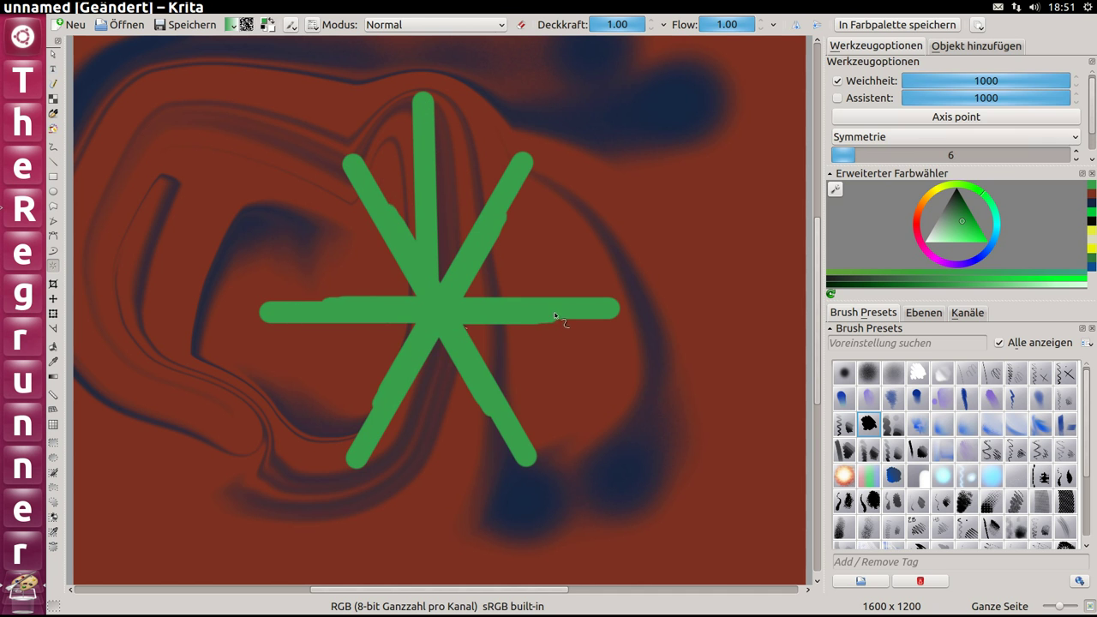
pyautogui.moveTo(325, 285); pyautogui.dragTo(300, 198)
pyautogui.moveTo(184, 135)
pyautogui.mouseDown()
pyautogui.moveTo(507, 135)
pyautogui.moveTo(477, 180)
pyautogui.mouseUp()
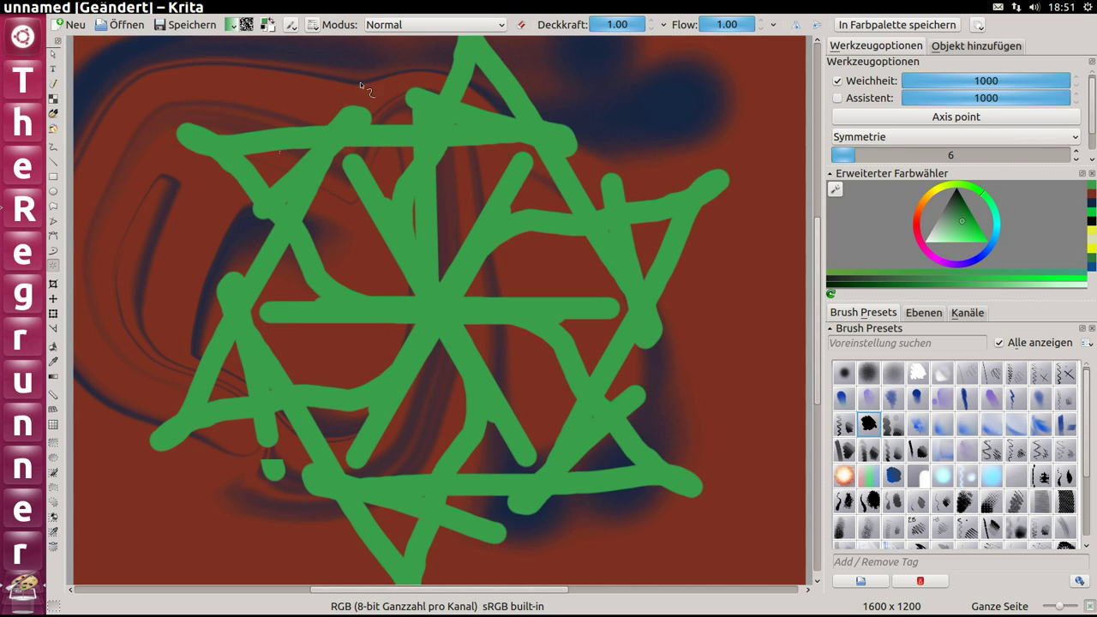
pyautogui.moveTo(386, 351)
pyautogui.mouseDown()
pyautogui.moveTo(218, 136)
pyautogui.moveTo(119, 241)
pyautogui.mouseUp()
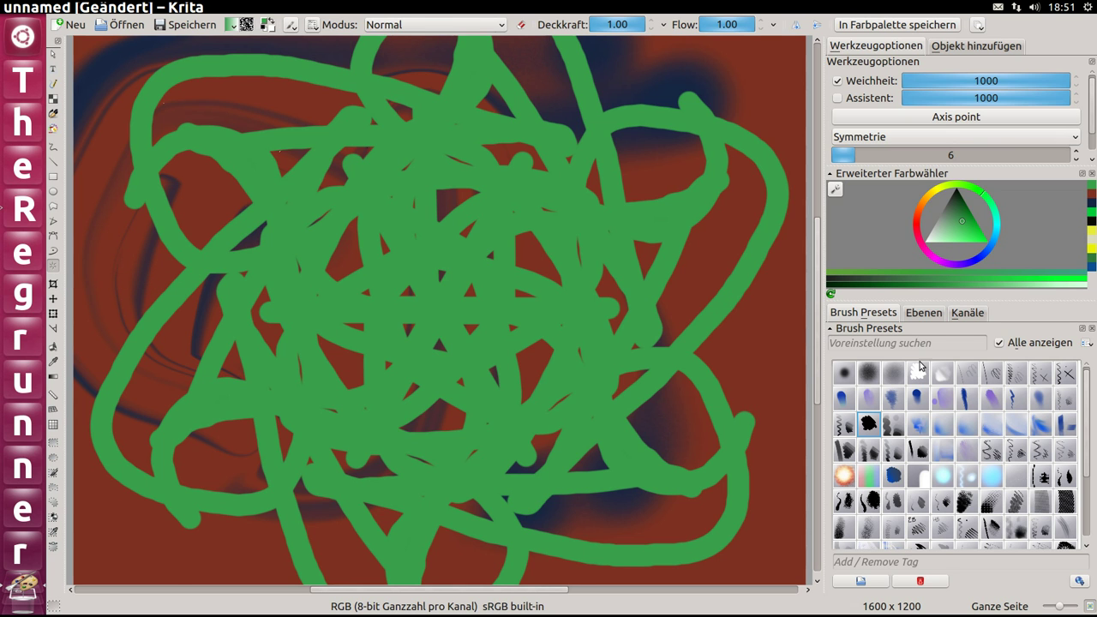
pyautogui.moveTo(1088, 437); pyautogui.dragTo(1091, 474)
pyautogui.click(1065, 450)
# Fill the red gaps with dark hatching and set the paint colour to near-black
pyautogui.click(442, 233)
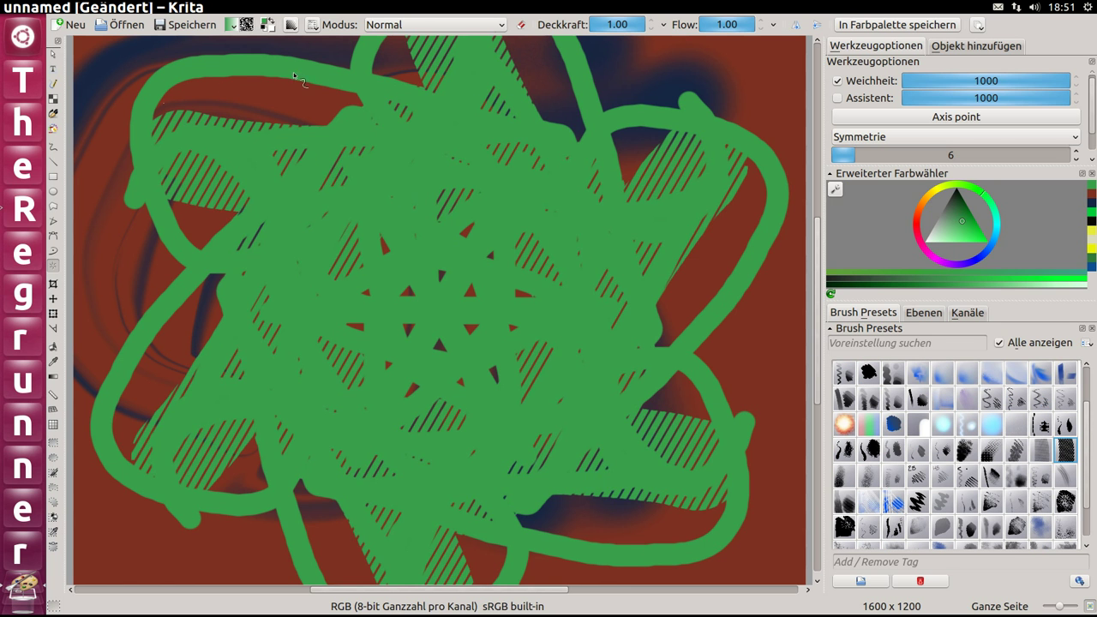
pyautogui.click(954, 218)
pyautogui.moveTo(954, 218); pyautogui.dragTo(955, 190)
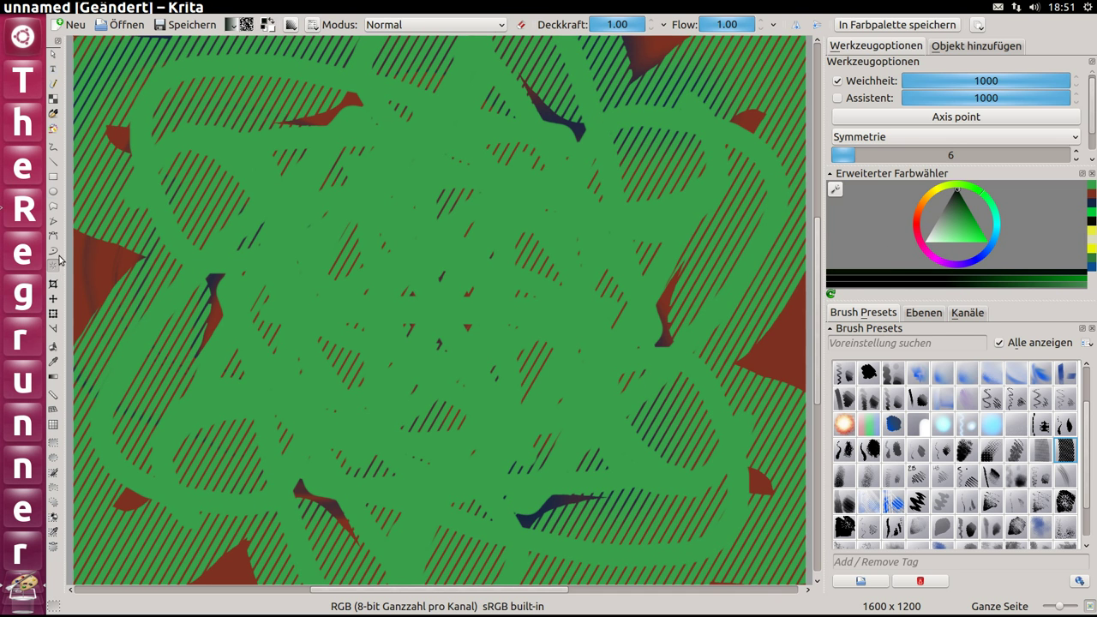
# Draw hatched straight lines: two crossing diagonals forming an X and a short left-edge stroke
pyautogui.click(53, 162)
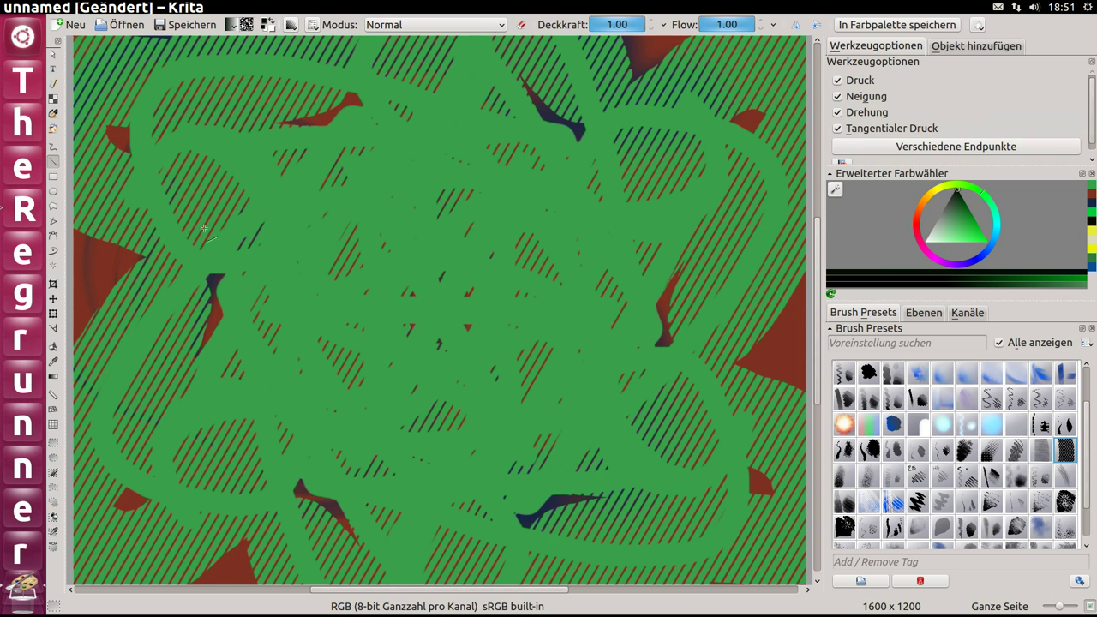
pyautogui.click(1040, 449)
pyautogui.moveTo(147, 155); pyautogui.dragTo(688, 464)
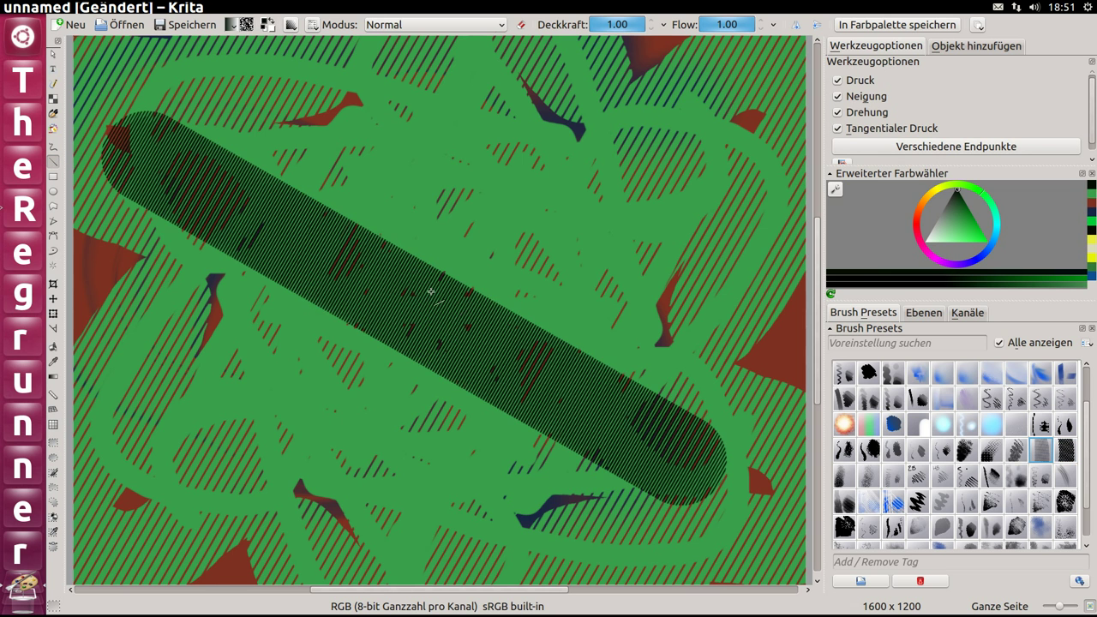
pyautogui.moveTo(631, 153); pyautogui.dragTo(92, 501)
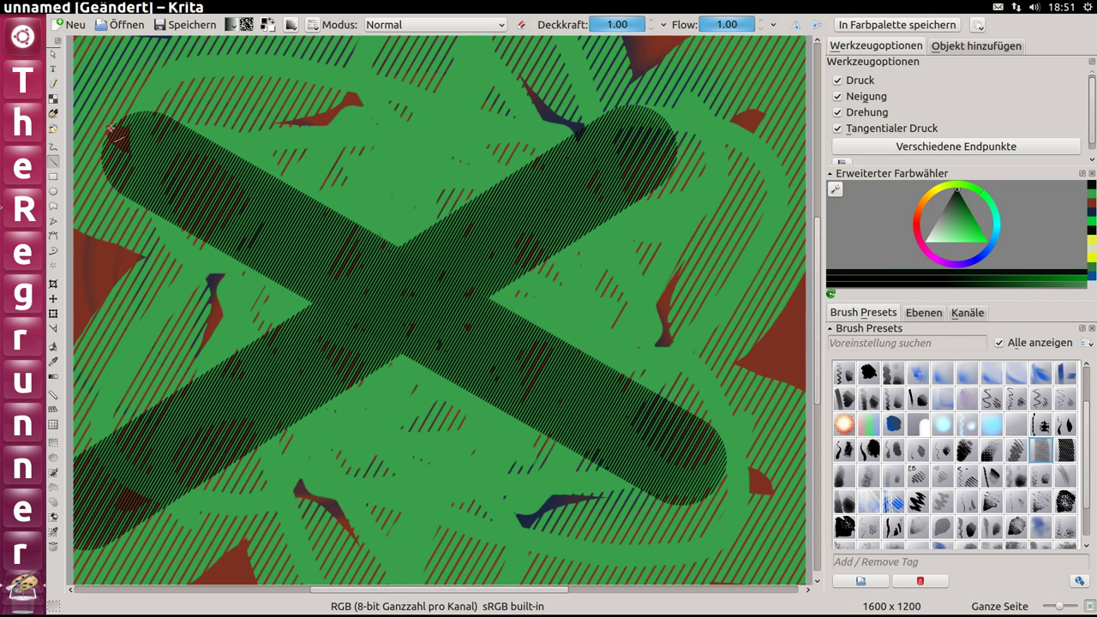
pyautogui.moveTo(103, 461); pyautogui.dragTo(105, 473)
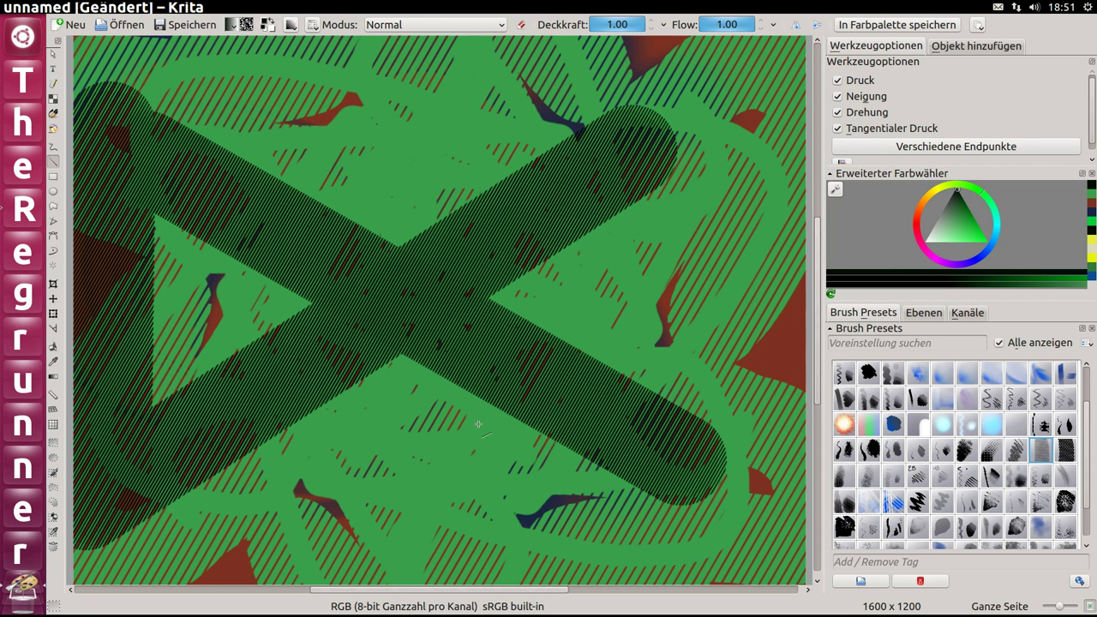
pyautogui.click(919, 314)
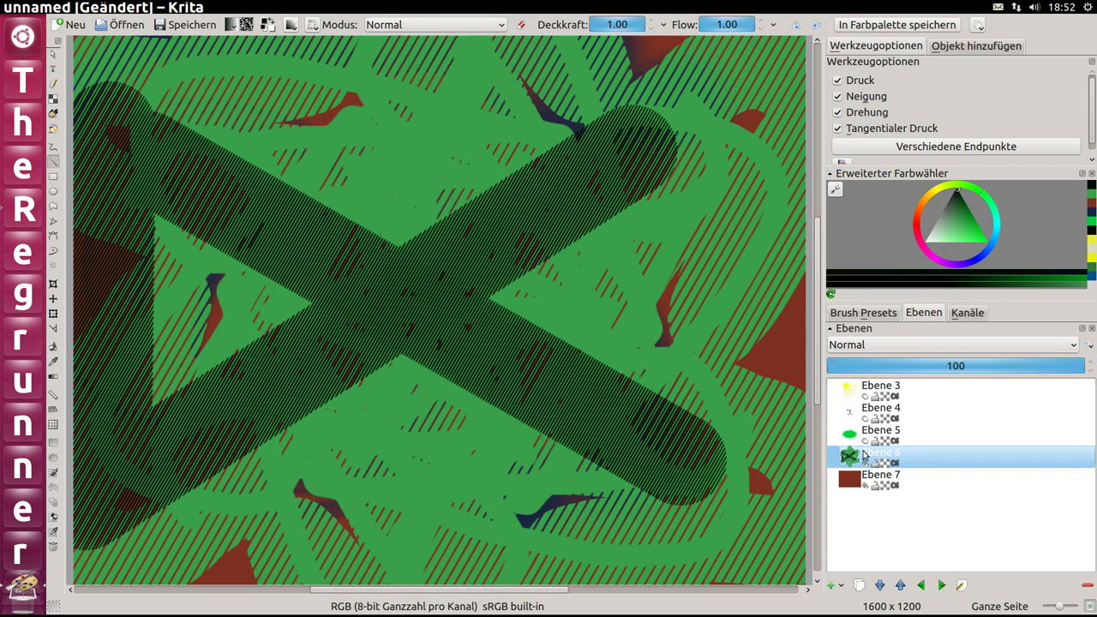
# Make the meadow, house and sun layers (Ebene 5, 4, 3) visible and hide the hatched Ebene 6
pyautogui.click(865, 440)
pyautogui.click(865, 419)
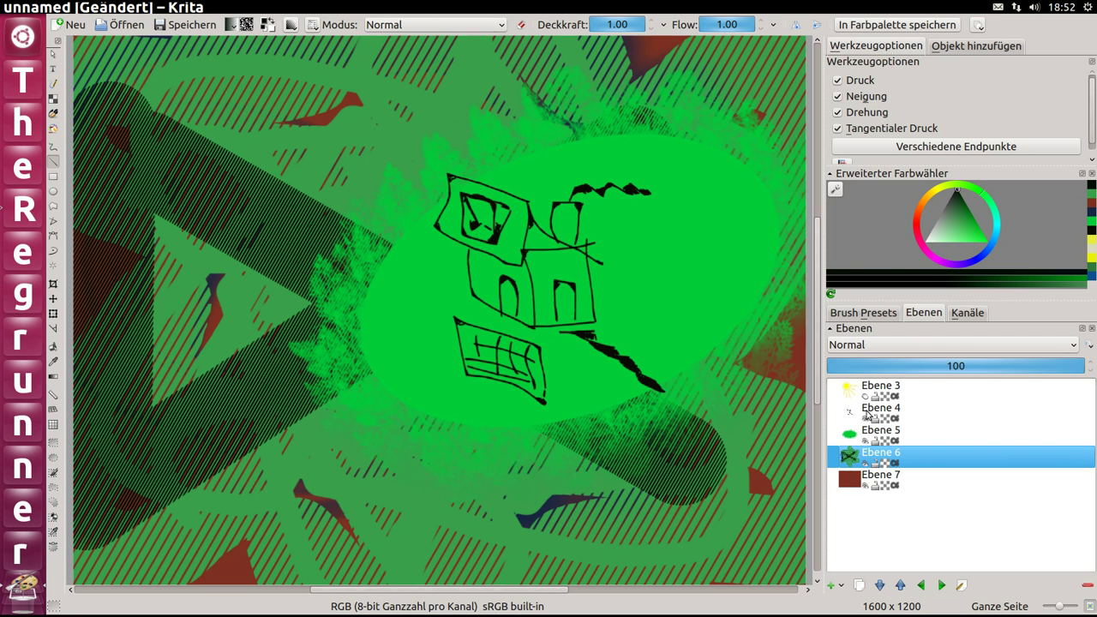
pyautogui.click(865, 396)
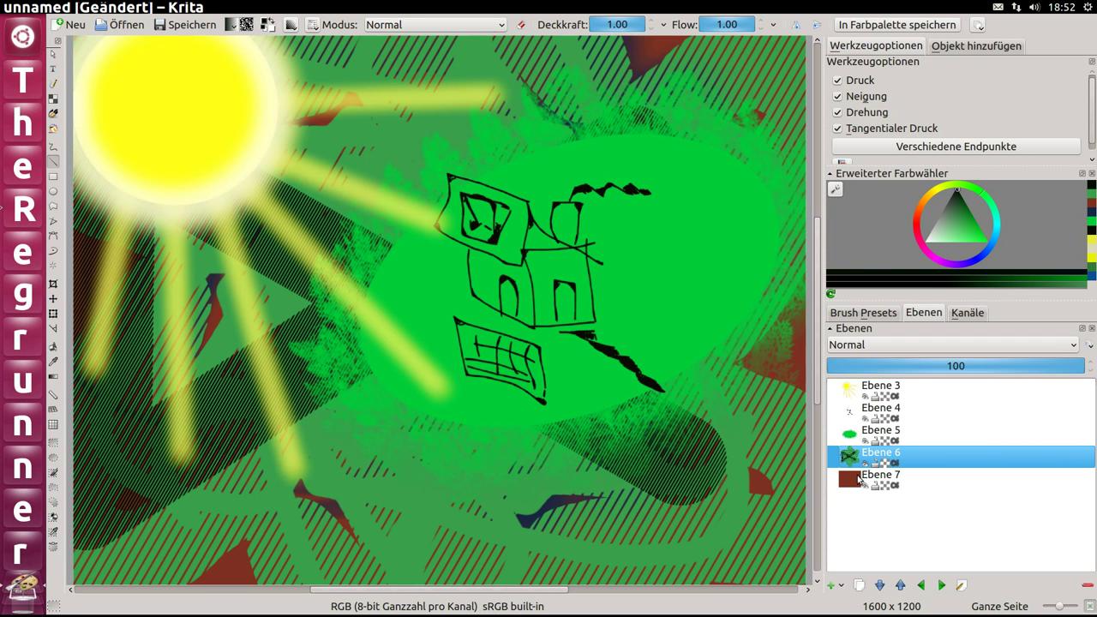
pyautogui.click(865, 463)
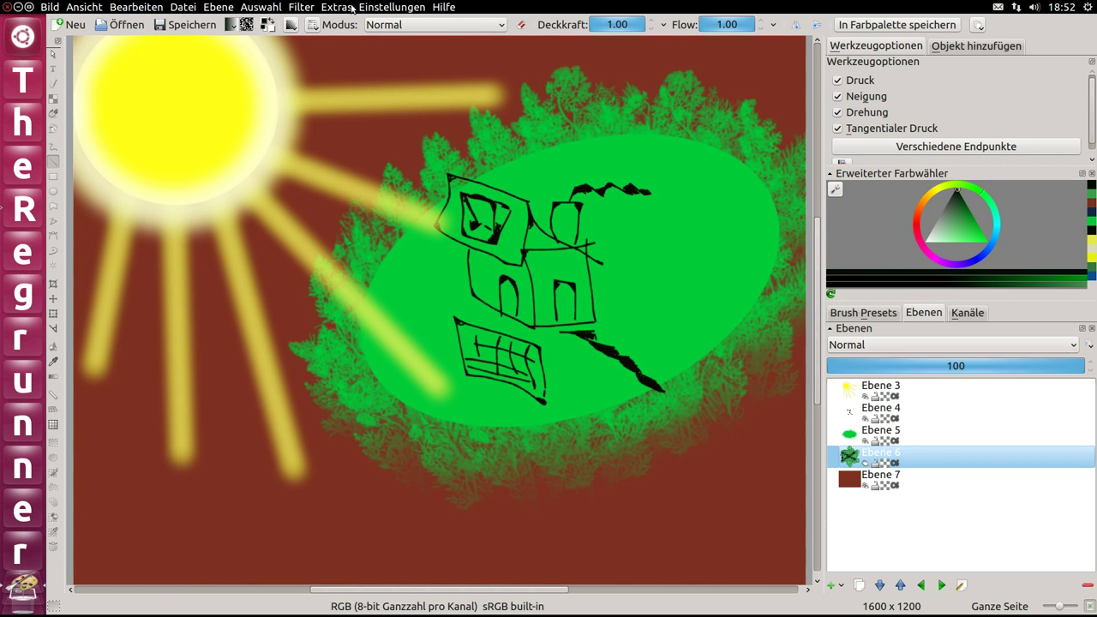
# Apply Gaußsches Weichzeichnen with radius 5 to the sun layer Ebene 3
pyautogui.click(302, 8)
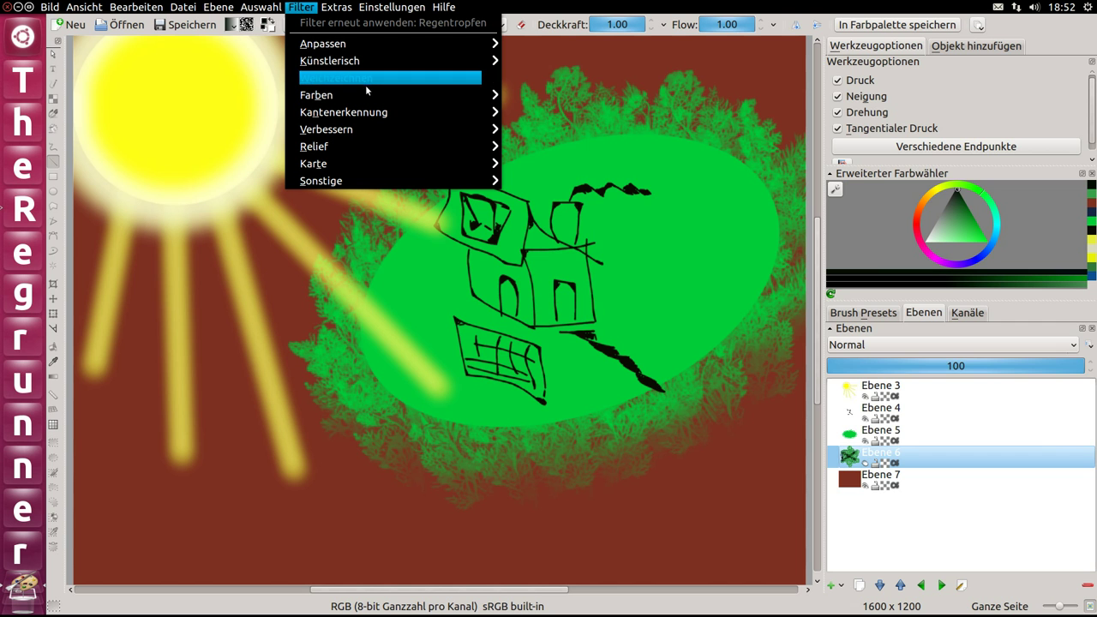
pyautogui.click(301, 8)
pyautogui.click(302, 8)
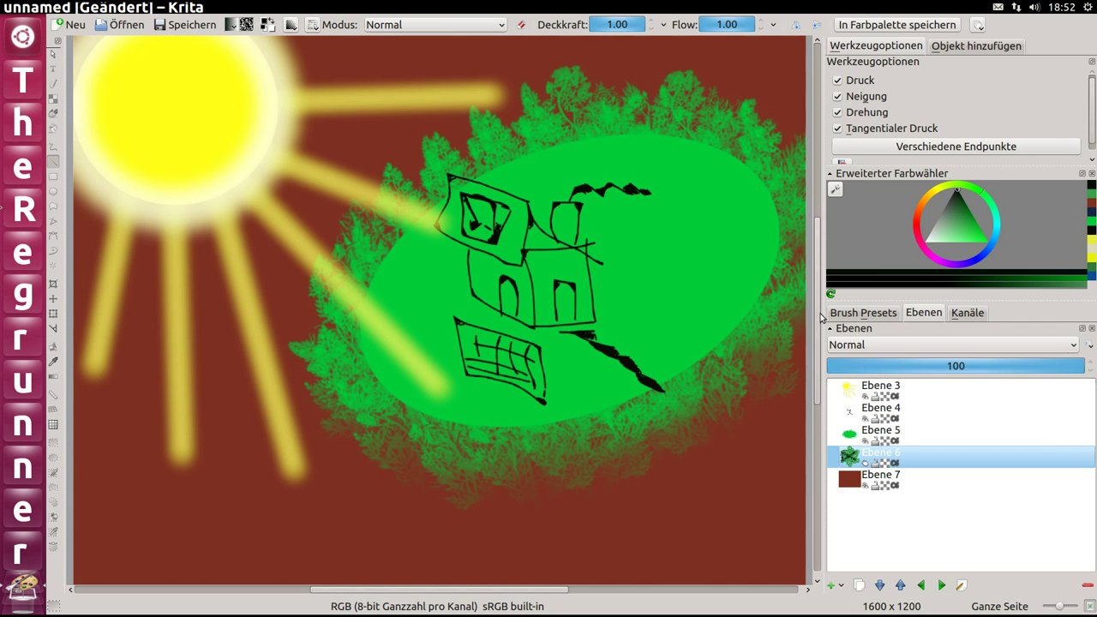
pyautogui.click(888, 392)
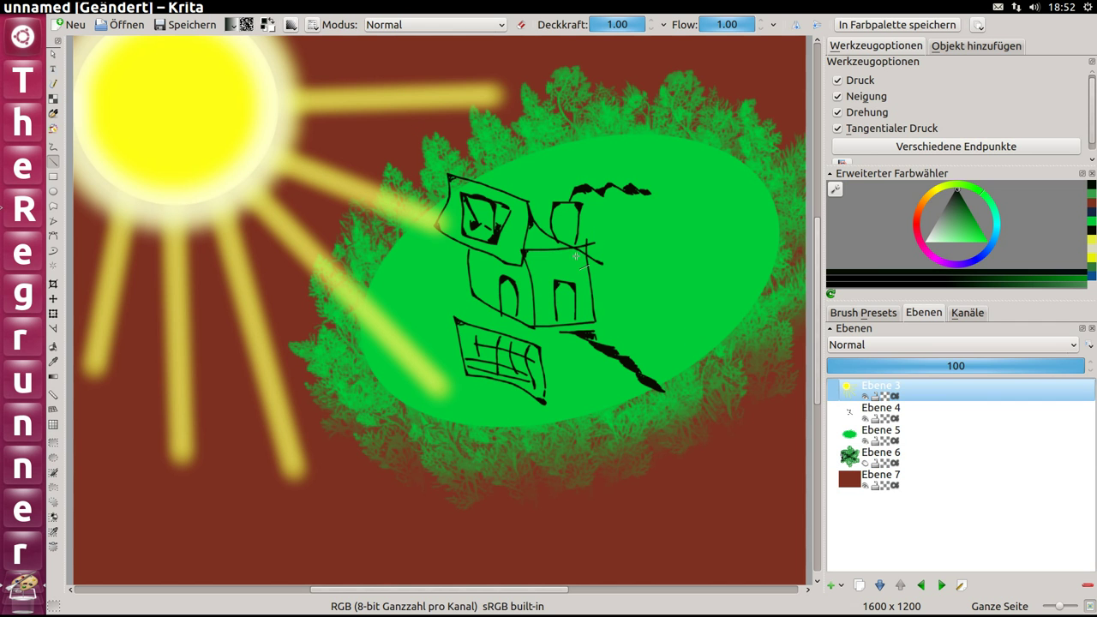
pyautogui.click(297, 8)
pyautogui.moveTo(390, 78)
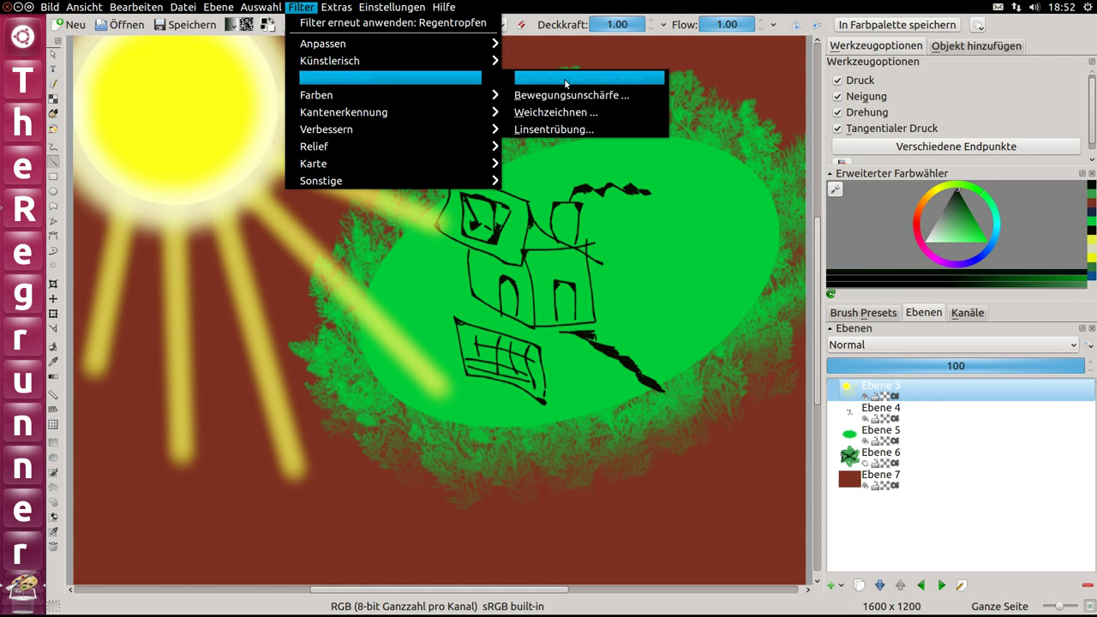
pyautogui.click(570, 78)
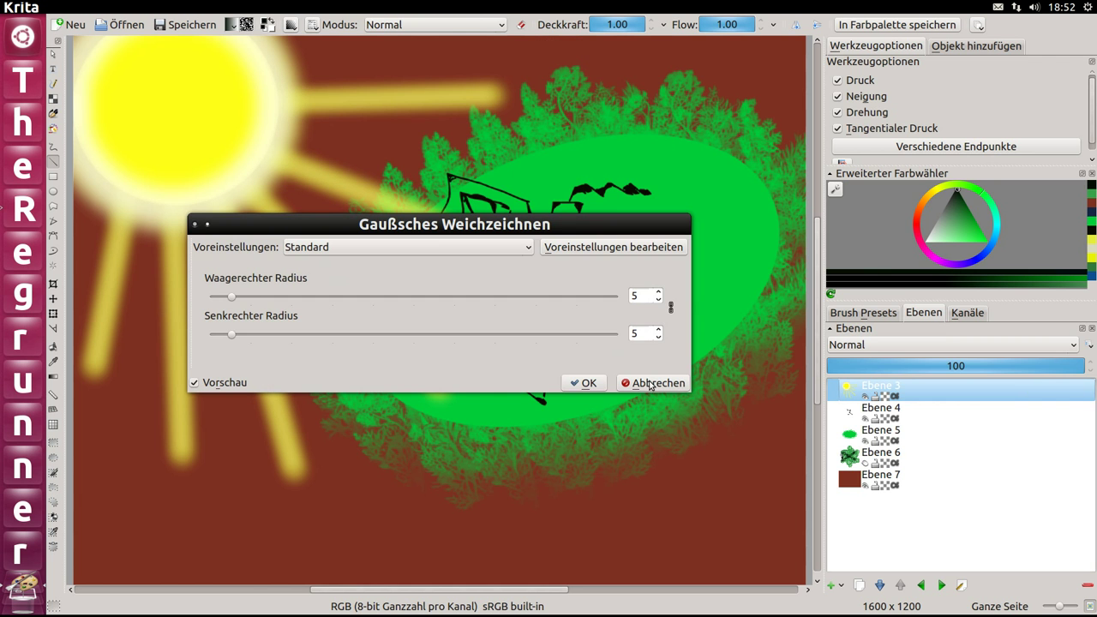
pyautogui.click(583, 383)
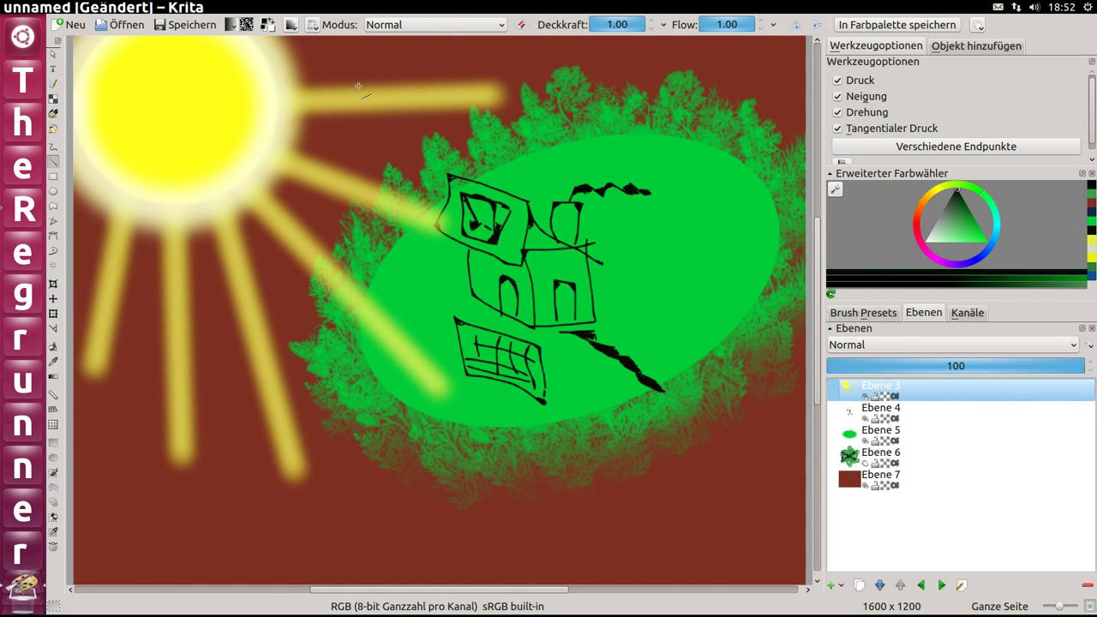
pyautogui.click(445, 8)
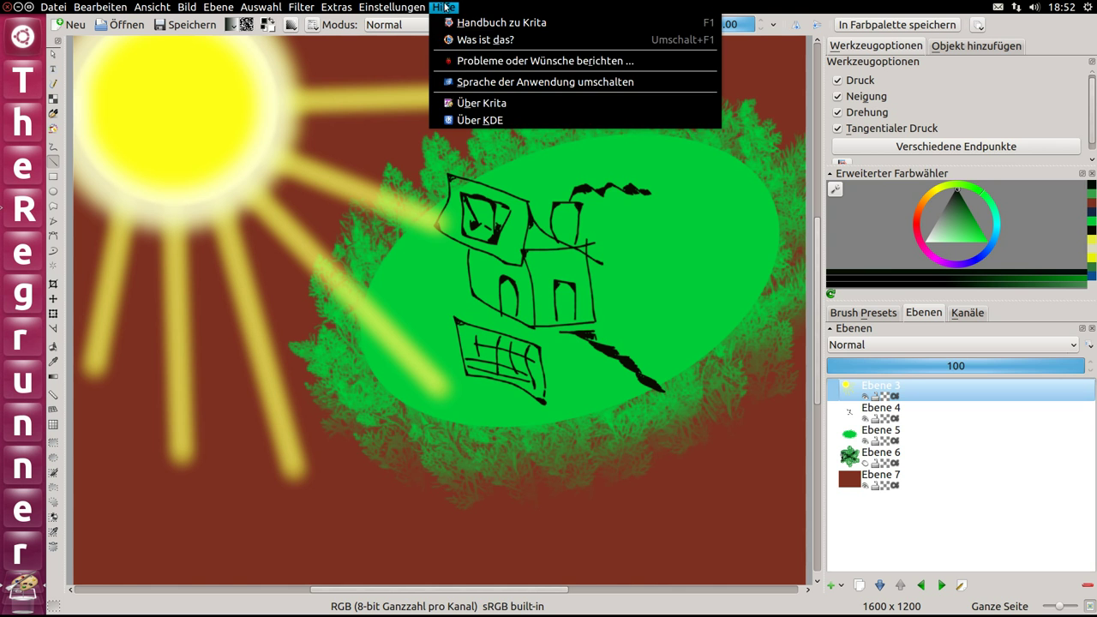
pyautogui.click(532, 104)
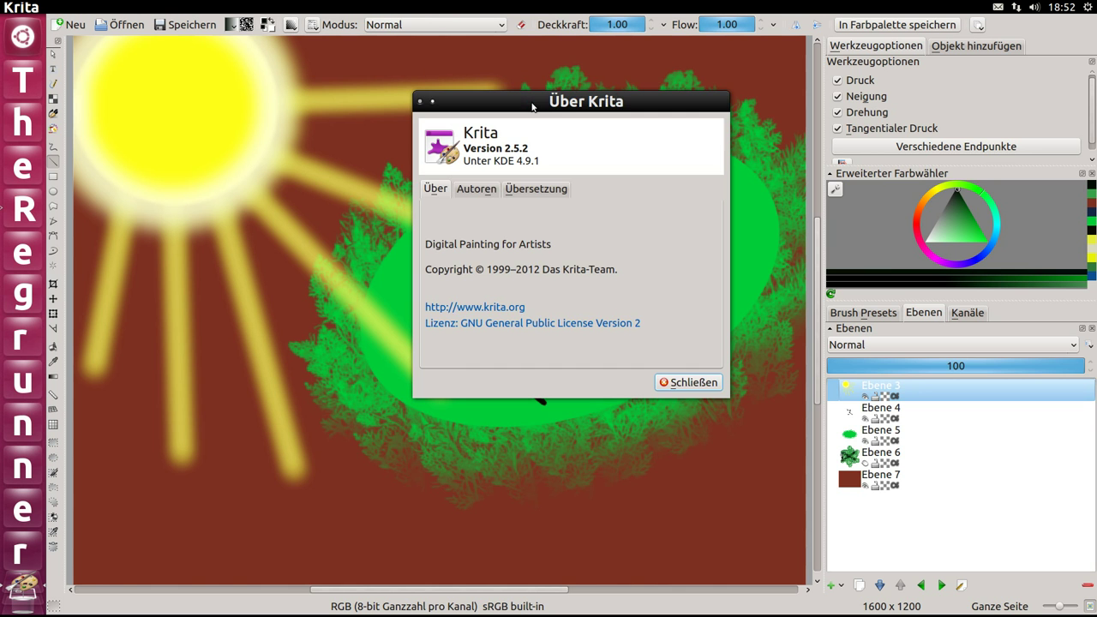
pyautogui.moveTo(568, 104); pyautogui.dragTo(447, 161)
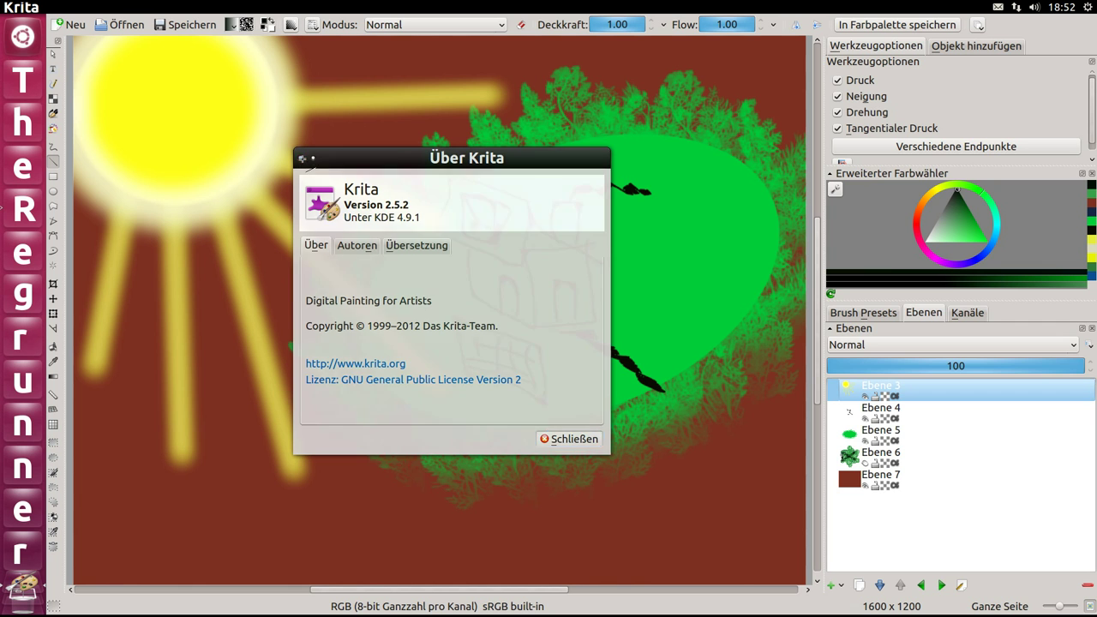
pyautogui.click(301, 158)
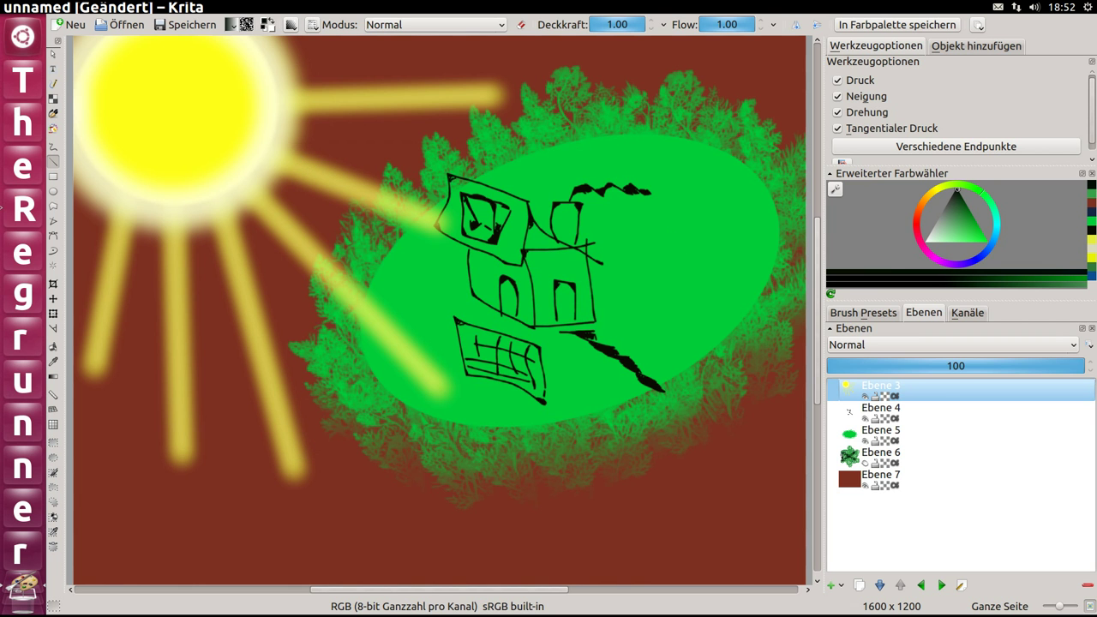